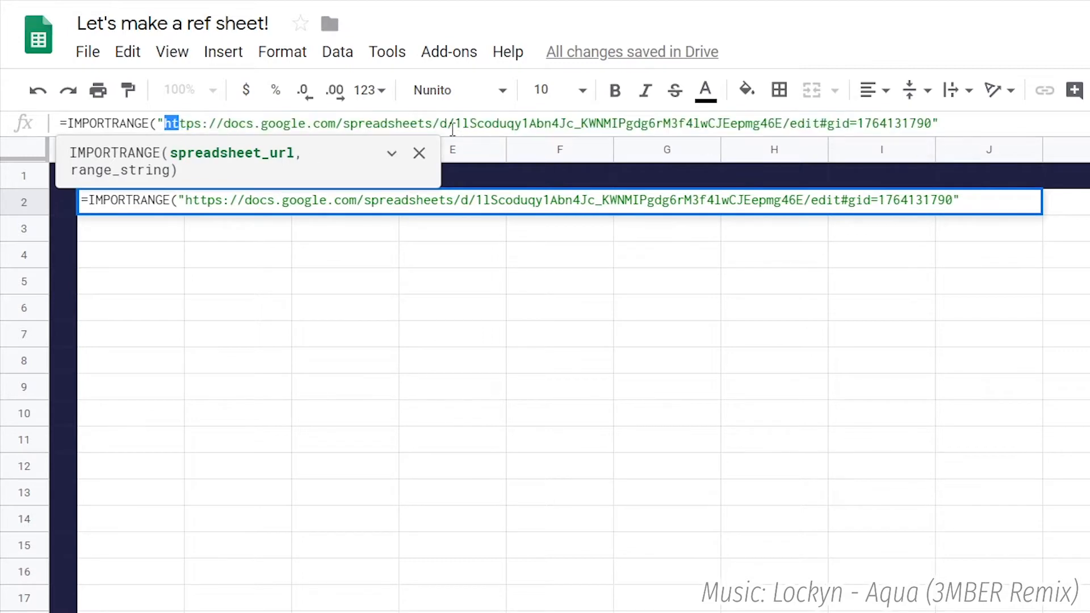
Trim the spreadsheet URL in the IMPORTRANGE formula in B2 down to only the spreadsheet ID
left_click_drag(785, 123, 455, 130)
left_click(456, 129)
key("ctrl+shift+Left")
key("ctrl+shift+Left")
key("ctrl+shift+Left")
key("ctrl+shift+Left")
key("ctrl+shift+Left")
key("ctrl+shift+Left")
key("BackSpace")
key("ctrl+Right")
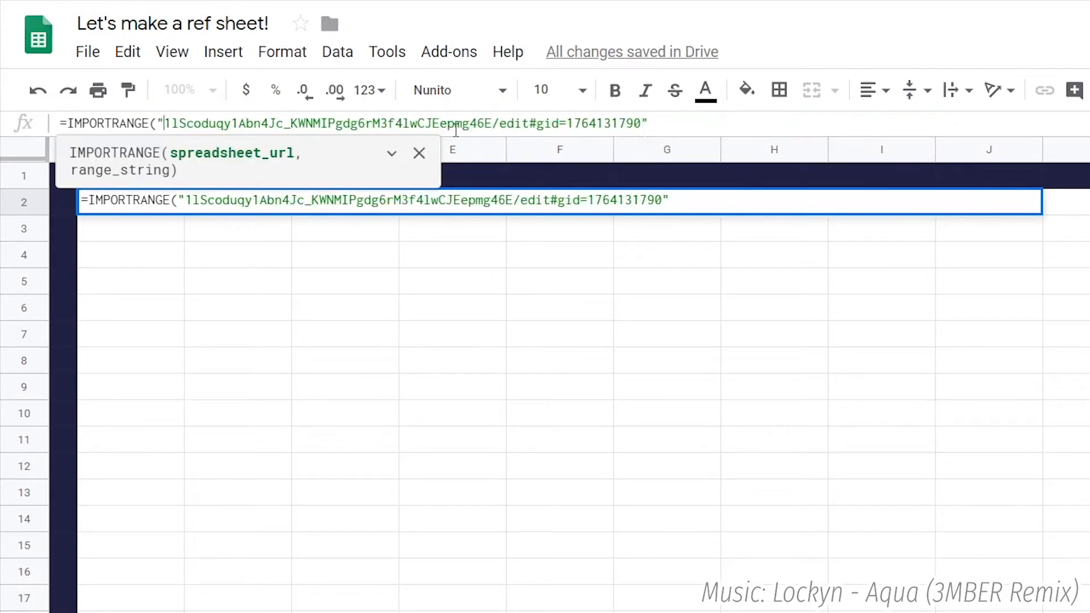
key("ctrl+shift+Right")
key("ctrl+shift+Right")
key("ctrl+shift+Right")
key("BackSpace")
Complete the IMPORTRANGE formula in B2 with the range "Schedule!D4:L50"
key("Right")
type(",\"\"")
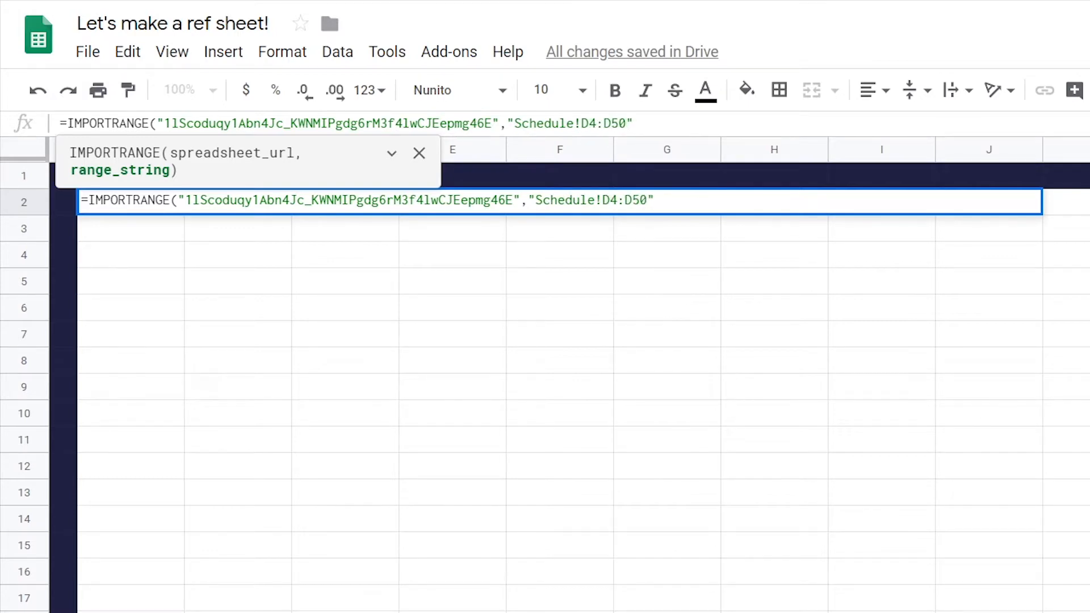
key("Return")
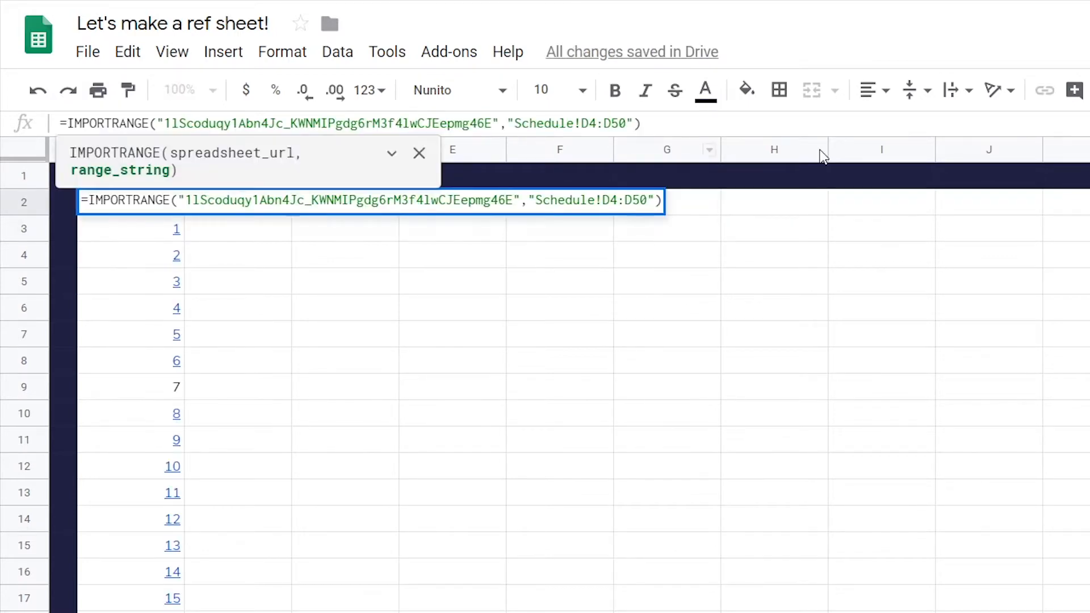
type("L")
key("Return")
key("Up")
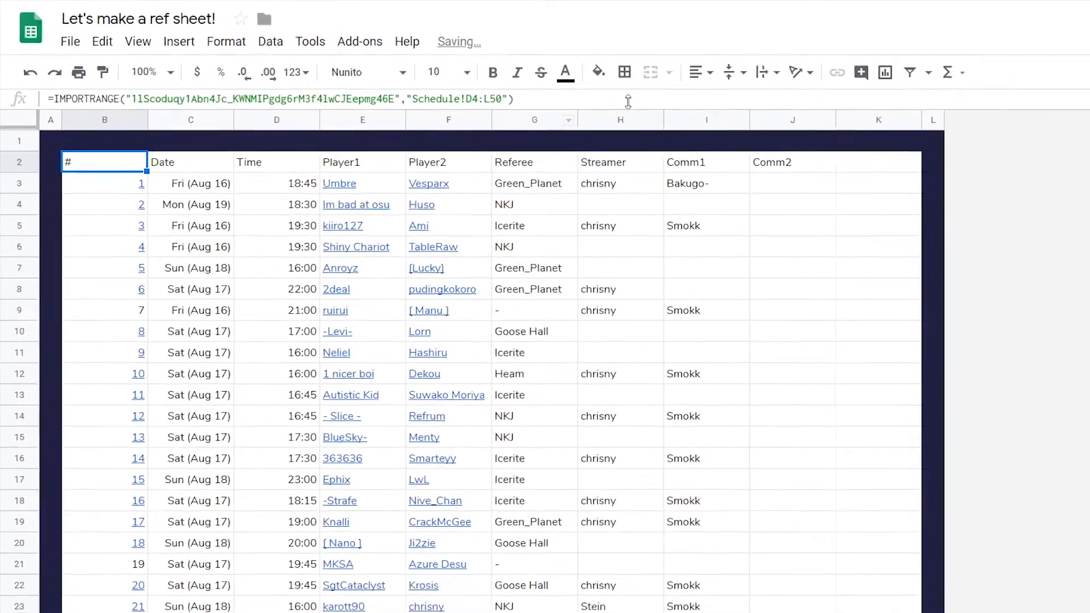
Apply the narrow dark border formatting of column L to the unused column K on the Schedule sheet
scroll(805, 236, "down", 8)
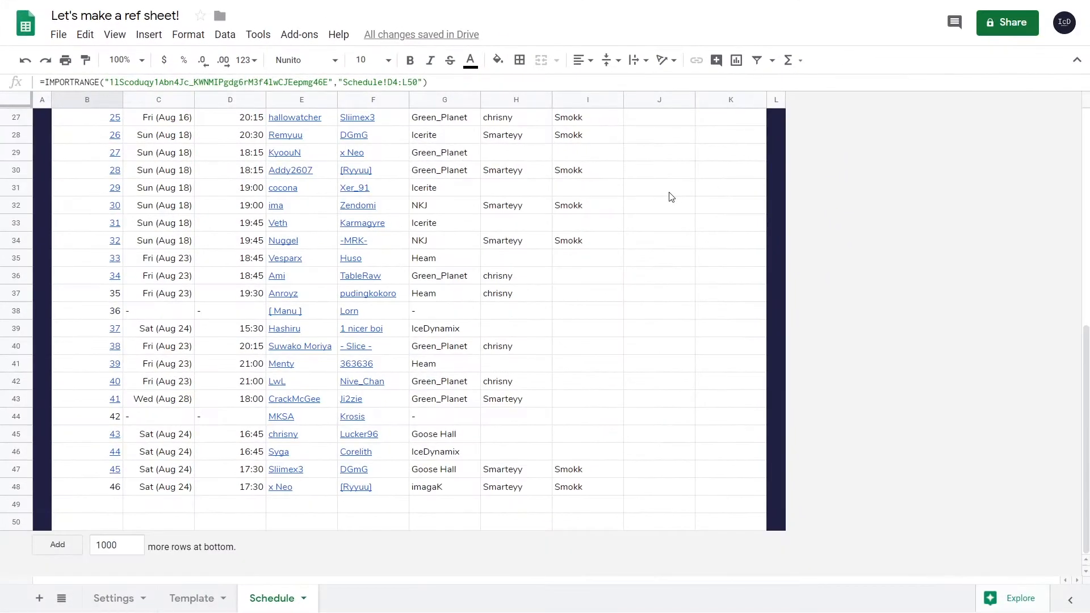
scroll(634, 205, "up", 8)
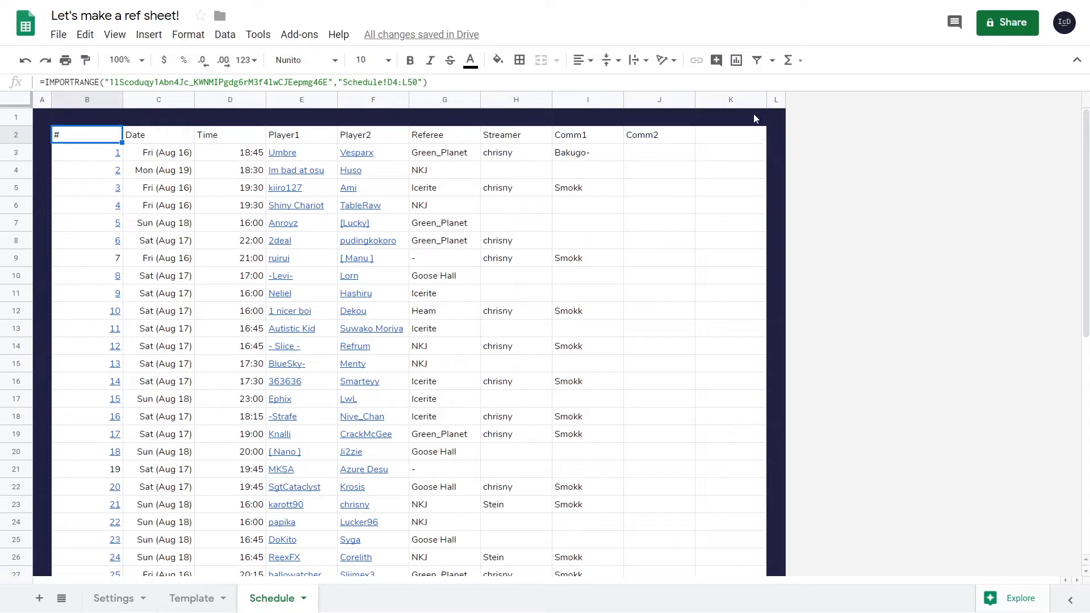
left_click(752, 150)
left_click(776, 100)
left_click(86, 61)
left_click(732, 101)
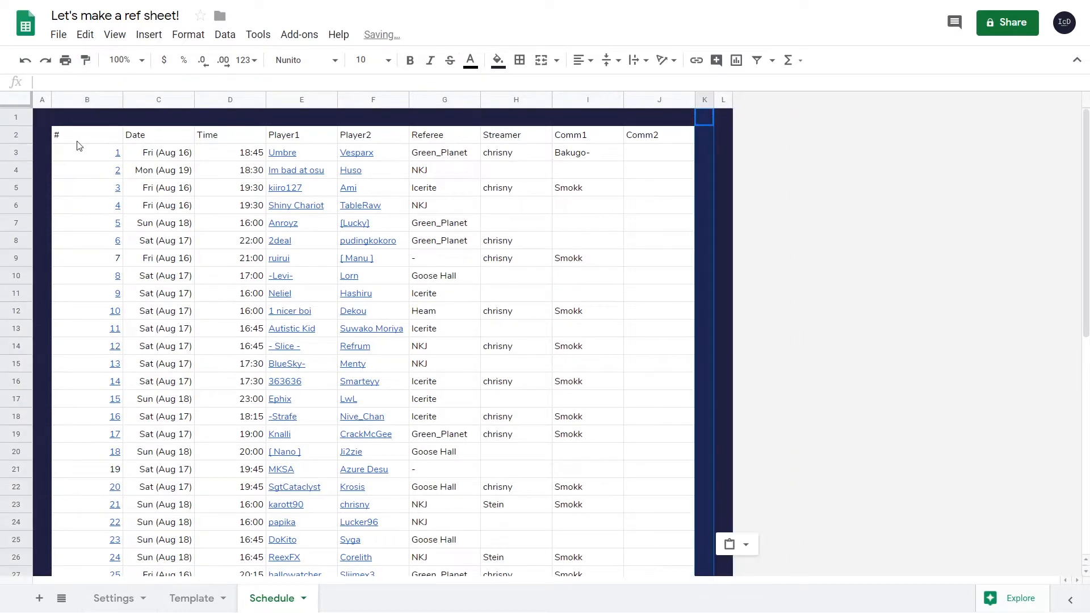
Make the schedule's header row bold and center-align columns B through J
left_click(87, 100)
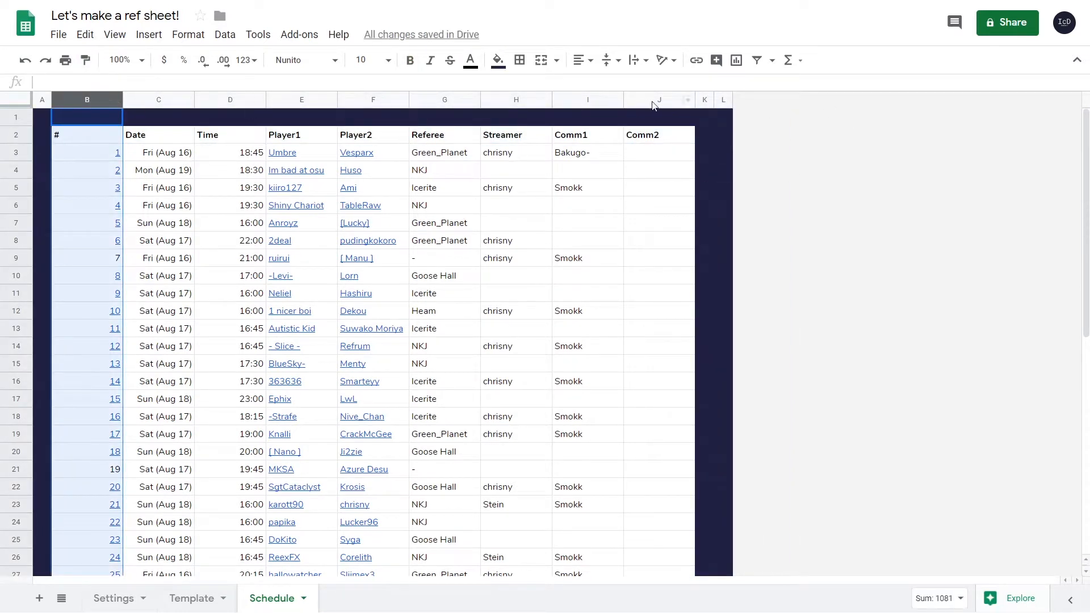
left_click(653, 101, "shift")
left_click(583, 59)
left_click(598, 85)
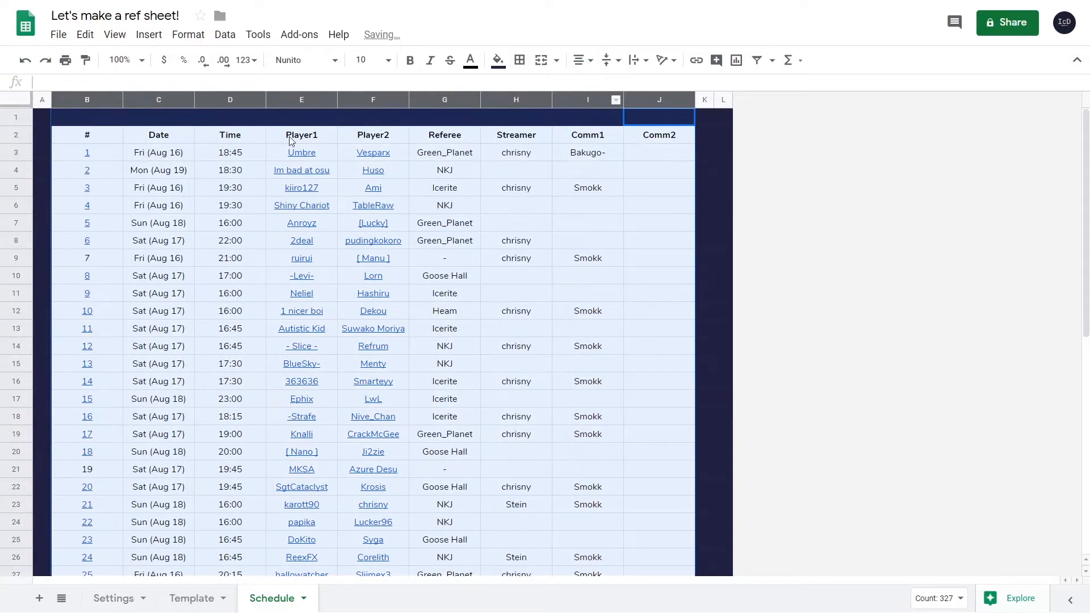
Resize column B of the Schedule sheet to a width of 25
left_click(98, 101)
right_click(106, 100)
left_click(187, 274)
type("25")
key("Return")
Delete the redundant border column L from the Schedule sheet
left_click_drag(653, 258, 663, 248)
scroll(663, 248, "down", 4)
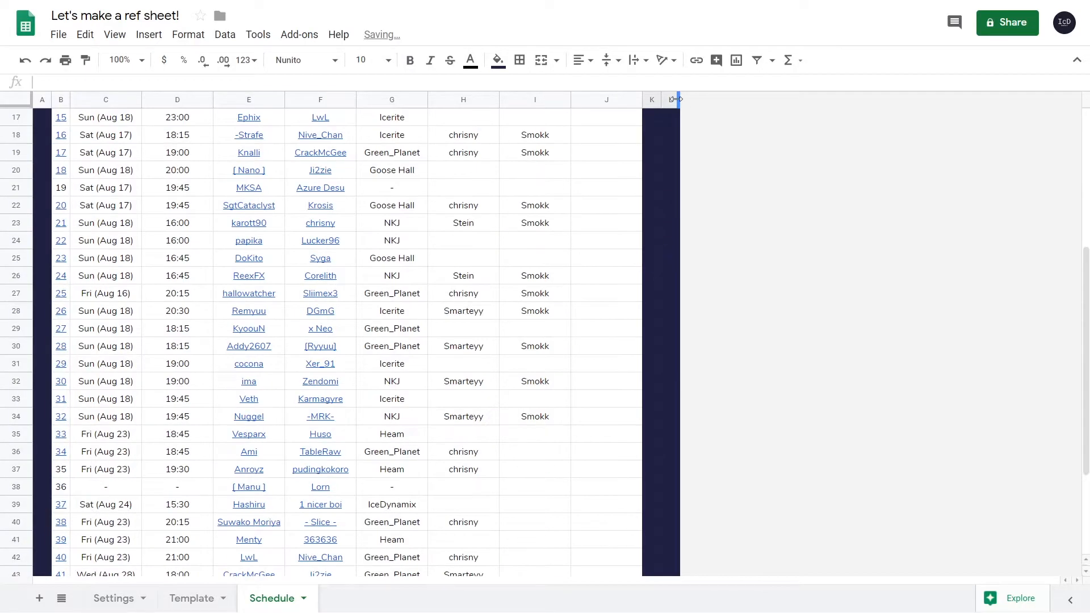
right_click(672, 99)
left_click(722, 274)
Move the Template sheet so that it comes after the Schedule sheet
scroll(723, 273, "up", 5)
scroll(642, 372, "down", 8)
scroll(270, 426, "up", 8)
left_click(199, 600)
left_click_drag(204, 600, 289, 599)
Replace the Player 1 placeholder in Template cell E2 with =VLOOKUP(C2,Schedule!B3:J,4,FALSE)
left_click(444, 132)
left_click(125, 84)
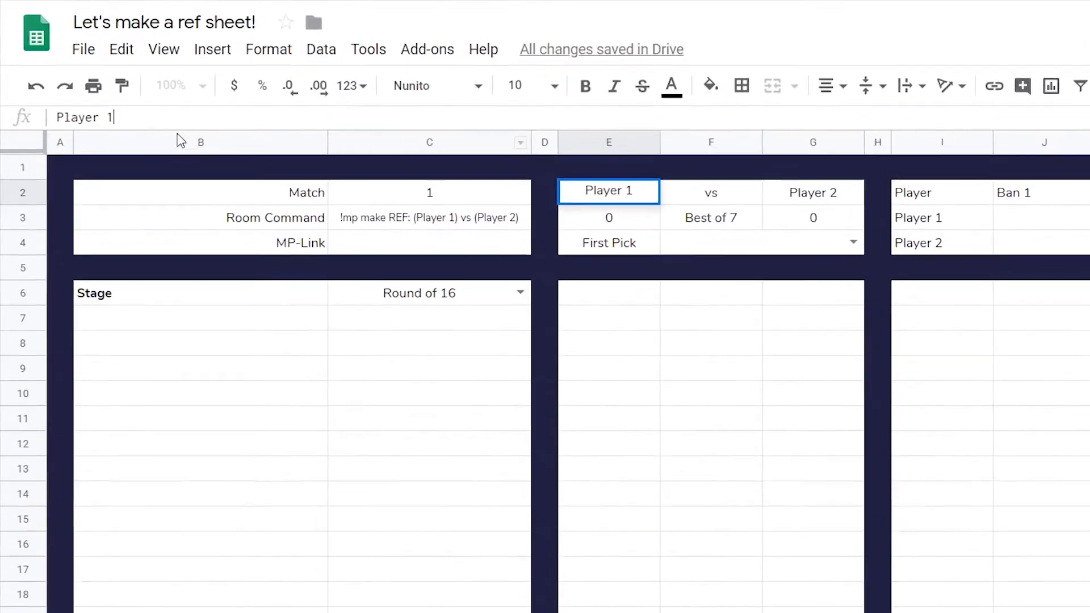
key("ctrl+a")
type("=VLOOKUP(")
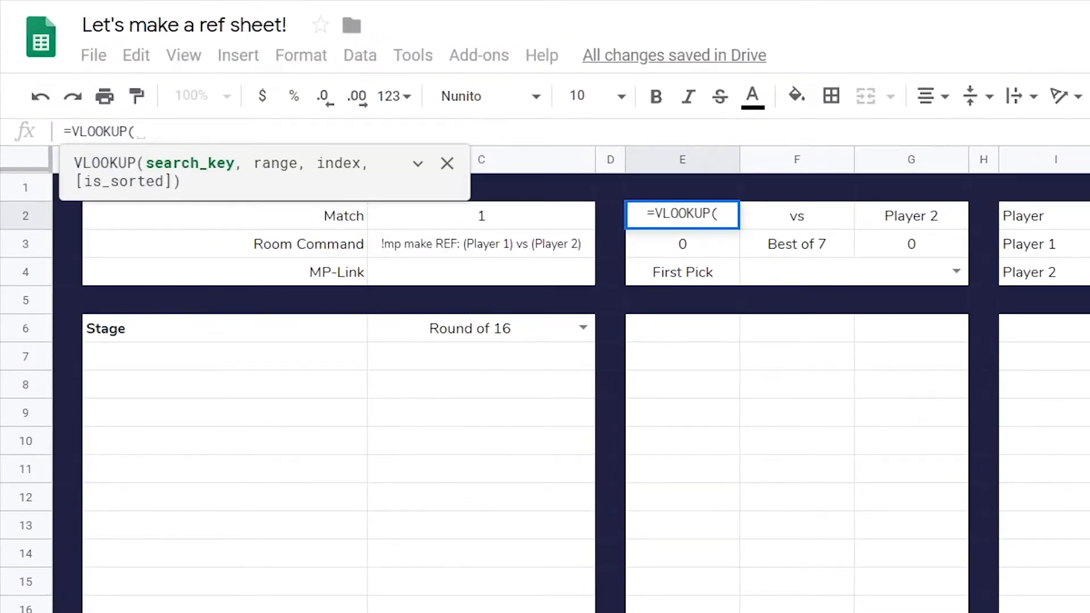
left_click(481, 216)
type(",")
key("ctrl+shift+Page_Up")
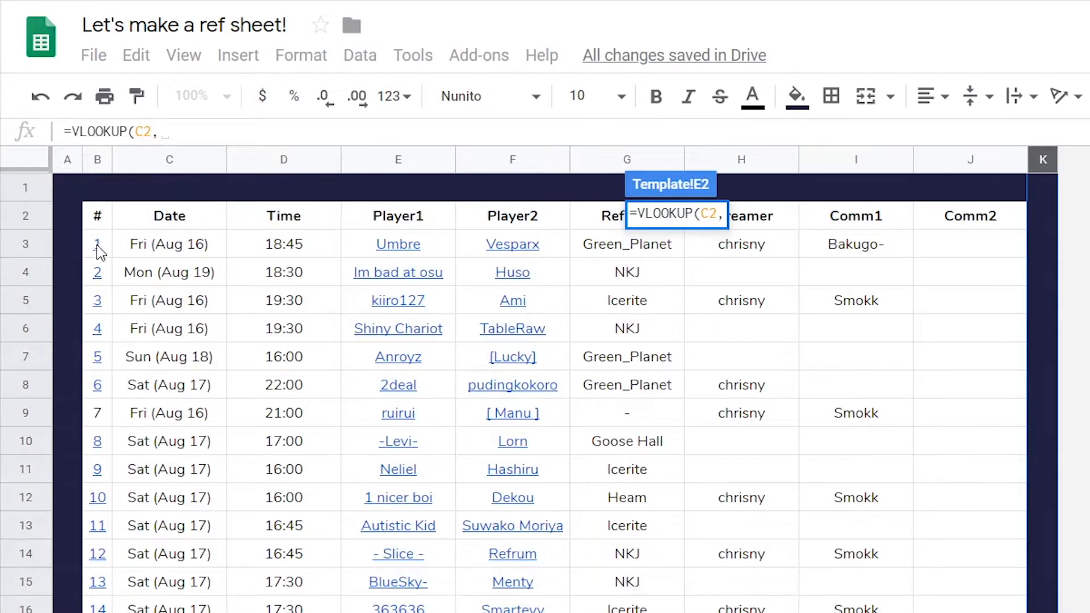
left_click_drag(99, 249, 978, 280)
key("BackSpace")
type(",")
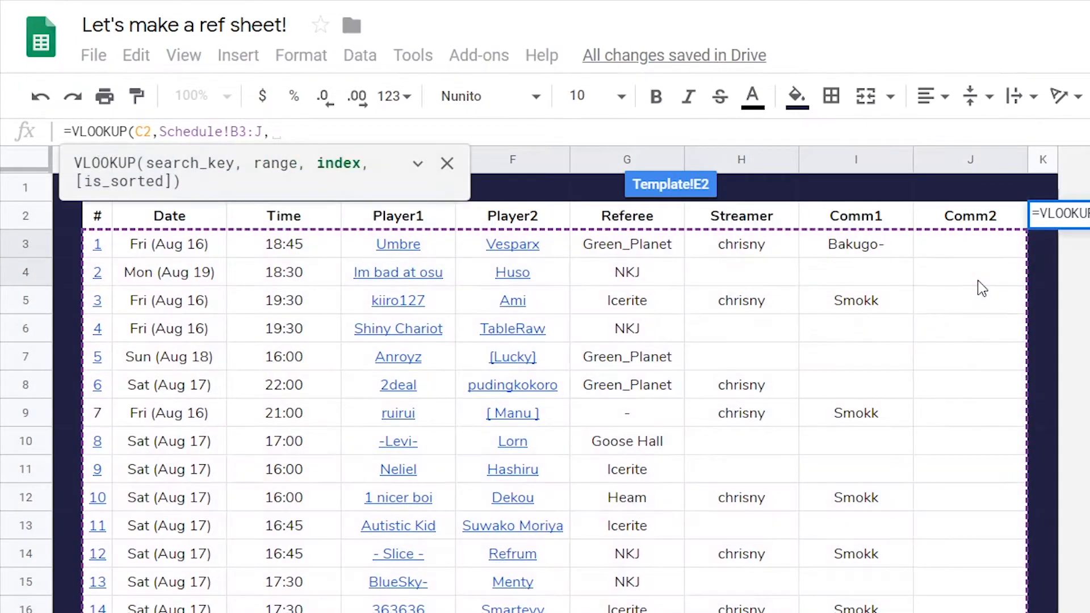
type("4,FALSE)")
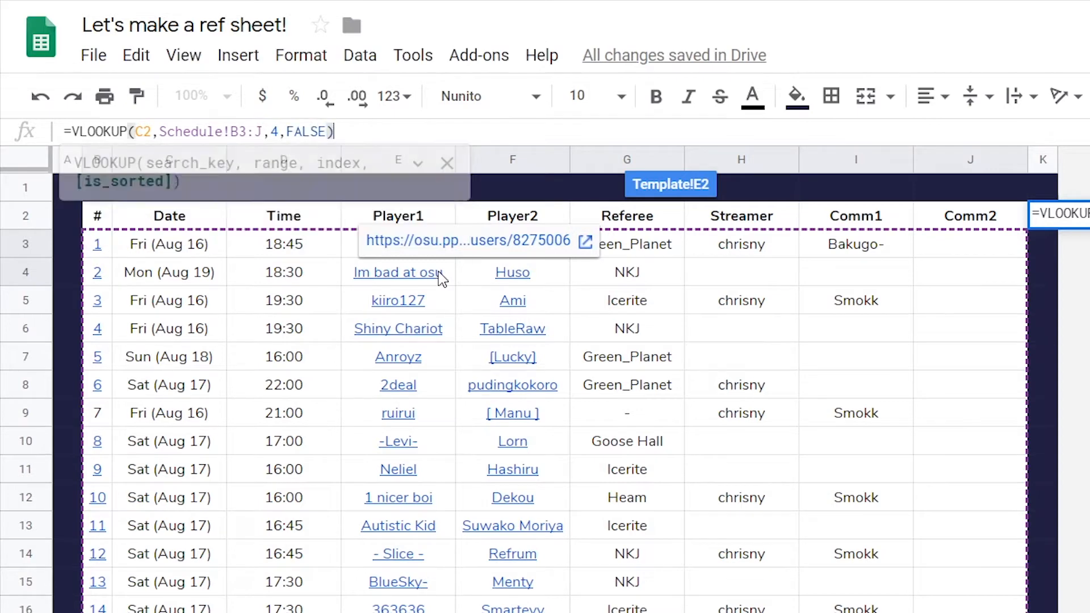
key("Return")
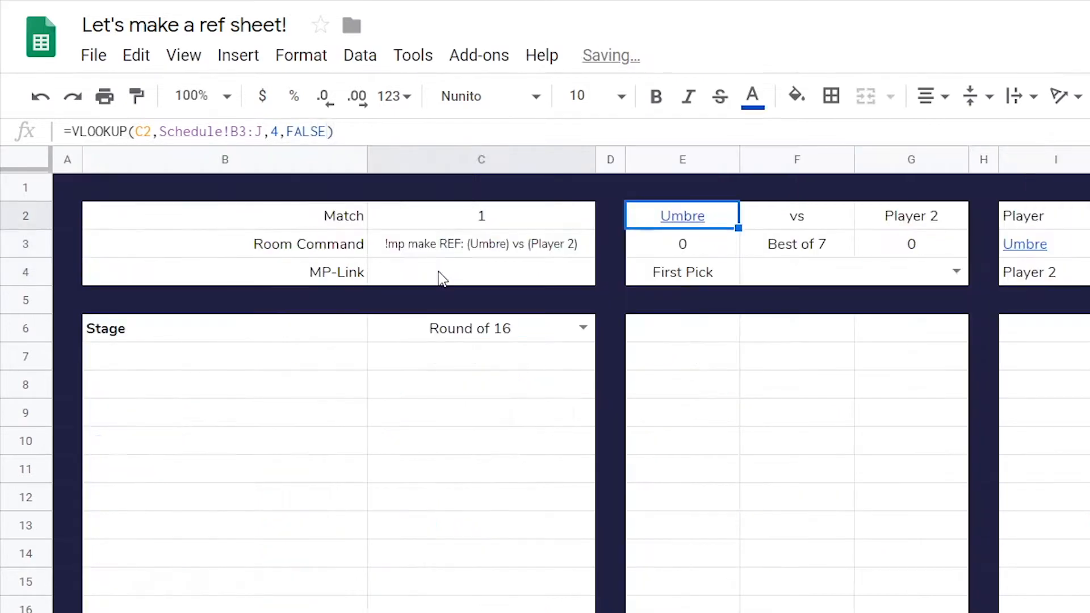
Copy the VLOOKUP formula from E2 into the Player 2 cell G2 and change its column index to 5
left_click_drag(375, 135, 9, 140)
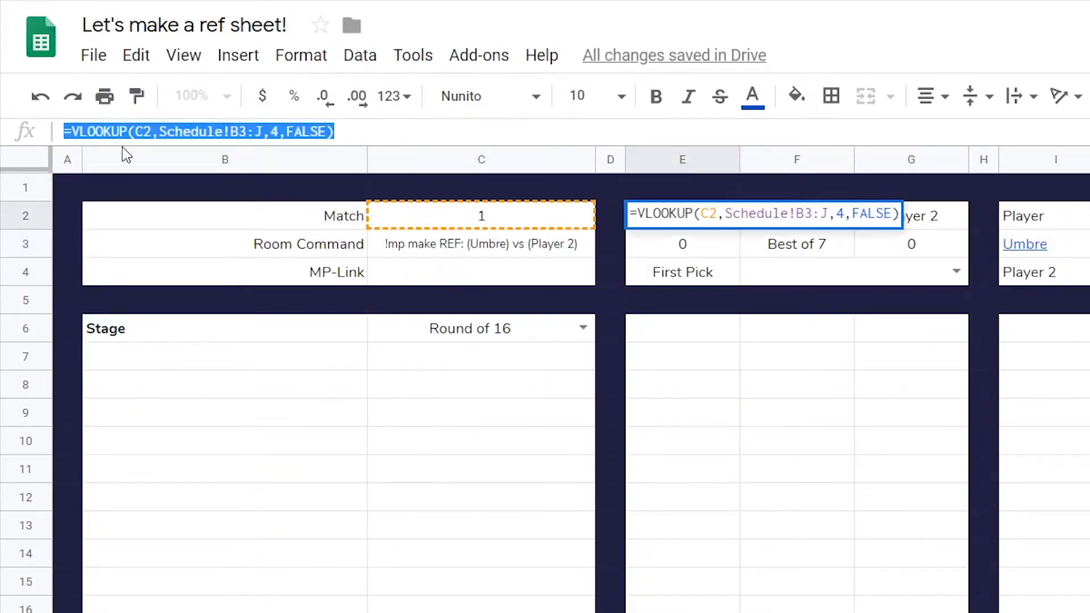
key("ctrl+c")
key("Escape")
left_click(960, 218)
left_click_drag(256, 134, 3, 121)
key("ctrl+v")
left_click(273, 133)
key("Delete")
type("5")
key("Return")
Test the player lookup with match numbers 2 and 3 in C2, and set the match back to 1
key("Up")
key("Left")
key("Left")
key("Left")
key("Left")
type("2")
key("Return")
key("Up")
type("3")
key("Return")
key("Up")
type("1")
key("Return")
left_click(683, 216)
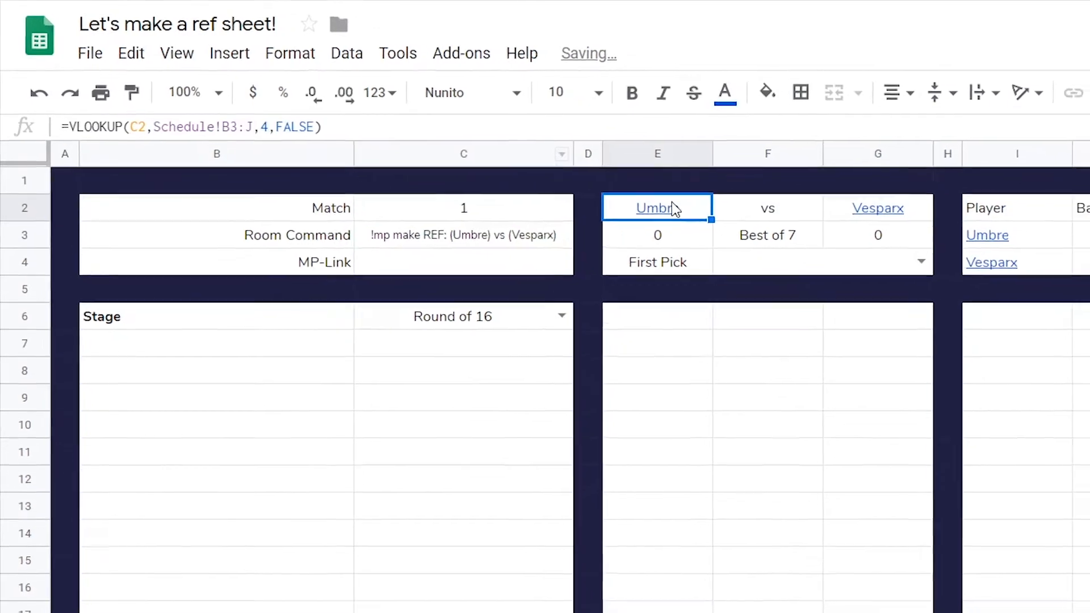
left_click(505, 215)
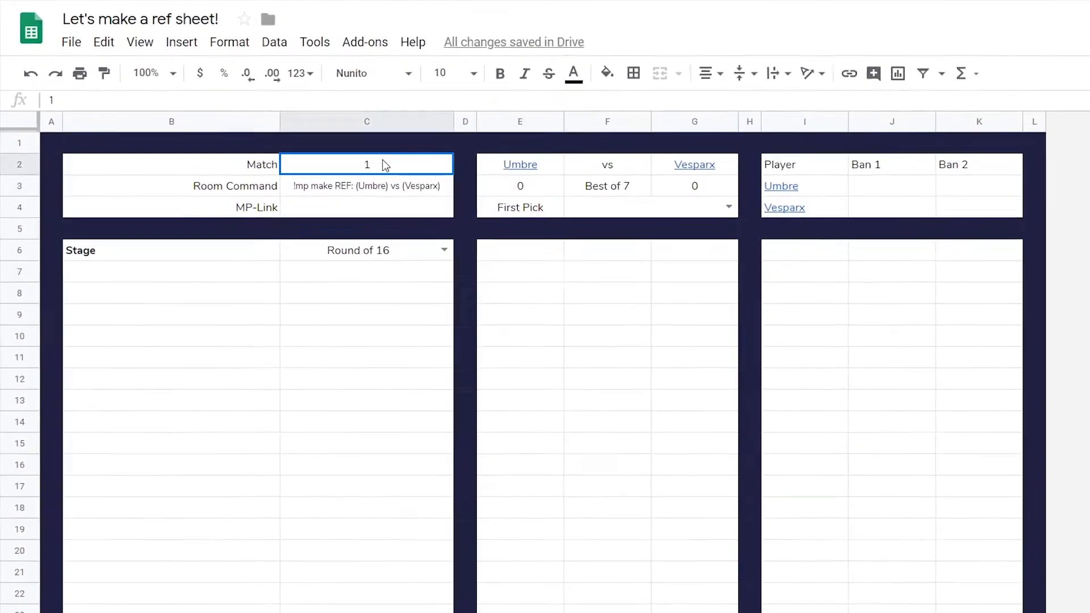
left_click(535, 195)
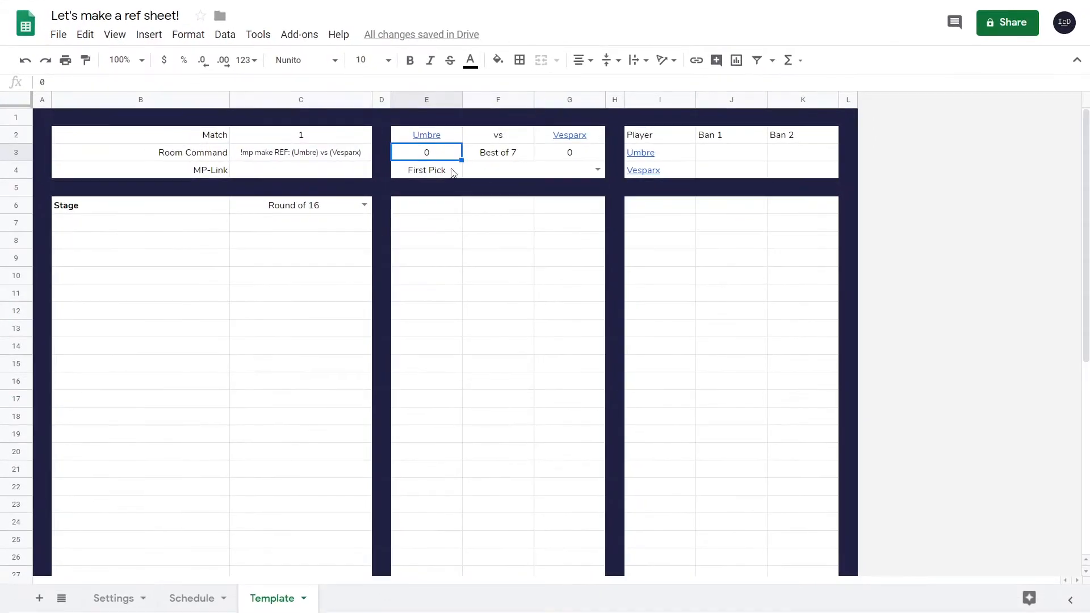
Enter the headers Pick, Map and Winner in cells E6 to G6
left_click(484, 212)
key("Left")
type("Pick")
key("Tab")
type("Map")
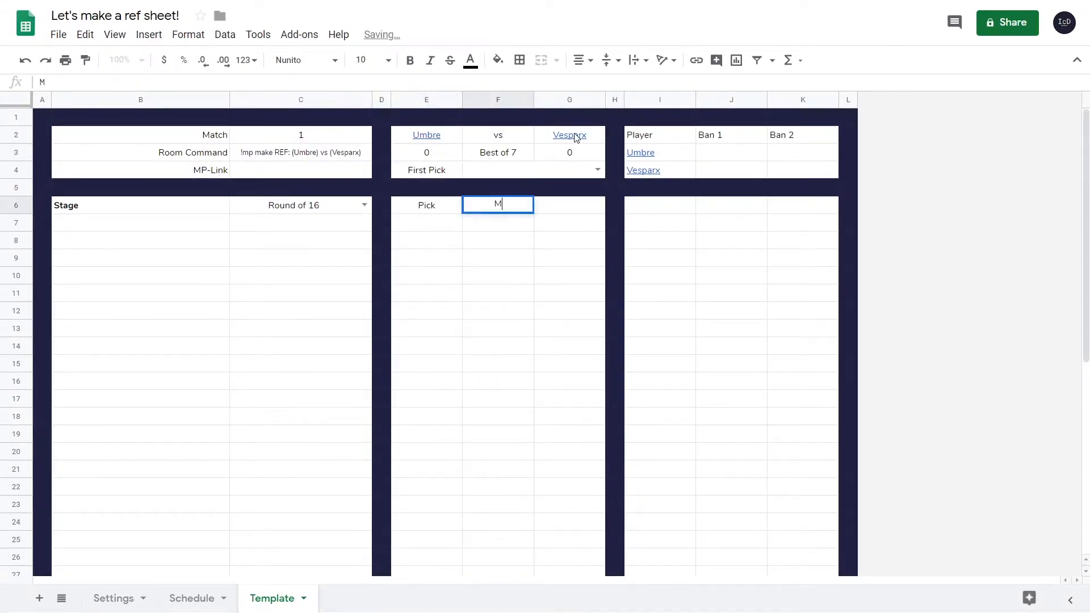
key("Tab")
type("Winner")
key("Return")
Add data validation to the Winner cells G7:G45, using the player names in I3:I4 as the list
key("ctrl+shift+Down")
right_click(574, 132)
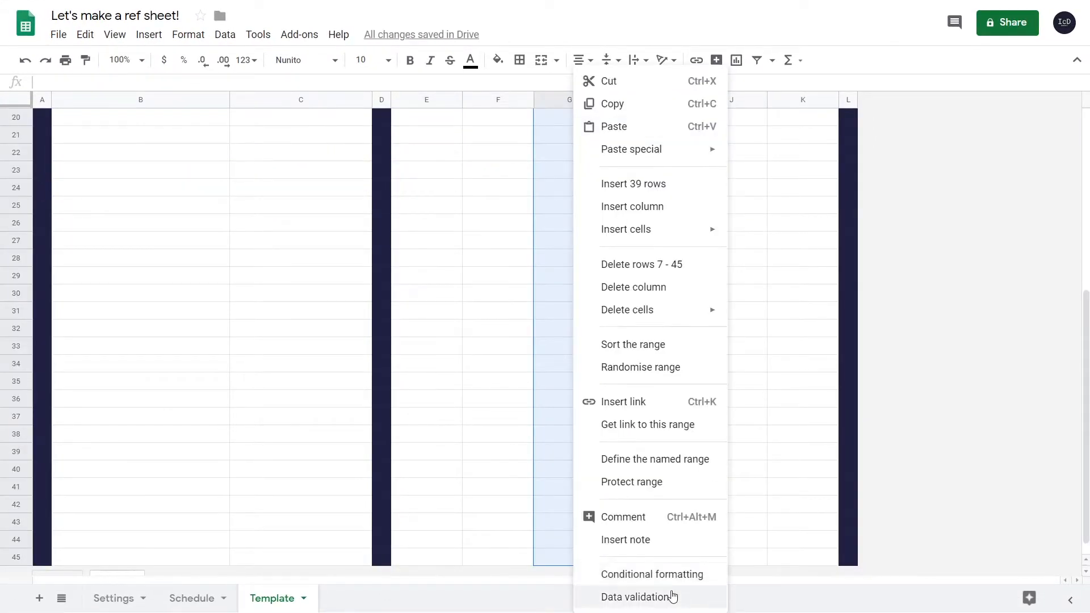
left_click(671, 594)
left_click(628, 277)
left_click_drag(665, 158, 661, 170)
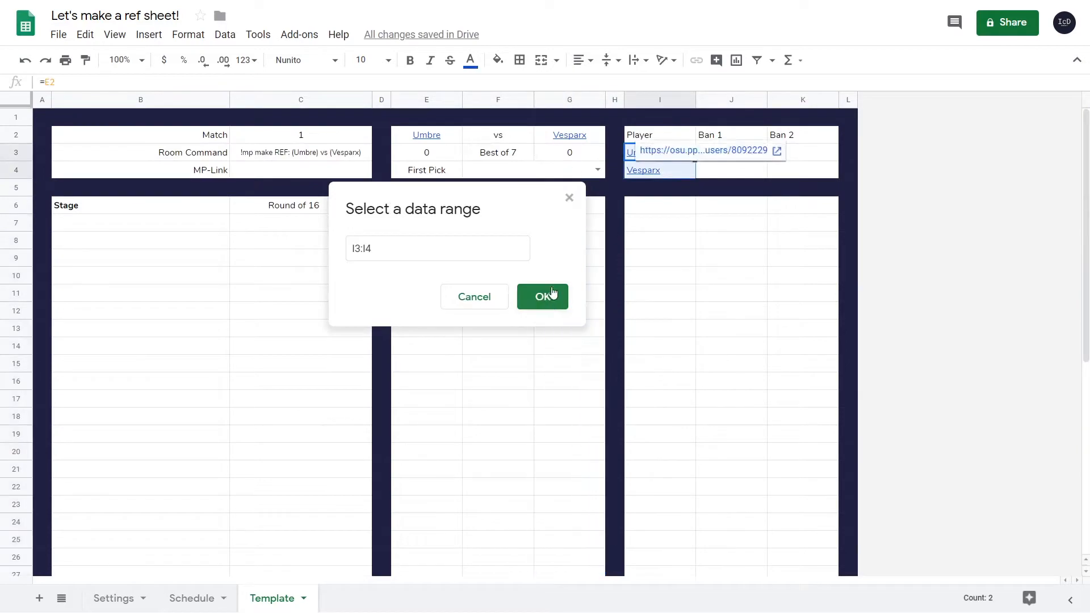
left_click(543, 297)
left_click(713, 401)
Try out the Winner dropdowns in G7 and G8, and clear the chosen entries
left_click(598, 223)
left_click(564, 256)
left_click(597, 241)
left_click(582, 261)
left_click_drag(587, 228, 584, 246)
key("Delete")
Replace the first player's score in E3 with =COUNTIF(G7:G45,E2)
left_click(436, 153)
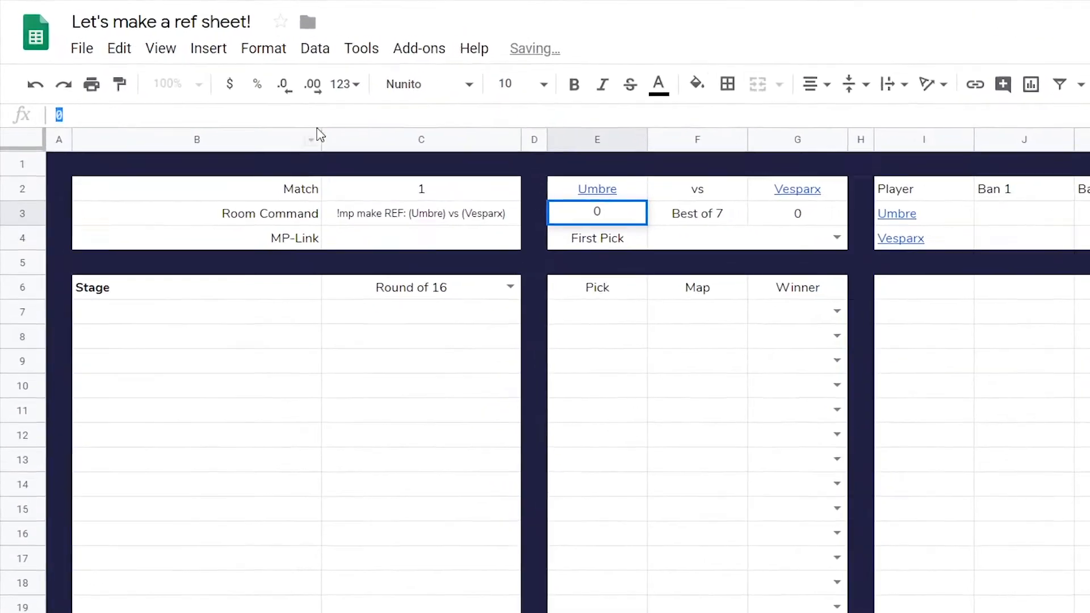
type("COUNT")
key("BackSpace")
key("BackSpace")
key("BackSpace")
key("BackSpace")
key("BackSpace")
type("=COUNTIF(")
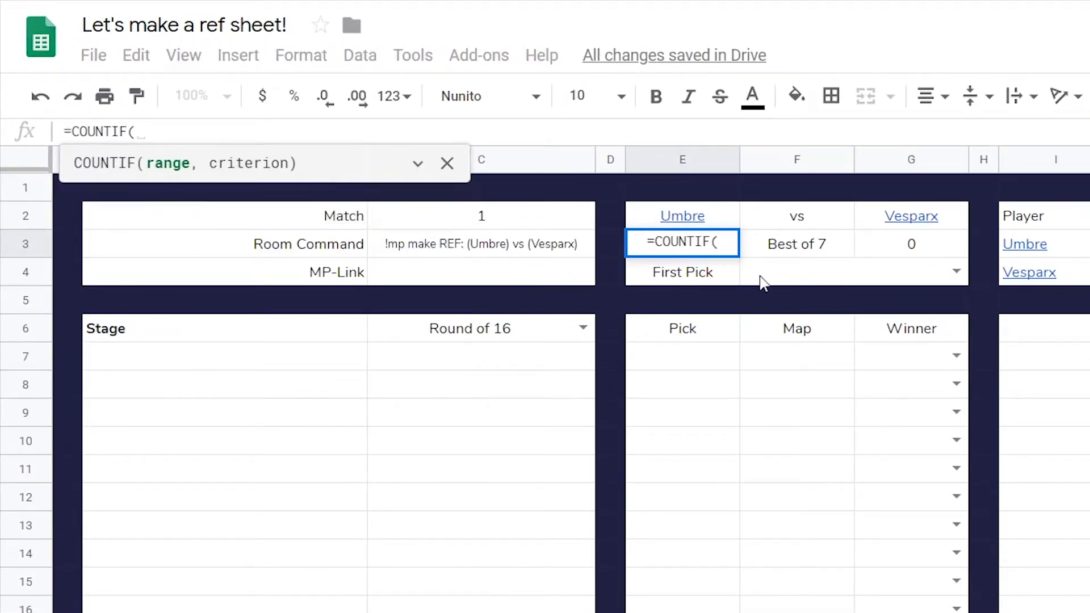
left_click_drag(911, 356, 911, 611)
type(",")
scroll(747, 268, "up", 10)
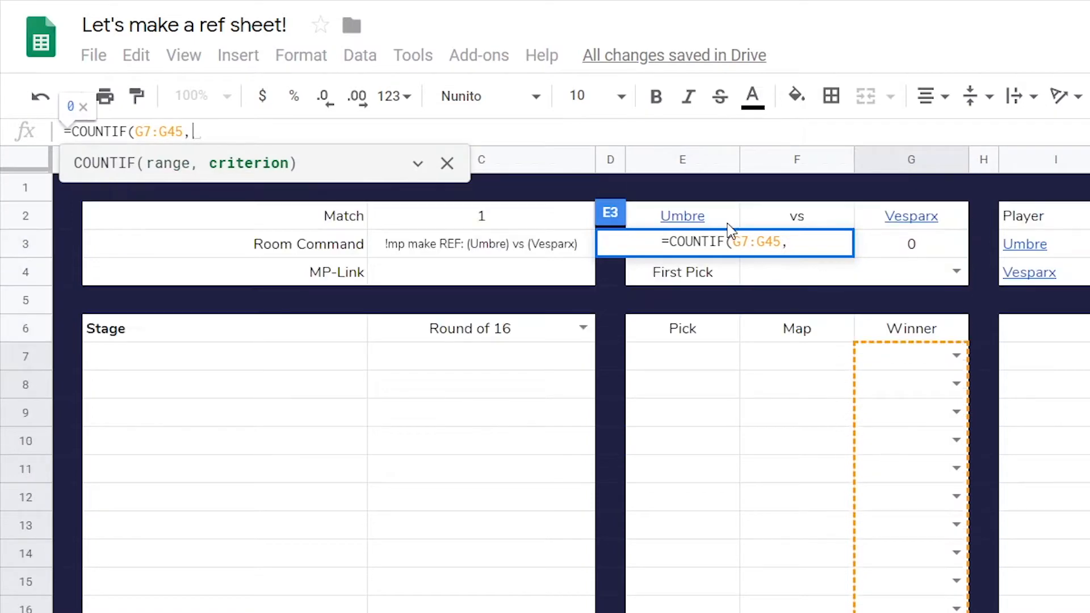
left_click(730, 219)
type(")")
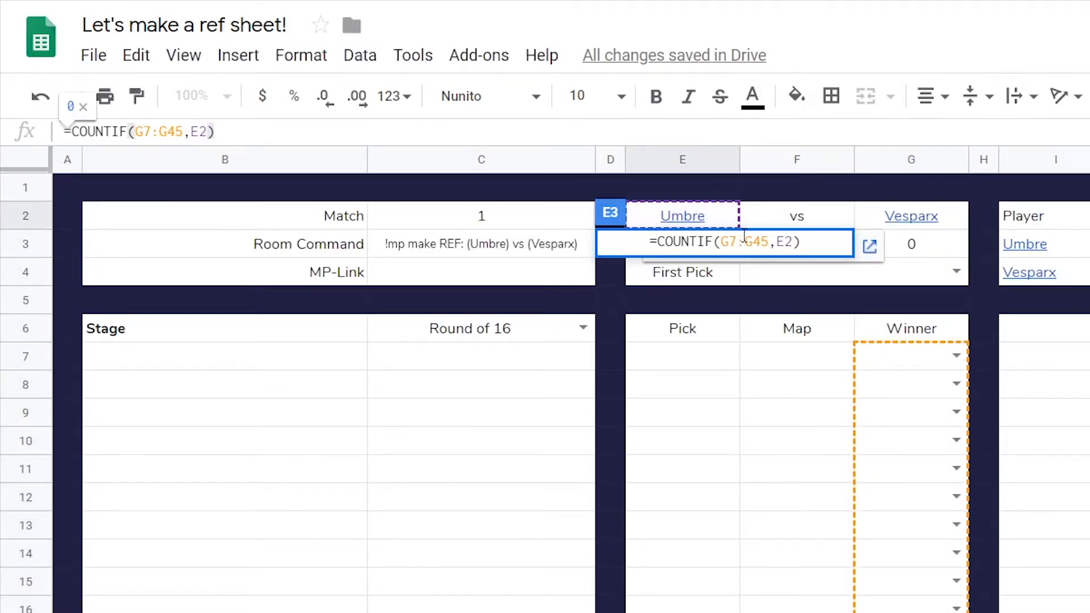
key("Return")
Copy the COUNTIF formula from E3 into the second player's score cell G3 and change its criterion to G2
key("Up")
key("Right")
key("Right")
key("Right")
key("Left")
left_click_drag(743, 235, 692, 252)
left_click(692, 252)
left_click_drag(227, 131, 1, 108)
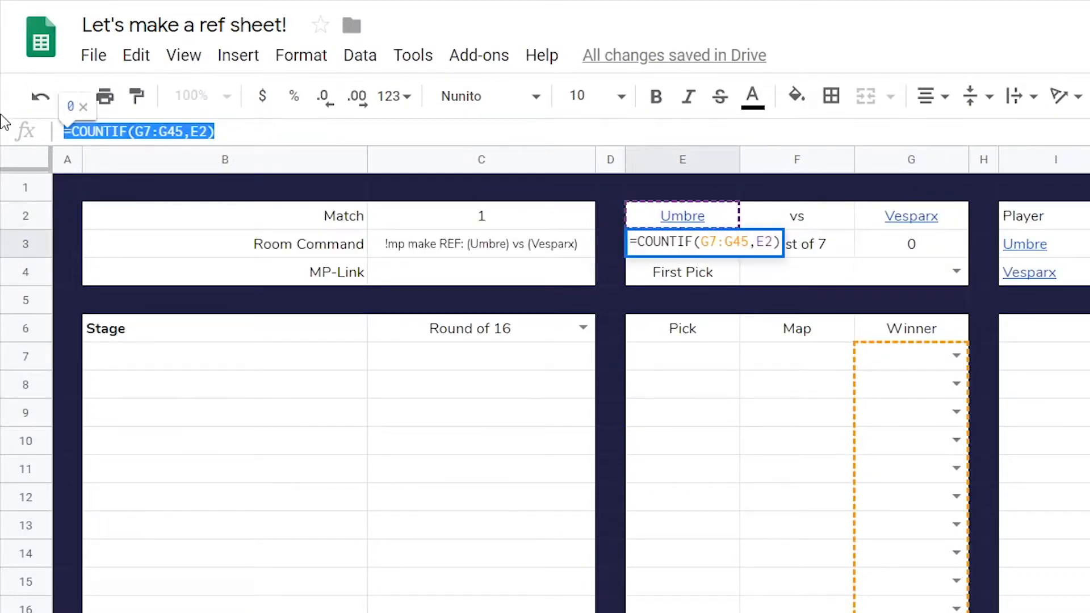
key("ctrl+c")
key("Escape")
key("Right")
key("Right")
left_click_drag(292, 131, 59, 131)
key("ctrl+v")
left_click(201, 131)
key("BackSpace")
type("G")
key("Return")
key("Up")
Test the score counting by picking winners in G7 to G10, and clear those cells
left_click(957, 356)
left_click(919, 419)
left_click(957, 385)
left_click(935, 416)
left_click(956, 413)
left_click(939, 443)
left_click(958, 441)
left_click(943, 472)
left_click(926, 528)
left_click_drag(927, 526, 924, 352)
key("Delete")
key("Up")
key("Up")
key("Up")
key("Left")
key("Up")
key("Up")
key("Up")
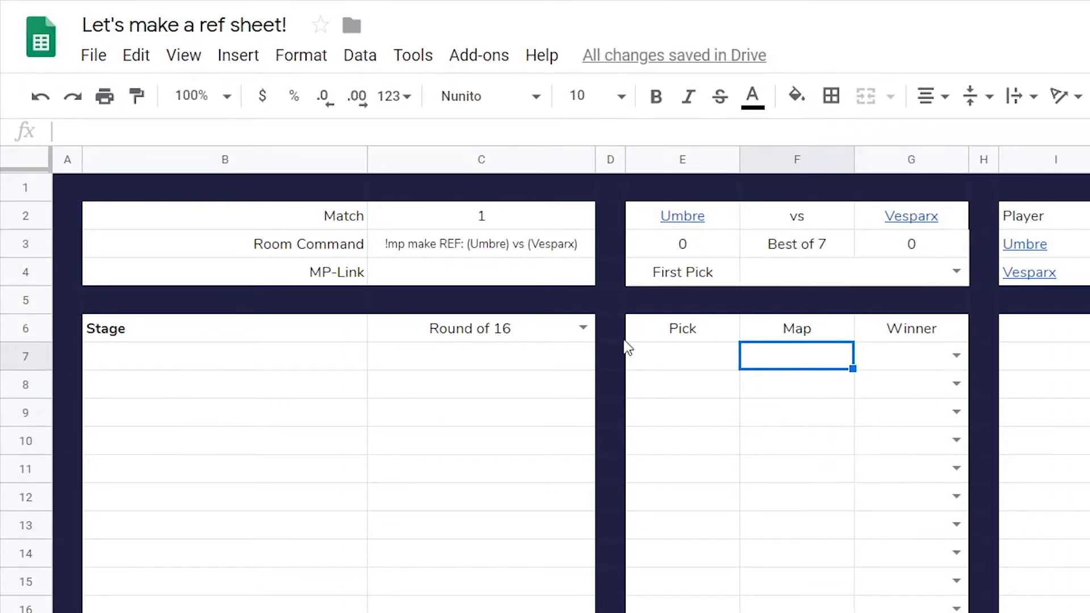
left_click(628, 354)
Examine the VLOOKUP part of the "Best of" formula in F3 without changing it
left_click(830, 246)
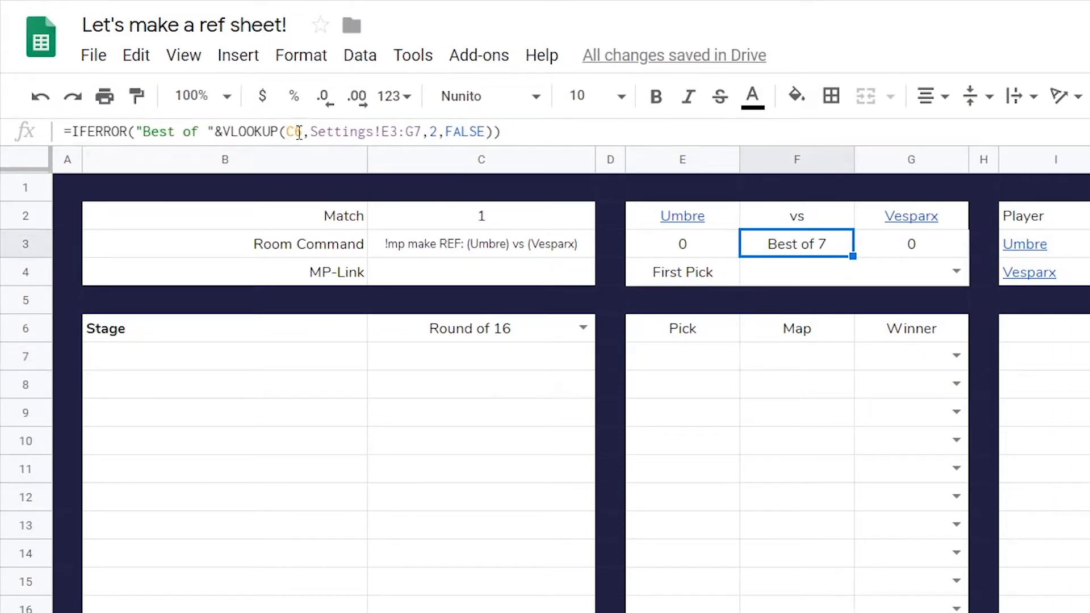
left_click(221, 131)
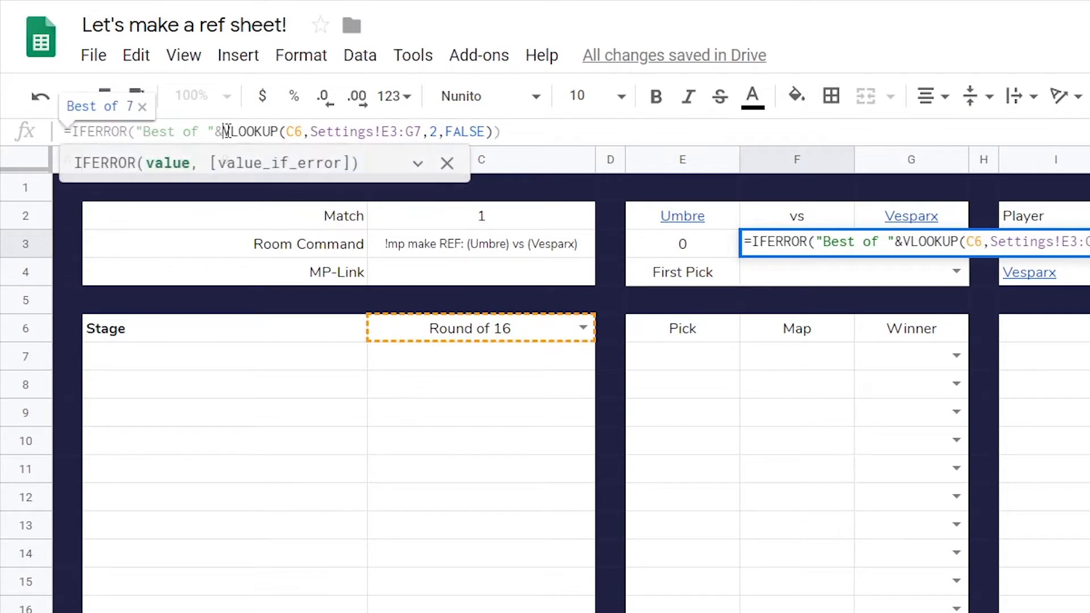
left_click(492, 132, "shift")
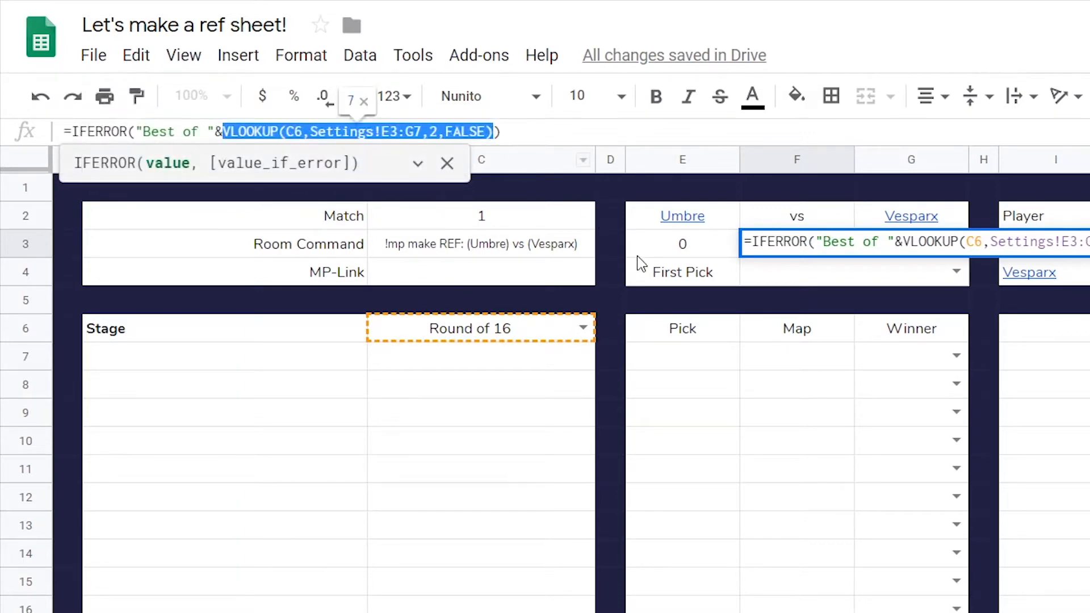
key("Escape")
left_click(678, 362)
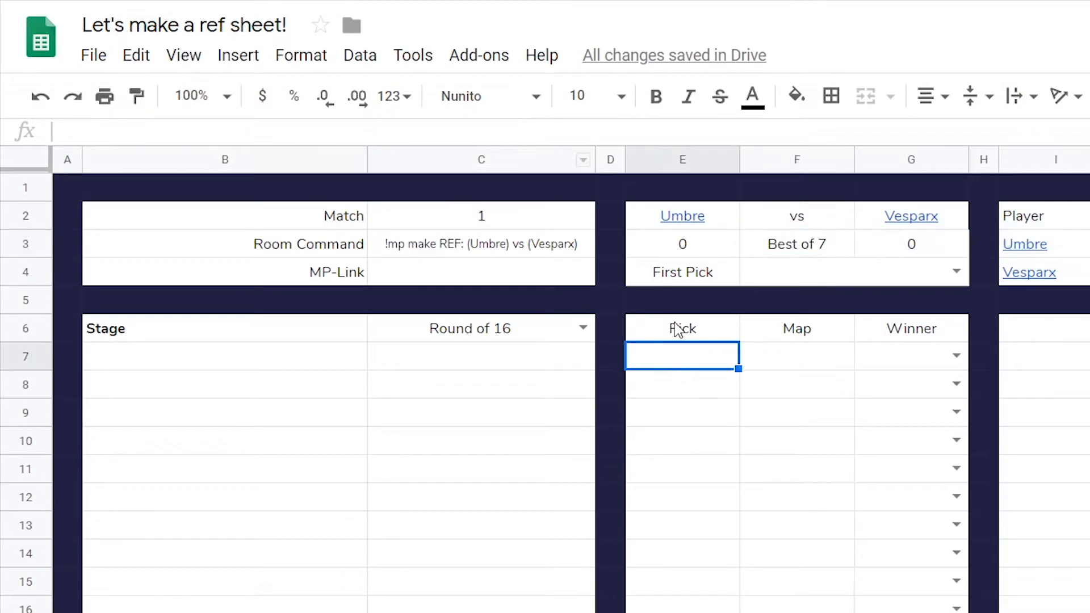
Start an IF formula in E7 that returns an empty string when the First Pick cell F4 is blank
left_click(625, 130)
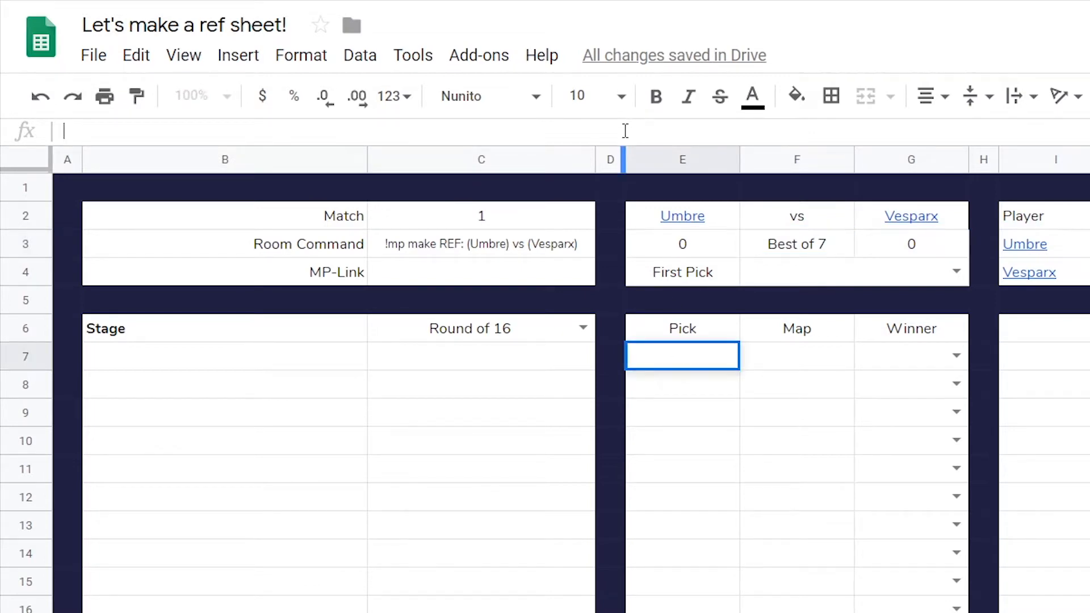
type("=IF(")
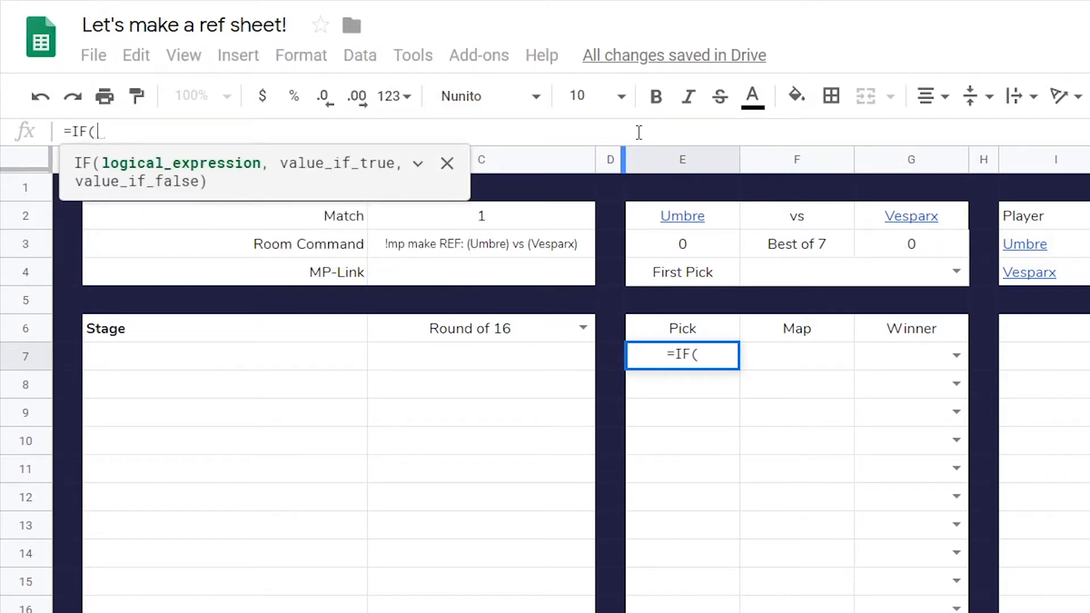
left_click(868, 266)
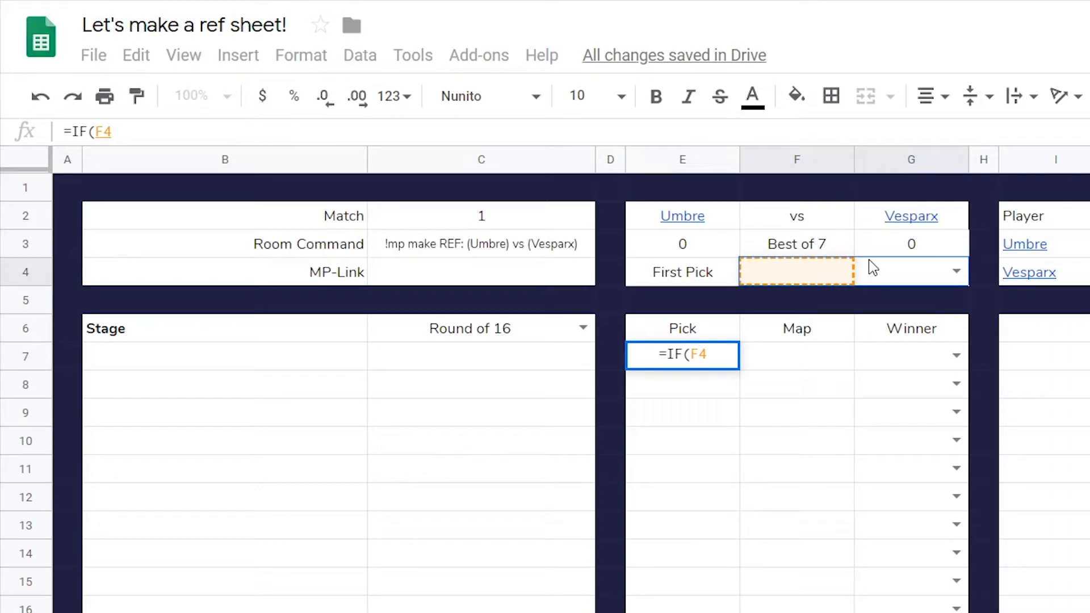
type("=\"\",")
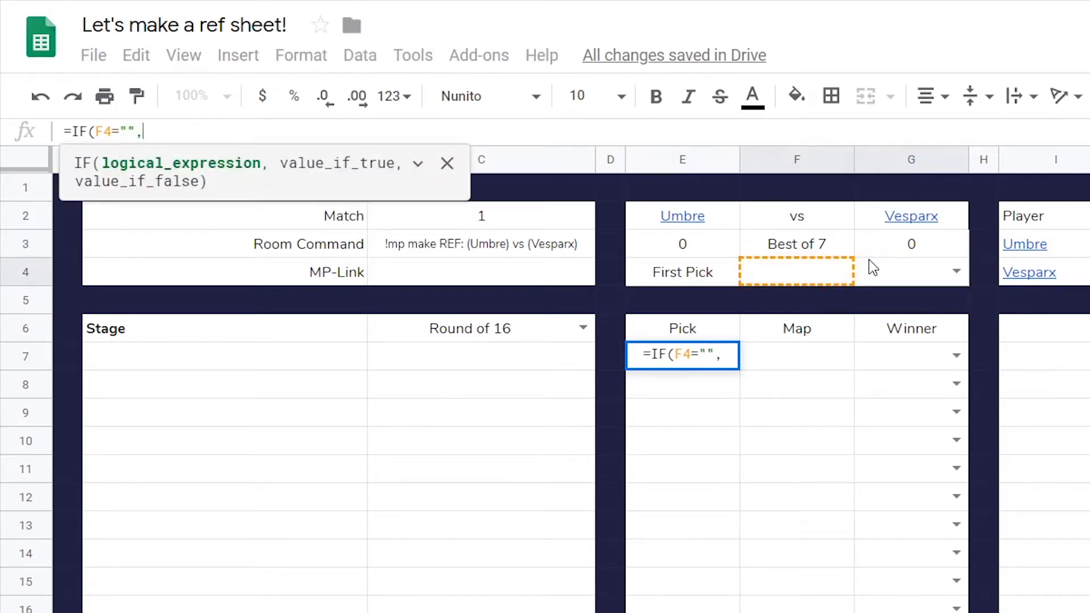
type("\"\",")
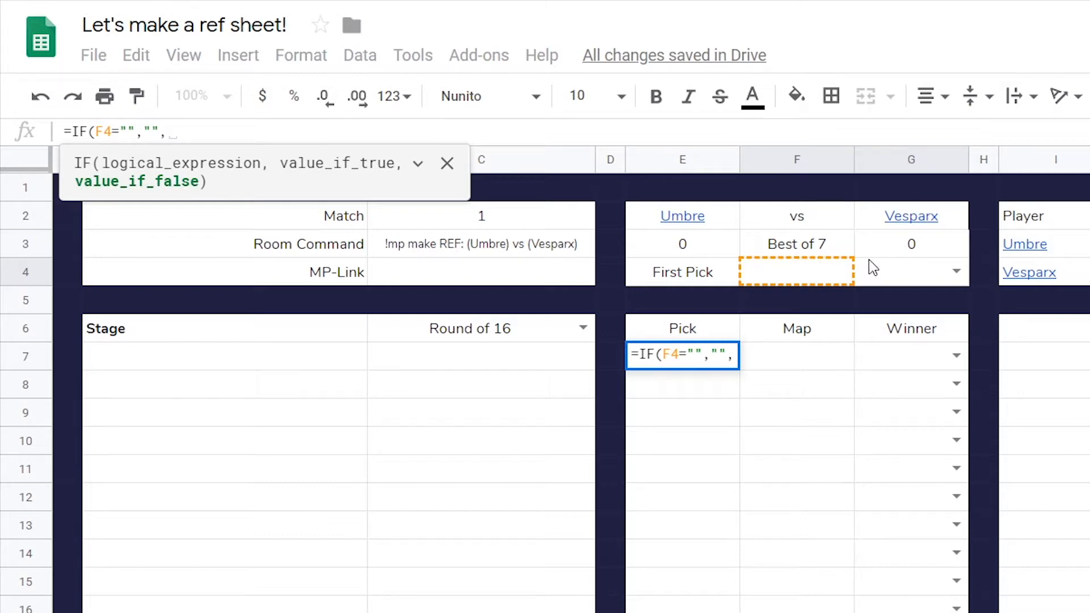
Finish the E7 formula with SEQUENCE(VLOOKUP(C6,Settings!E3:G7,2,FALSE)-1) as its value-if-false
type("s")
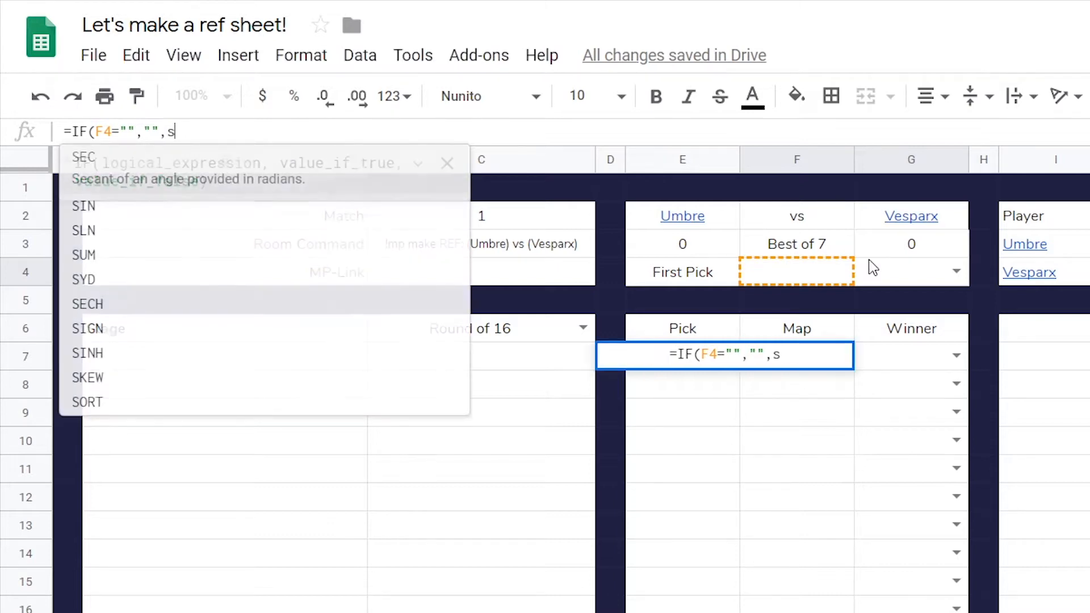
type("equ")
key("Tab")
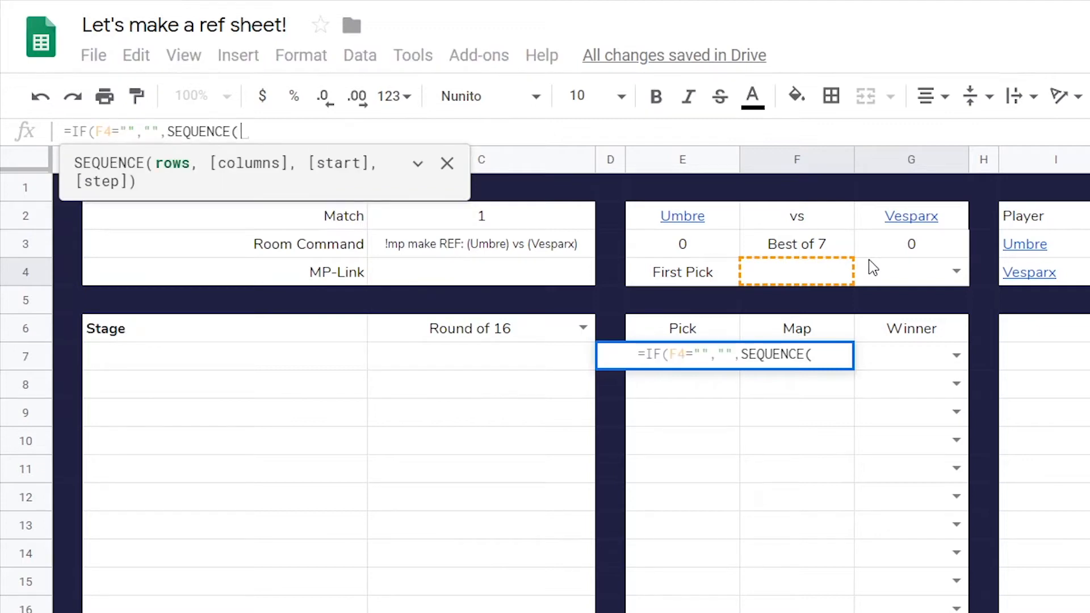
type("VLOOKUP(C6,Settings!E3:G7,2,FALSE)")
type("-12")
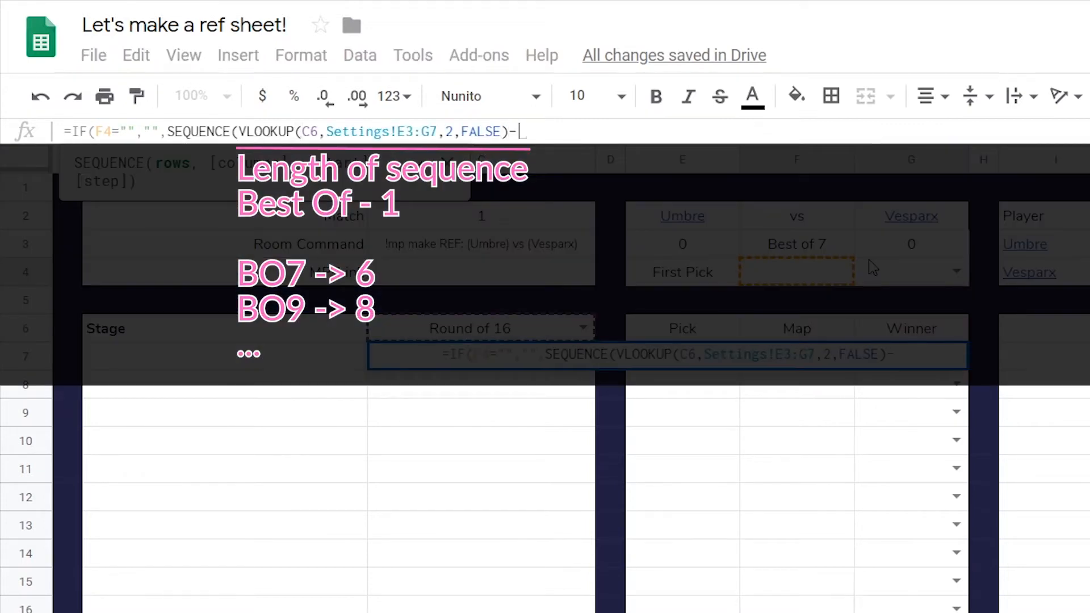
key("BackSpace")
key("BackSpace")
type("2")
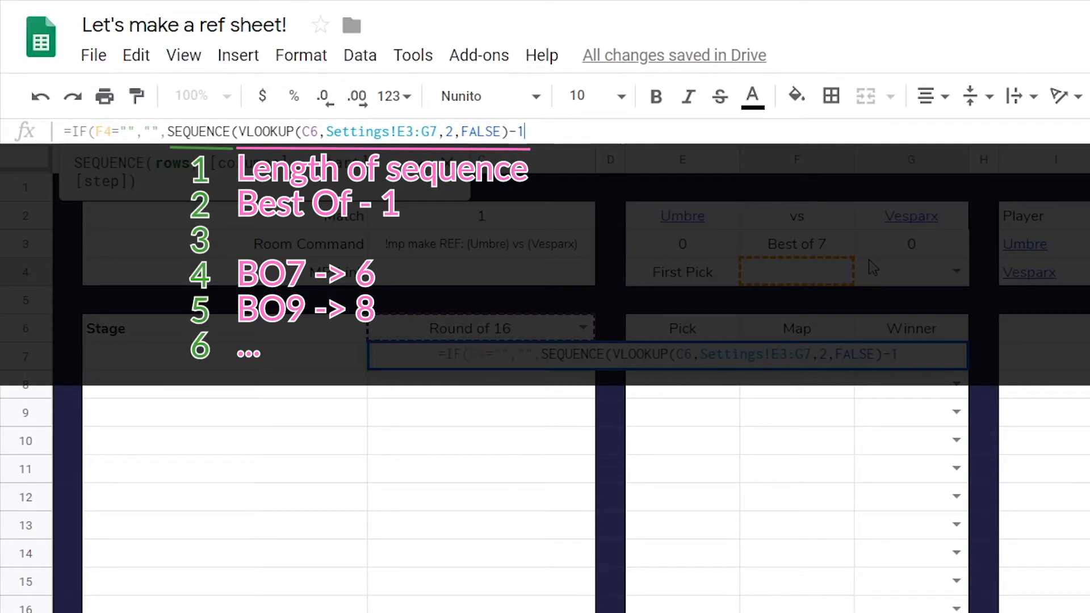
type(",")
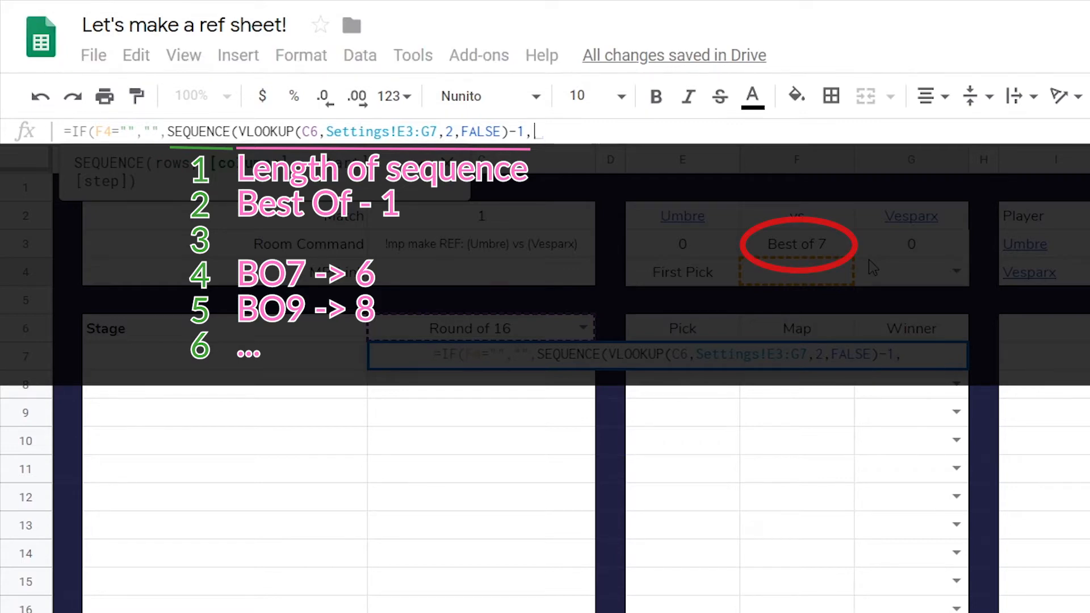
key("BackSpace")
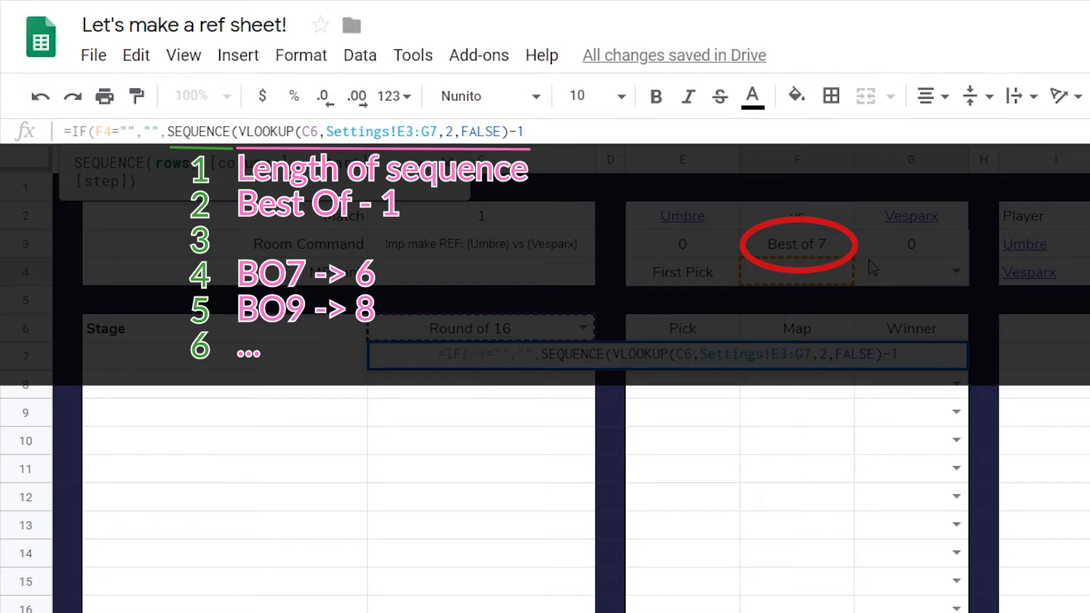
type(")")
key("Return")
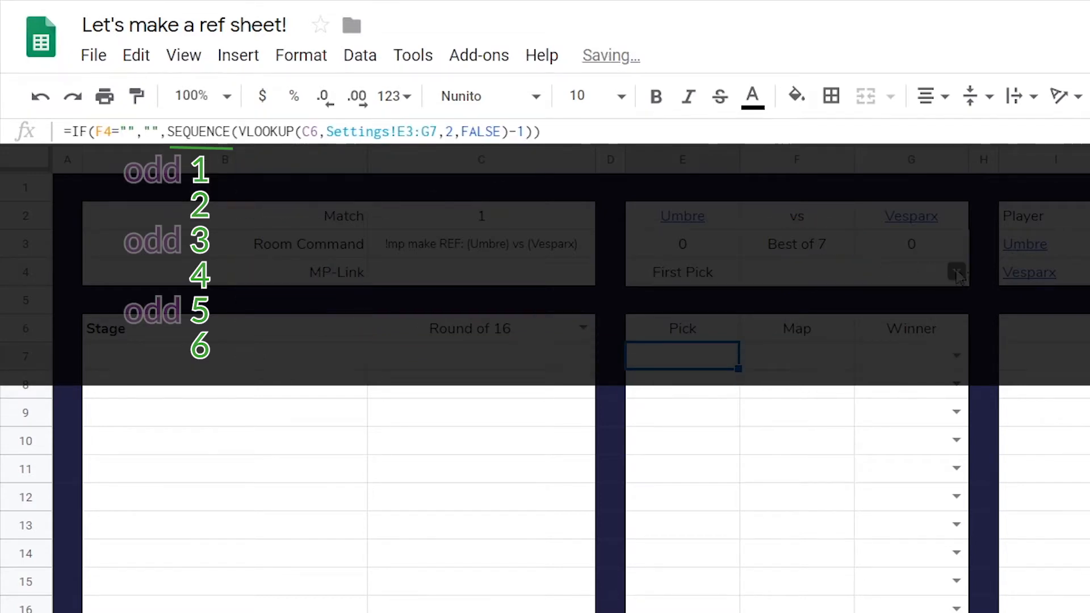
Choose the first player as First Pick in F4 to check the number sequence in the Pick column
double_click(886, 272)
left_click(930, 310)
left_click(685, 366)
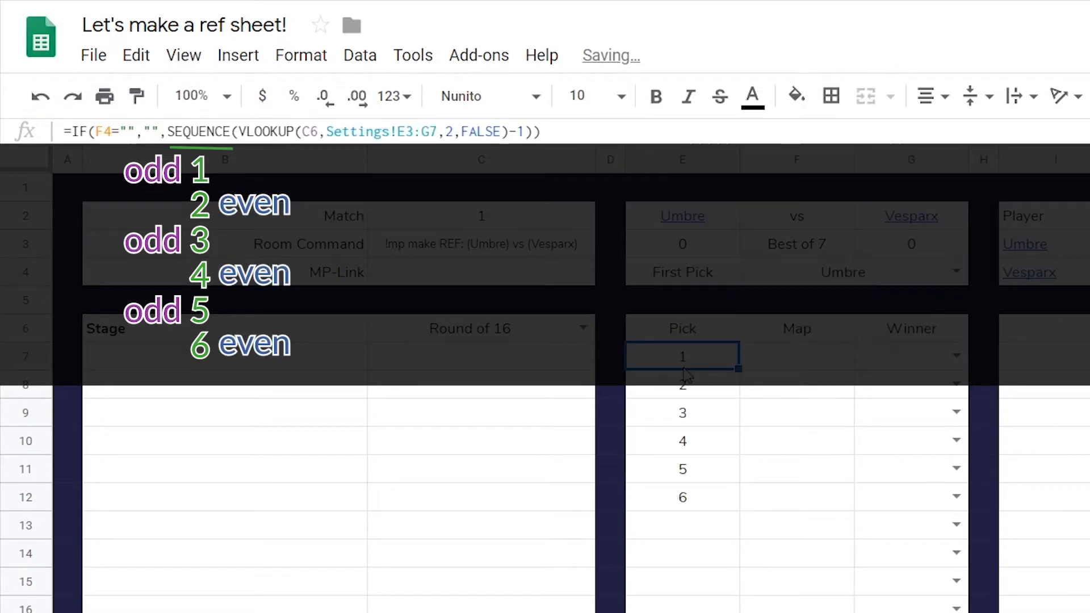
Copy the whole SEQUENCE expression from the E7 formula and remove it from the value-if-false
left_click(530, 132)
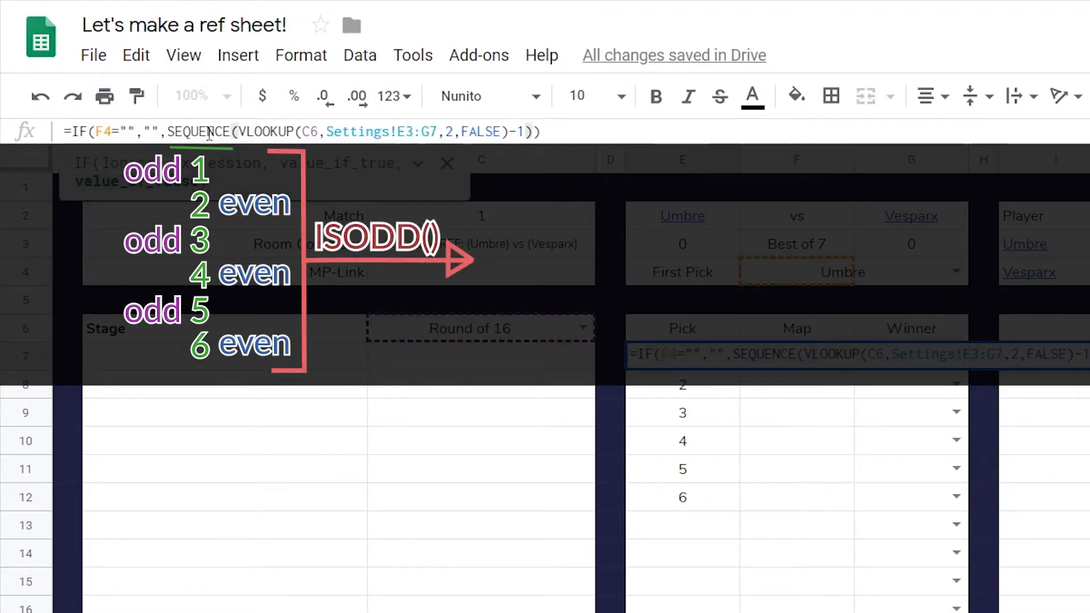
left_click(176, 131, "shift")
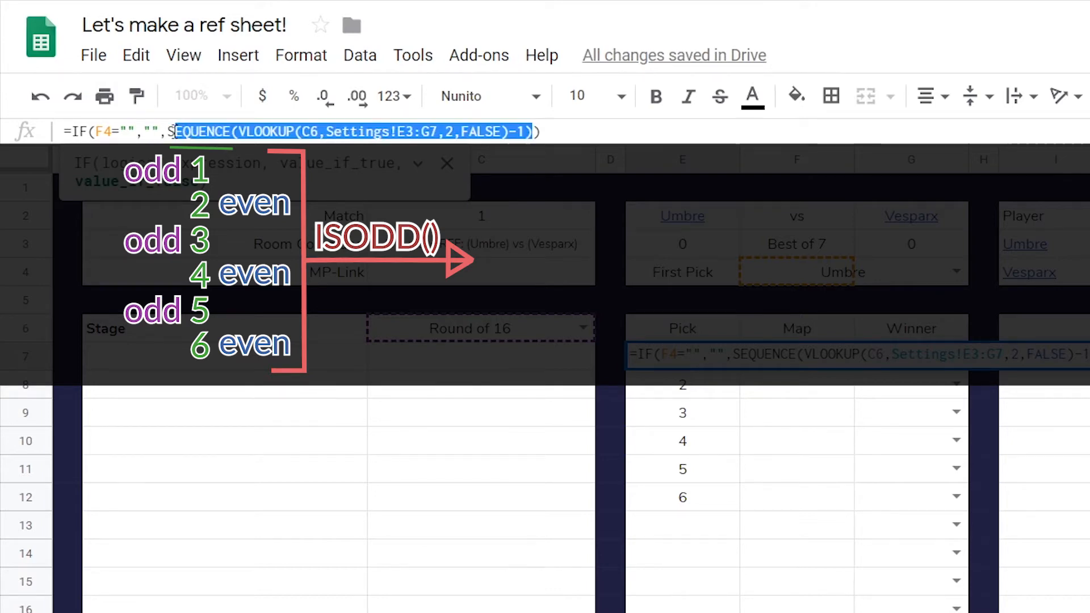
key("shift+Left")
key("ctrl+c")
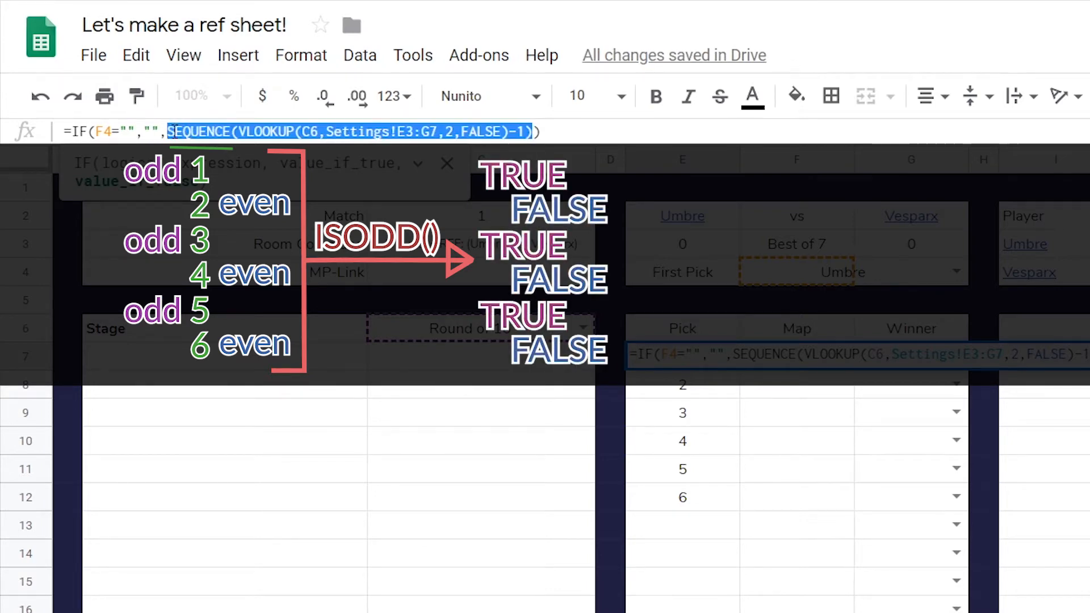
key("BackSpace")
type("IF")
key("BackSpace")
key("BackSpace")
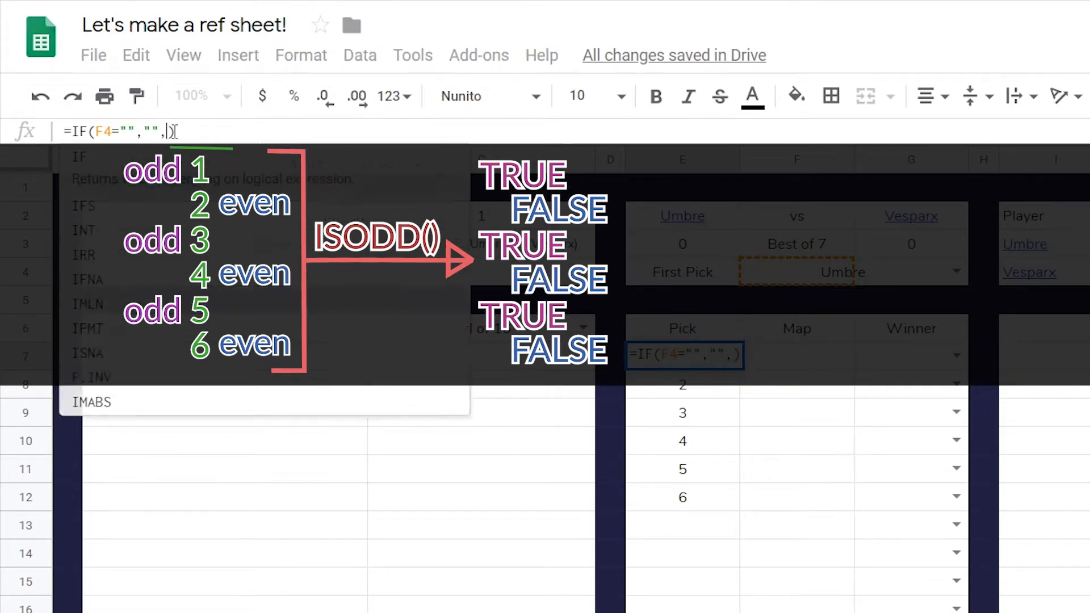
Put the copied SEQUENCE expression back into the E7 formula inside ARRAYFORMULA(IF(ISODD()))
type("AR")
key("Tab")
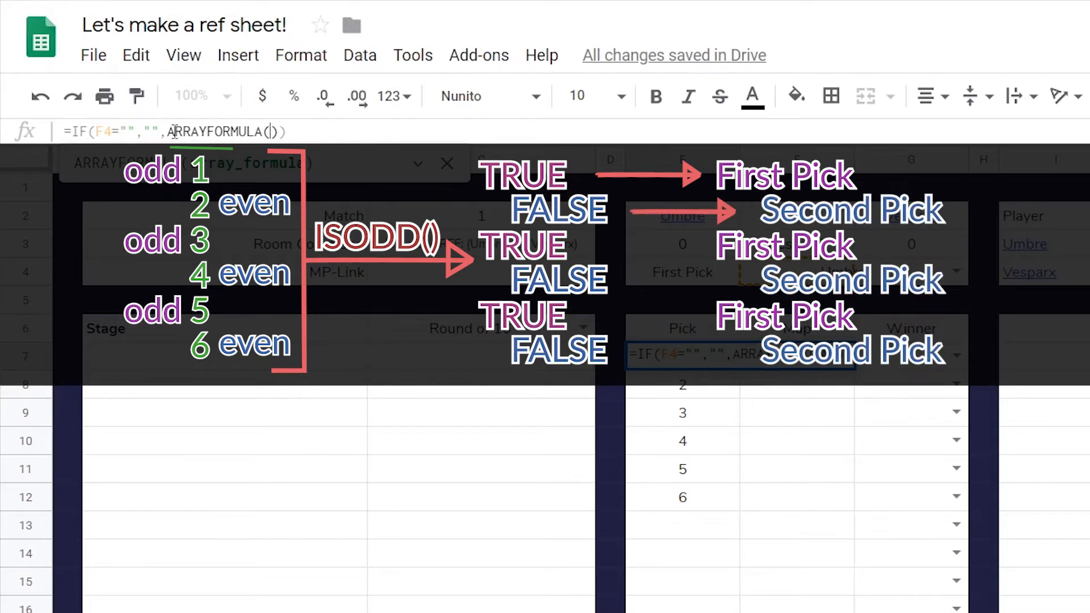
type("IF(ISODD(")
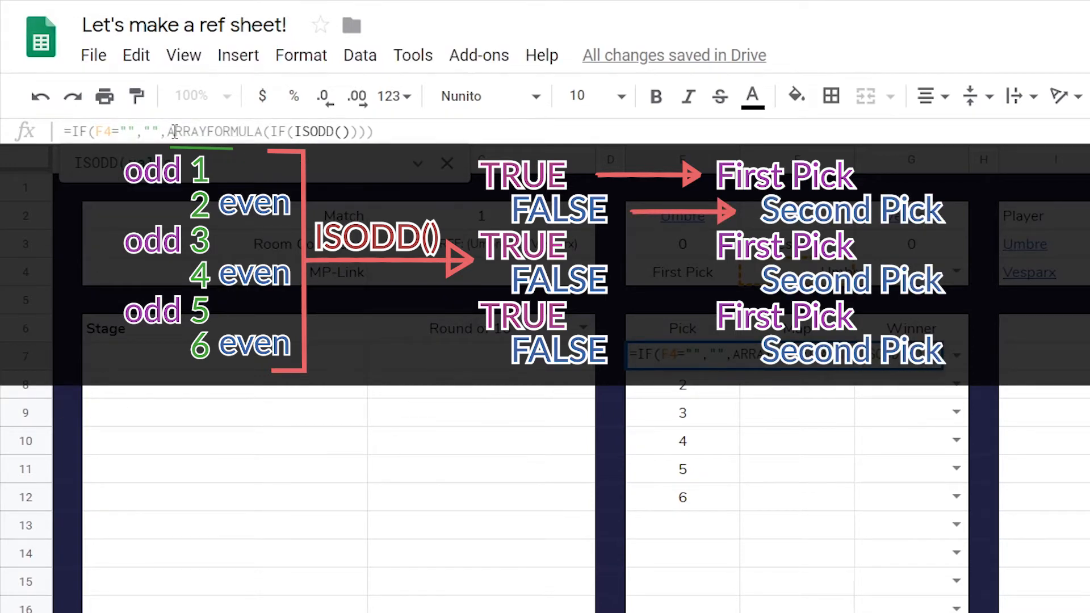
key("ctrl+v")
Complete the ISODD test in E7 with F4 for odd numbers and IF(F4=E2,G2,E2) for even numbers
type(",")
left_click(789, 278)
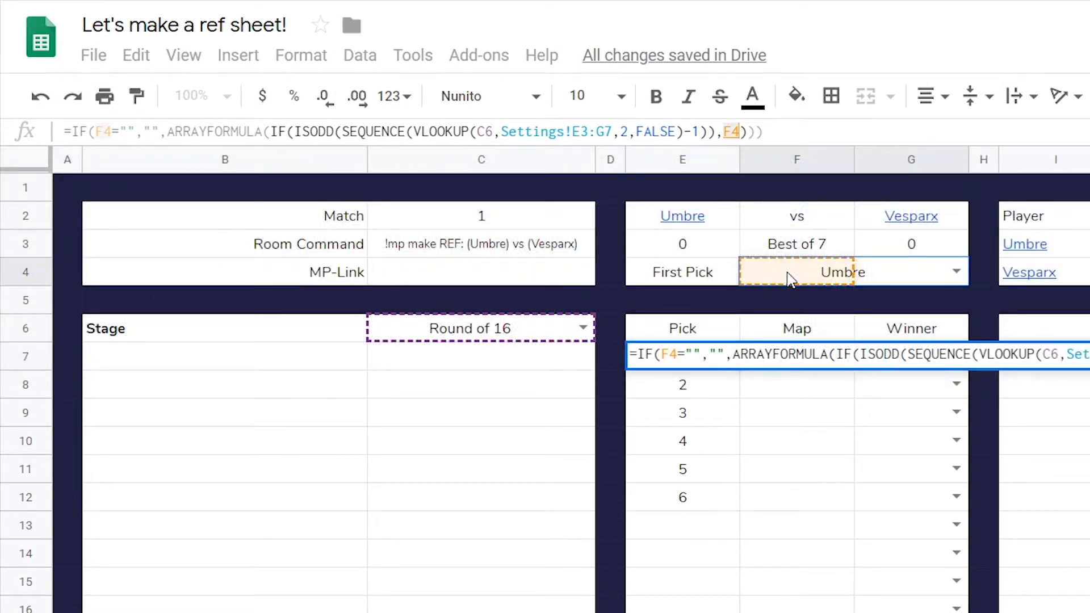
type(",")
type("IF(F4=")
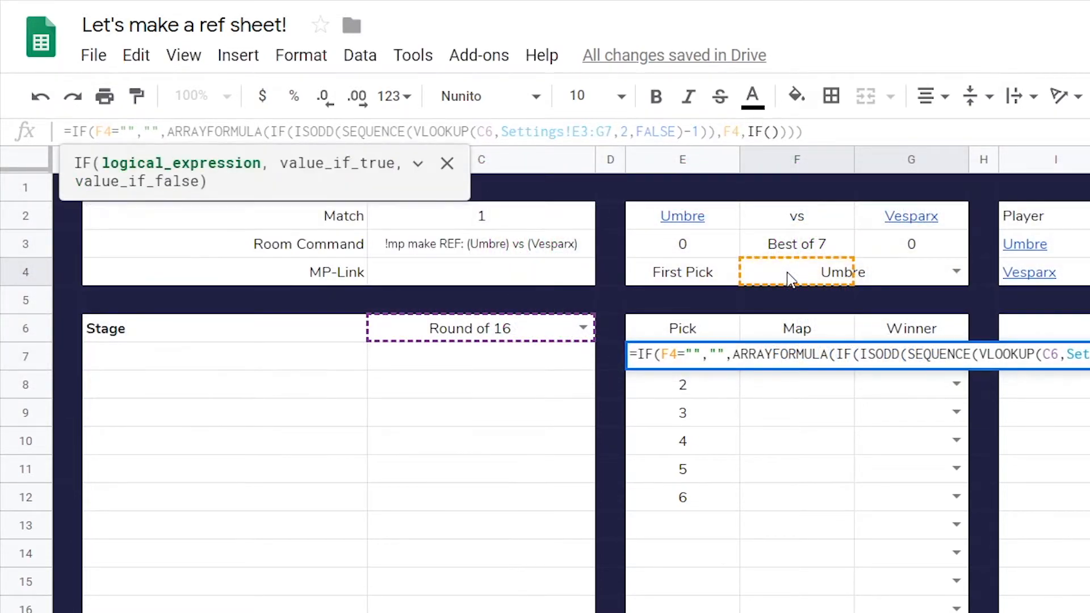
left_click(715, 218)
type(",")
left_click(911, 218)
type(",")
left_click(718, 219)
key("Return")
key("Up")
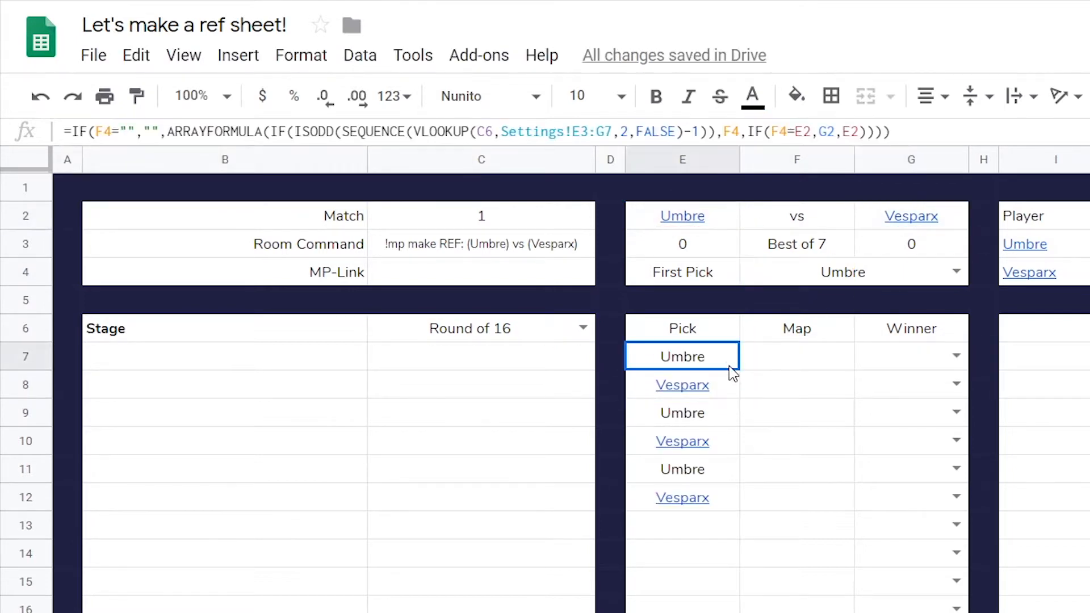
Replace the F4 result for odd numbers in the E7 formula with IF(F4=E2,G2,E2)
left_click(739, 131)
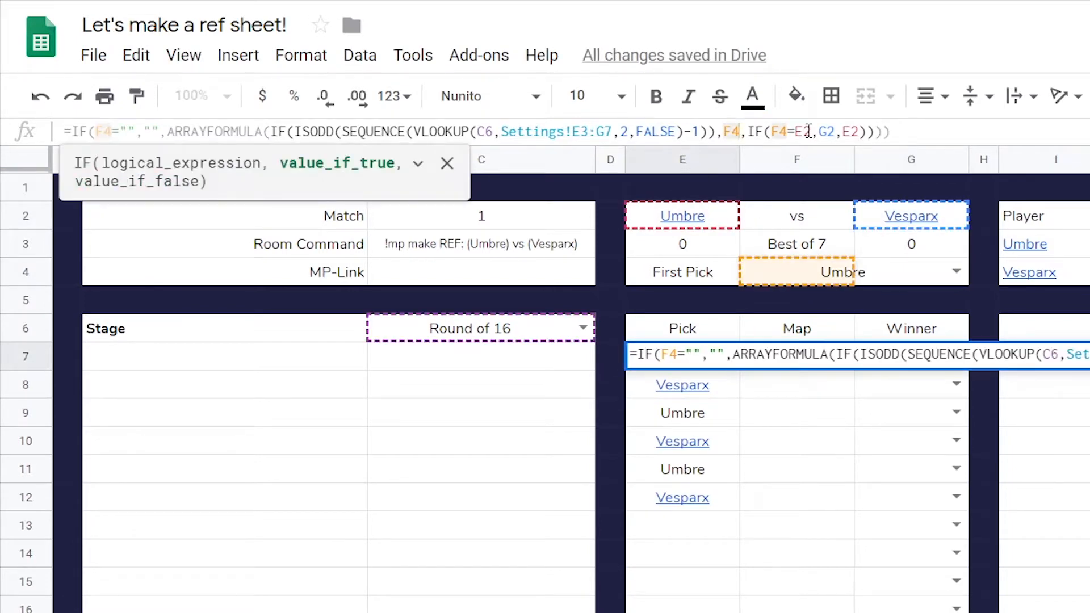
key("Right")
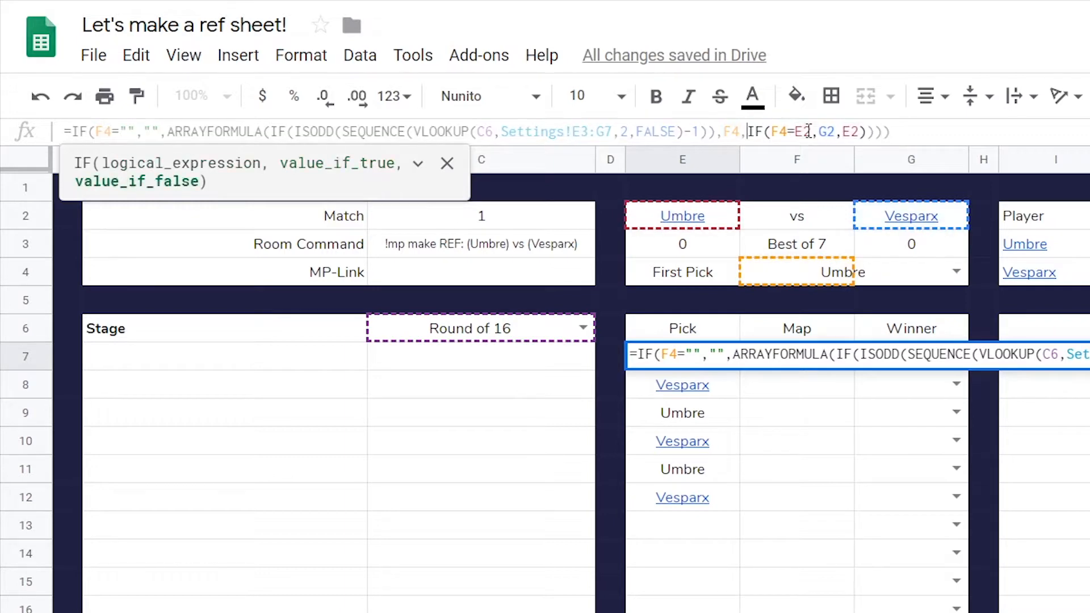
key("Left")
key("ctrl+shift+Left")
key("ctrl+shift+Left")
key("shift+Right")
key("shift+Right")
key("shift+Right")
key("shift+Right")
type("IF(F4=E2,G2,E2)")
Swap the results in the odd-number IF of the E7 formula so it reads IF(F4=E2,E2,G2)
key("Left")
key("Left")
key("Left")
key("Left")
key("Left")
key("Left")
key("Left")
key("Right")
key("Right")
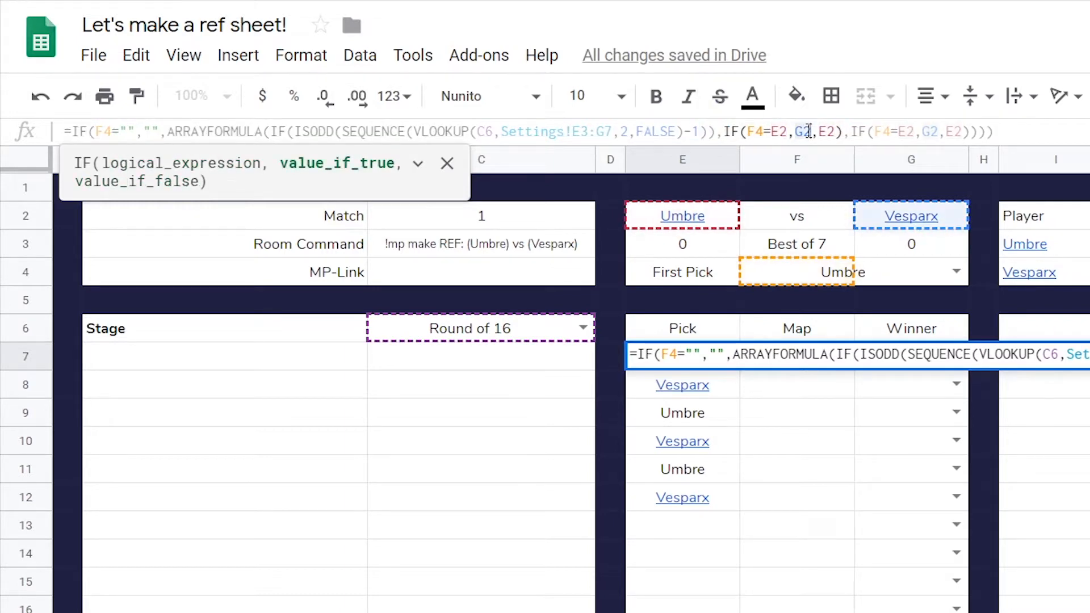
key("BackSpace")
type("E")
key("Right")
key("Right")
key("Right")
key("BackSpace")
type("G")
key("Return")
key("Up")
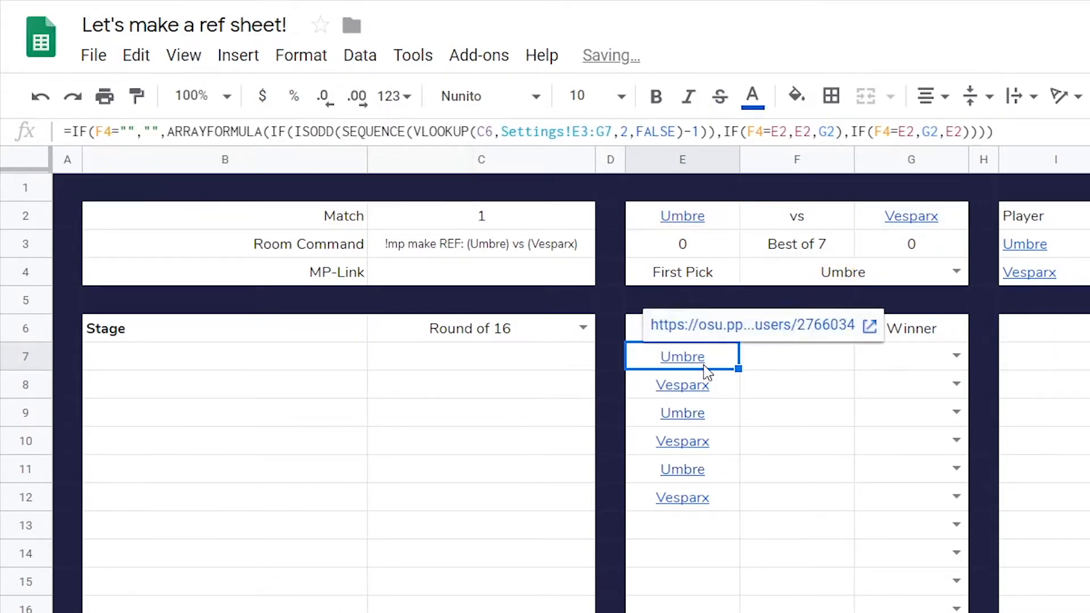
Test the alternating pick order by switching First Pick in F4 between the players, ending on the first player
left_click(797, 385)
left_click(957, 273)
left_click(909, 329)
left_click(956, 274)
left_click(840, 325)
left_click(957, 272)
left_click(840, 302)
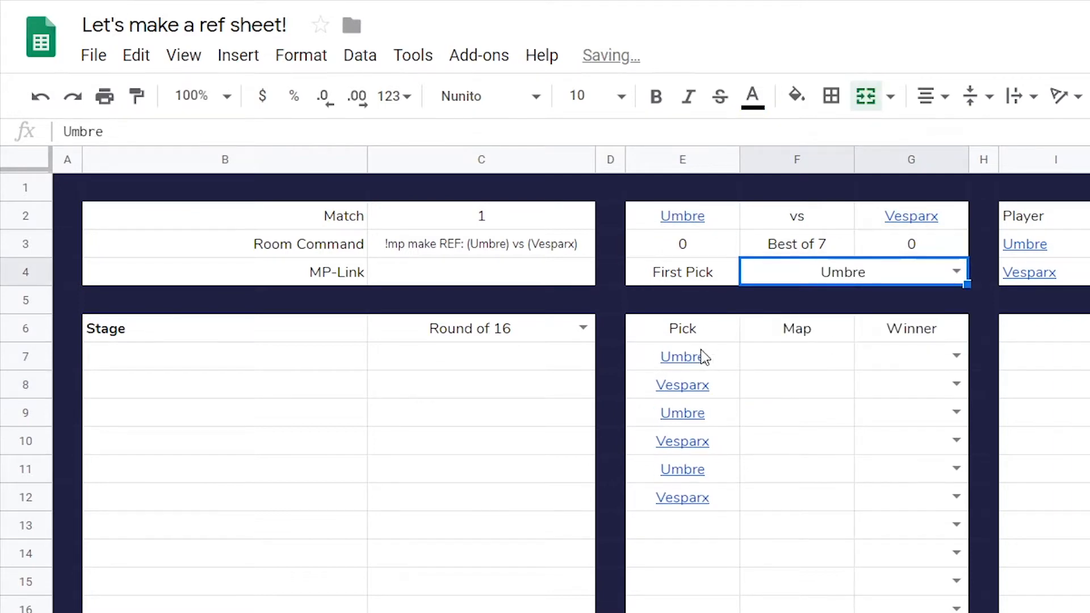
Wrap the ARRAYFORMULA part of the E7 formula in curly braces and append "Tiebreaker" as an extra last row
left_click(704, 345)
left_click(974, 131)
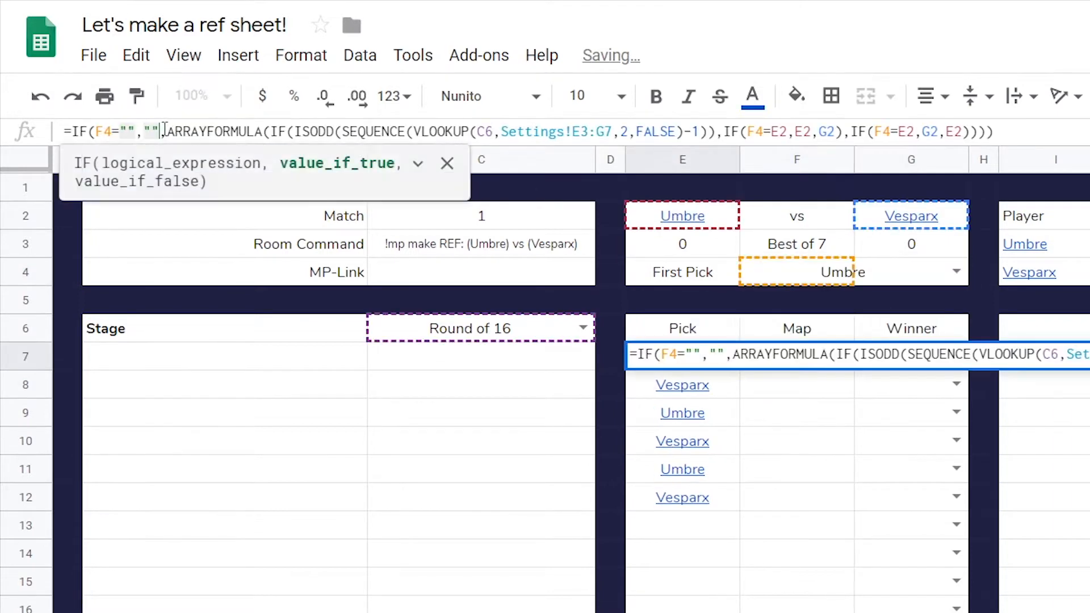
double_click(982, 134)
key("ctrl+x")
type("{")
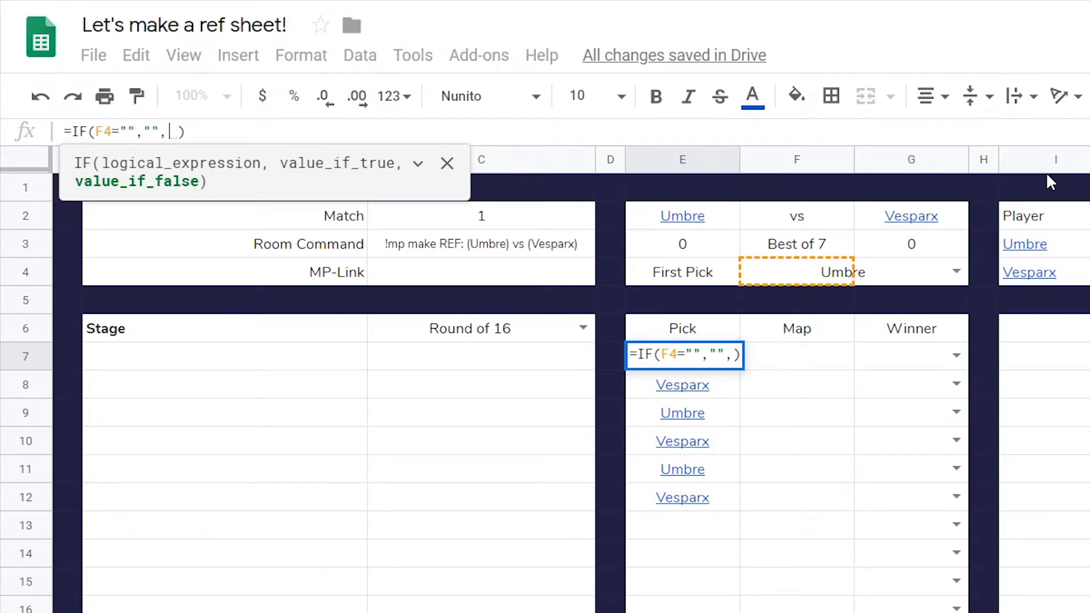
key("ctrl+v")
type(";\"\"")
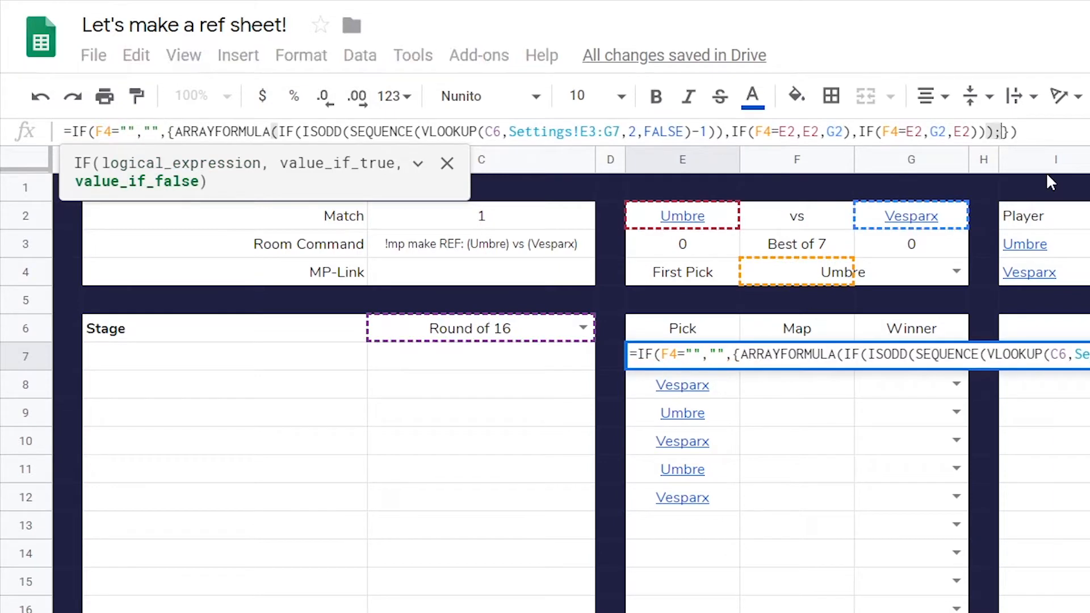
key("Left")
type("Tiebreaker")
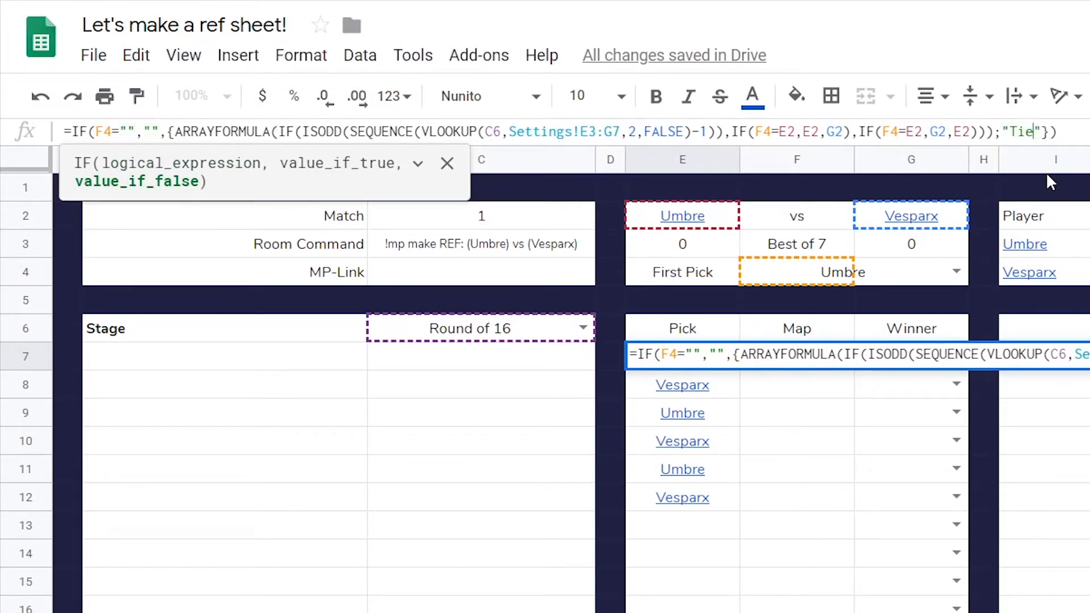
key("Return")
key("Up")
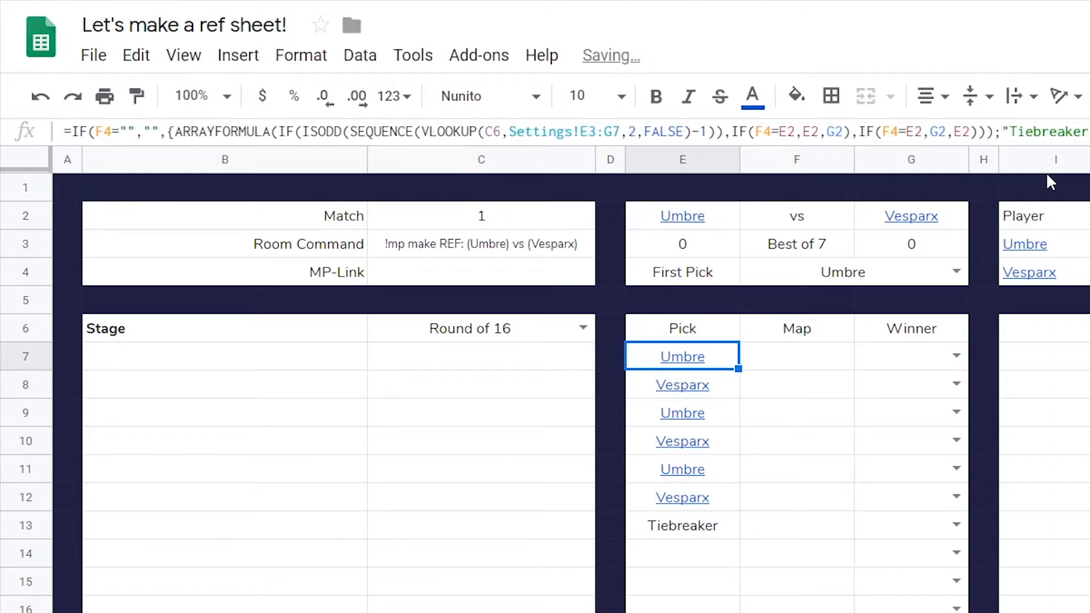
Test the pick list with each player as First Pick and with F4 empty, restoring the first player's selection
left_click(957, 271)
left_click(886, 333)
left_click(955, 271)
left_click(921, 312)
left_click(955, 271)
left_click(915, 329)
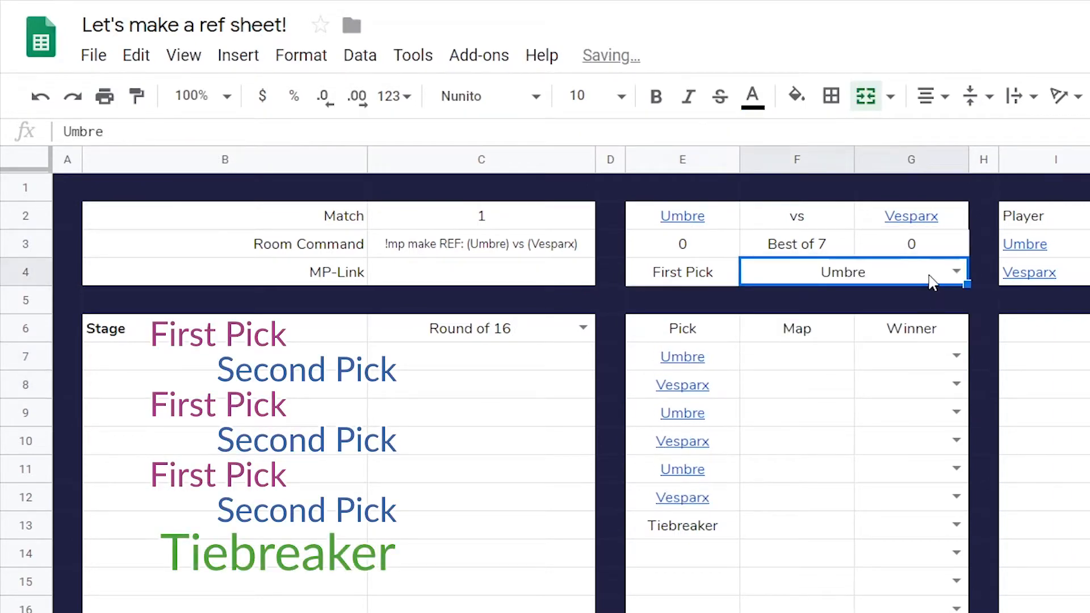
key("Delete")
key("ctrl+z")
Insert a new column to the right of column C
left_click(822, 356)
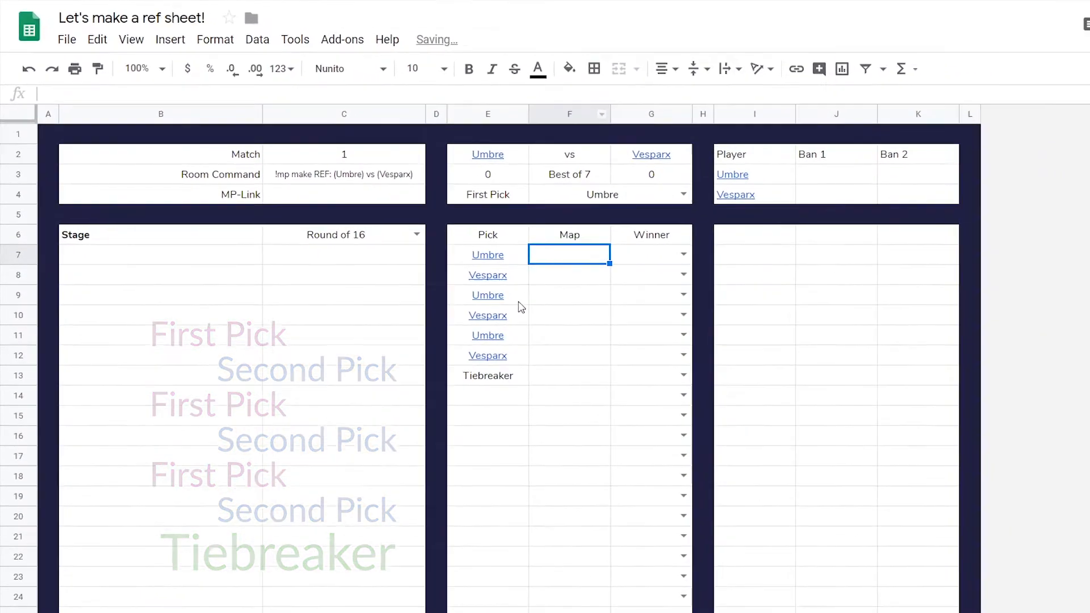
left_click(260, 281)
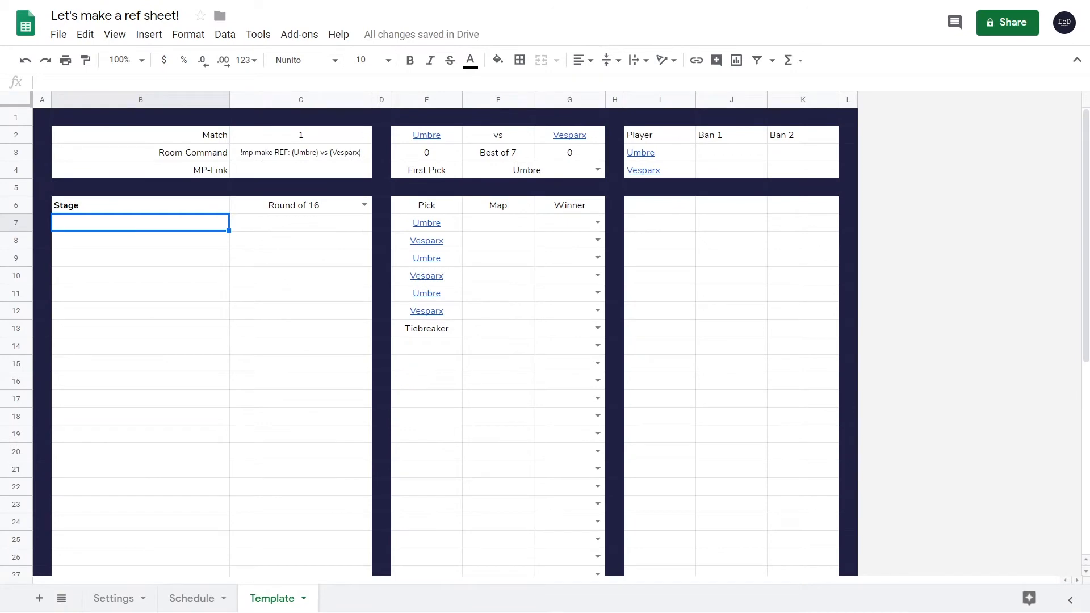
left_click(147, 240)
left_click(263, 274)
left_click(199, 223)
left_click(301, 98)
right_click(327, 100)
left_click(369, 235)
Merge C2:D4 horizontally across the new column, and merge the Stage label across B6:C6
left_click_drag(386, 136, 439, 205)
left_click(557, 61)
left_click(558, 108)
left_click(350, 211)
left_click_drag(196, 206, 267, 204)
left_click(550, 67)
Enter the headings "Map", "!mp map" and "!mp mods" in cells B7, C7 and D7
left_click(209, 227)
type("Map")
left_click(235, 227)
type("!mp map")
key("Tab")
type("!")
left_click(237, 232)
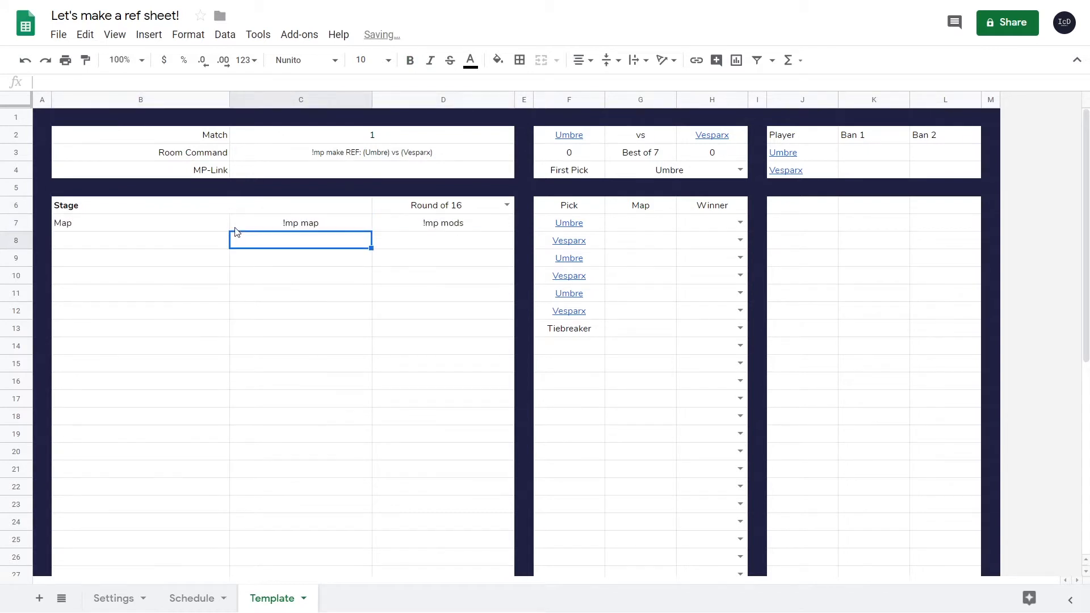
Make the Pick, Map and Winner headings and the Player, Ban 1 and Ban 2 headings bold
left_click_drag(568, 205, 712, 205)
key("ctrl+b")
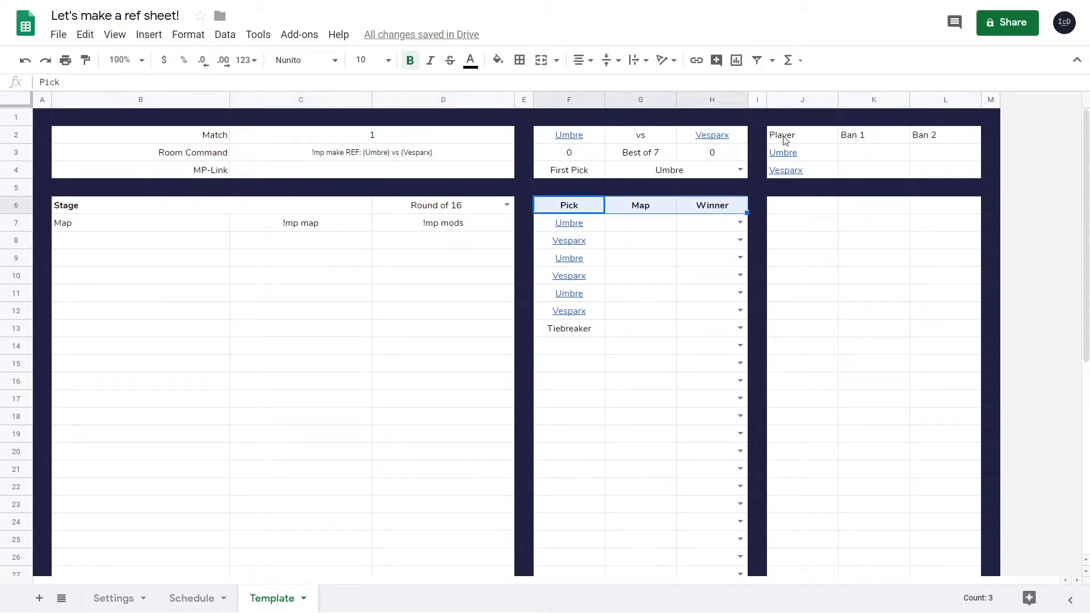
left_click_drag(790, 136, 943, 136)
key("ctrl+b")
left_click(906, 156)
left_click(917, 207)
Write a formula in J6 that stays blank when C2 is empty and otherwise starts with the text "!mp set "
left_click_drag(784, 205, 922, 209)
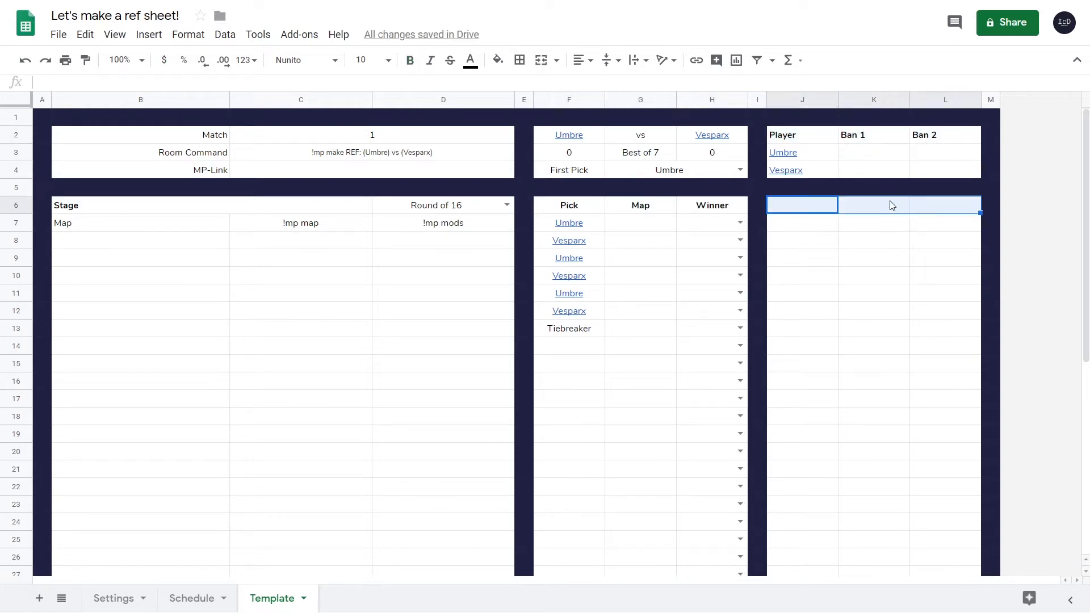
left_click(818, 206)
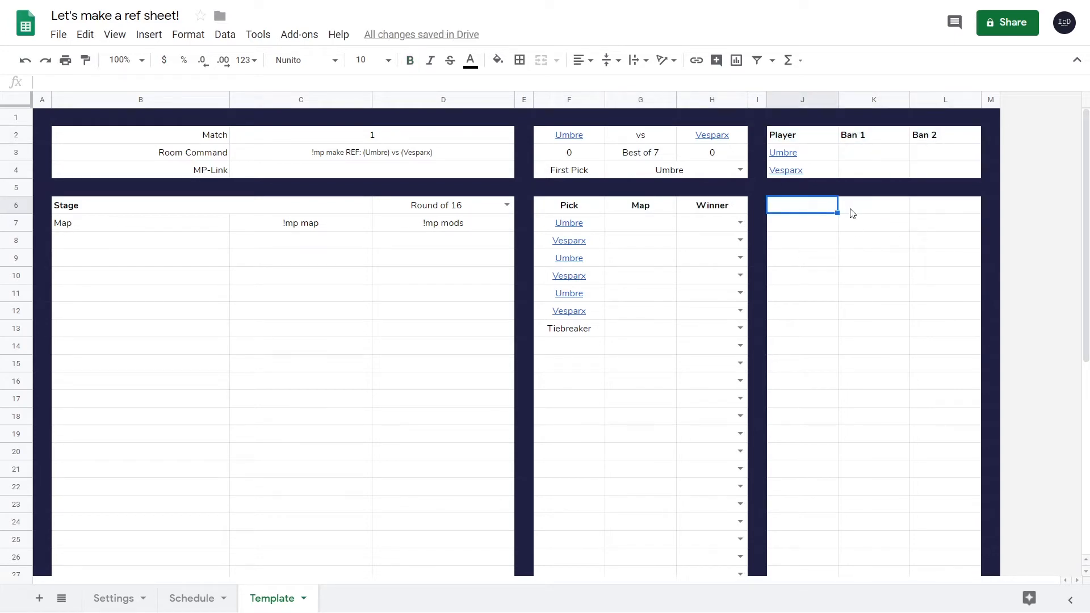
type("=IF(")
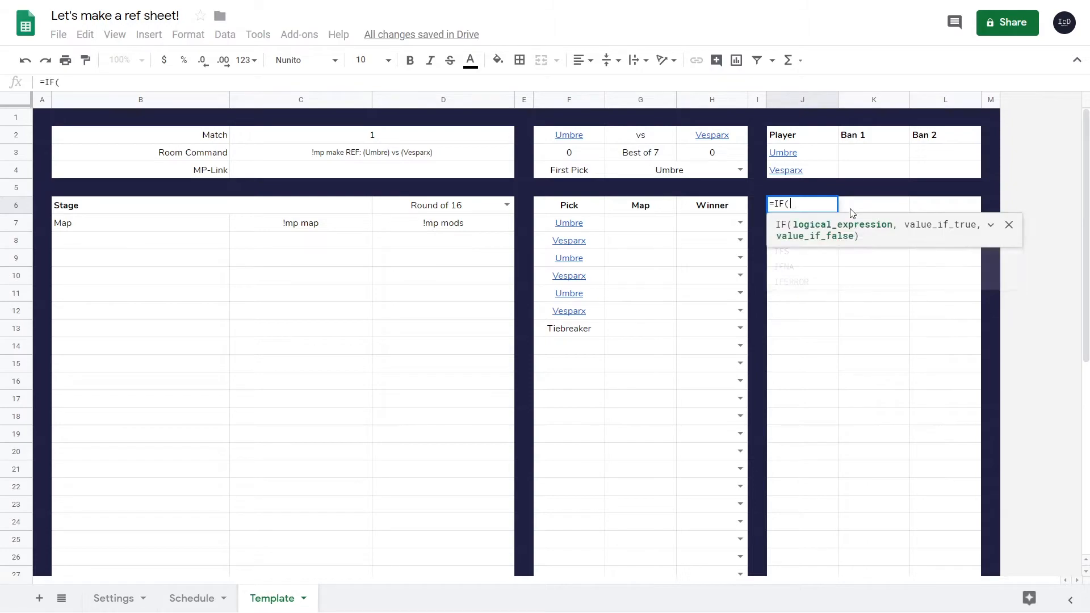
left_click(363, 139)
type("=\"")
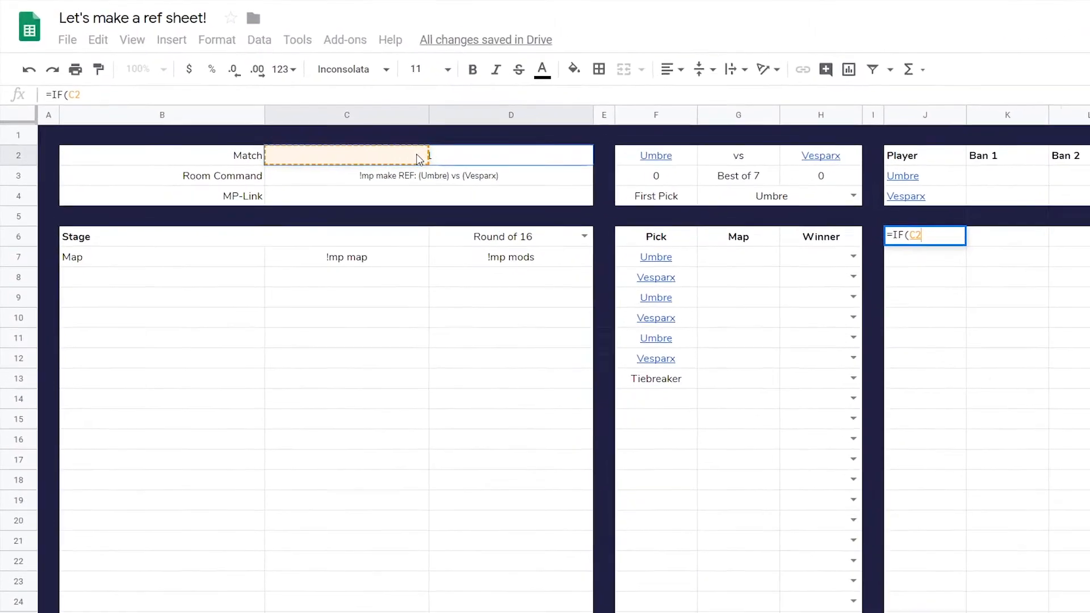
type("\",\"")
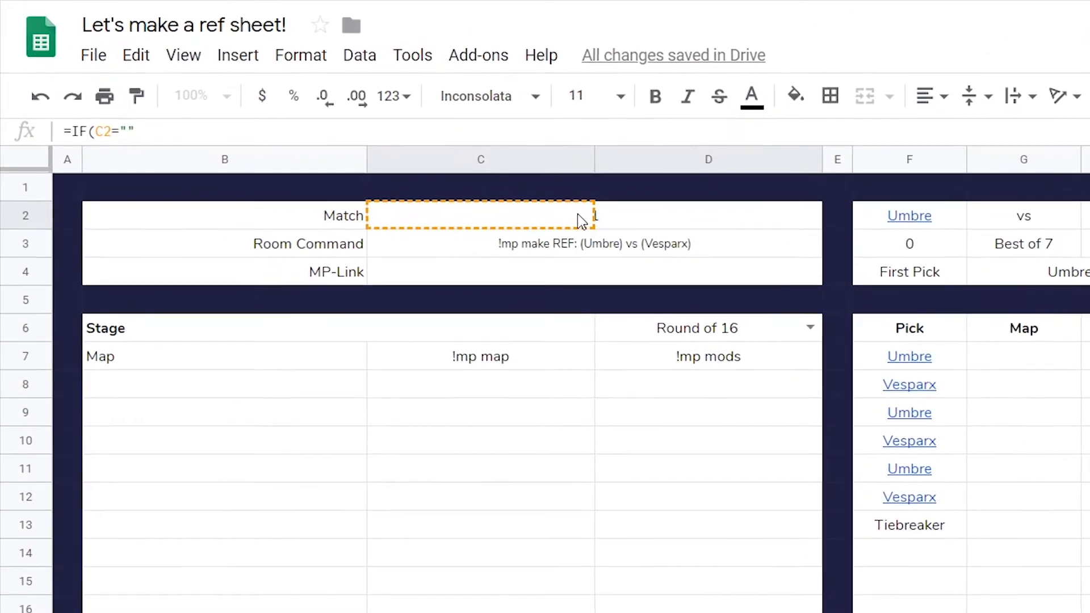
type("\",")
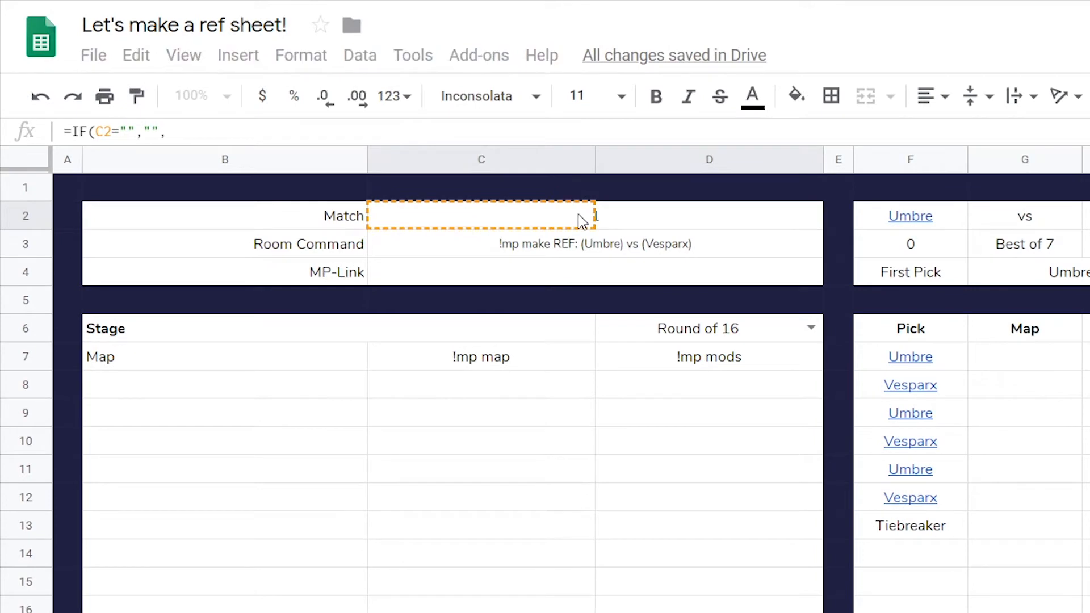
type("\"!mp\"")
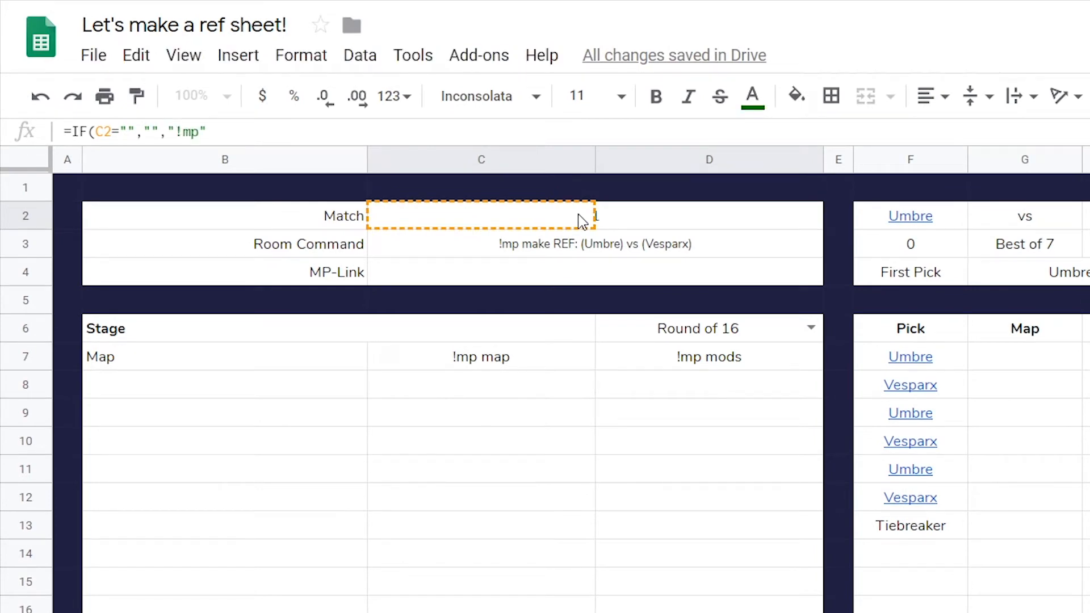
type("!mp set \"&")
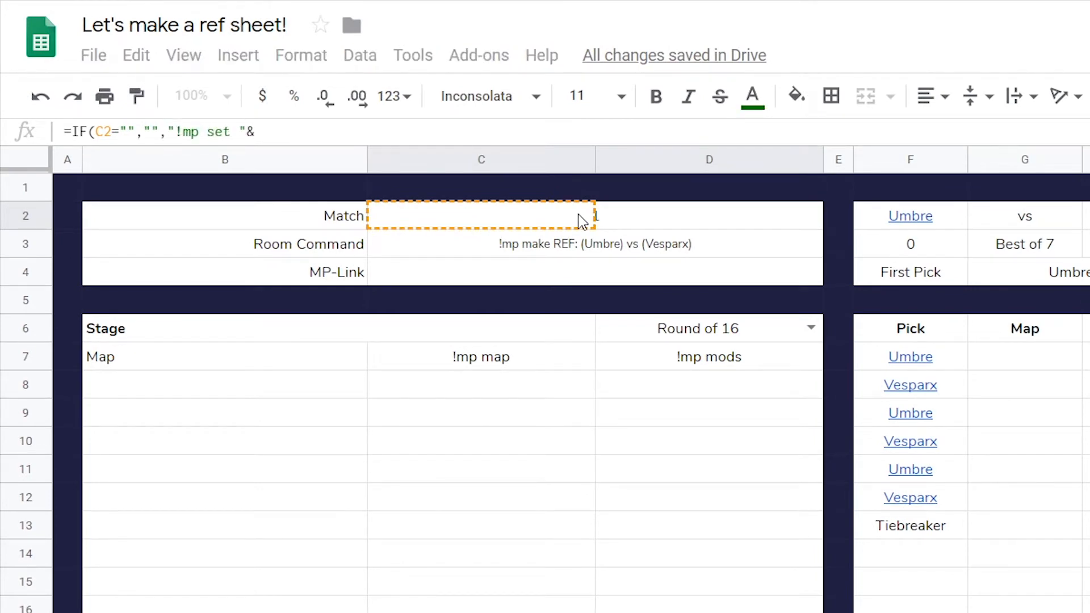
type("JOIN(")
key("ctrl+shift+Page_Up")
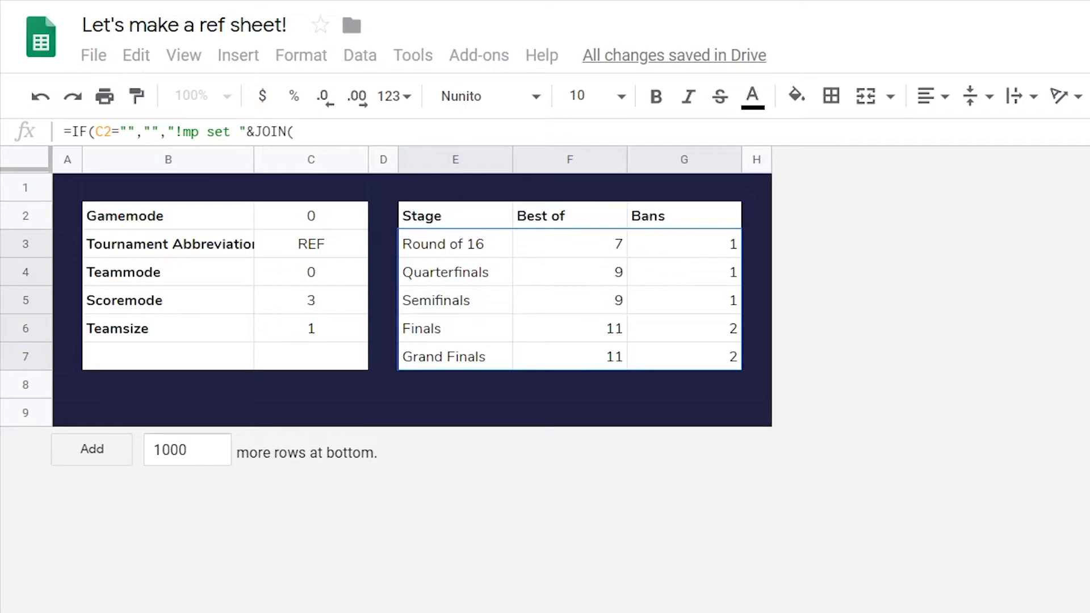
key("ctrl+shift+Left")
key("shift+Left")
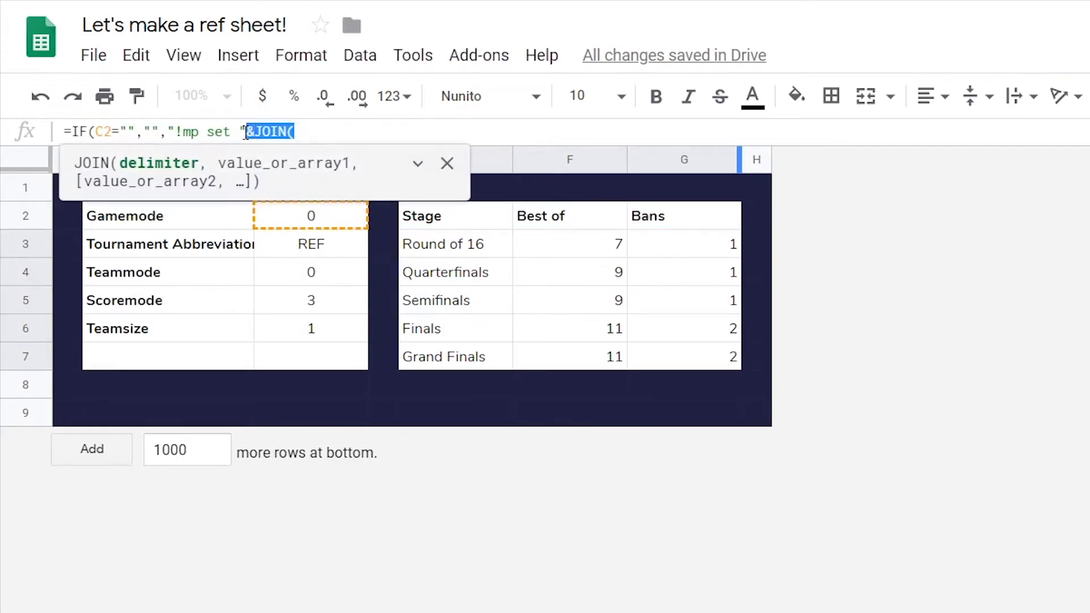
key("BackSpace")
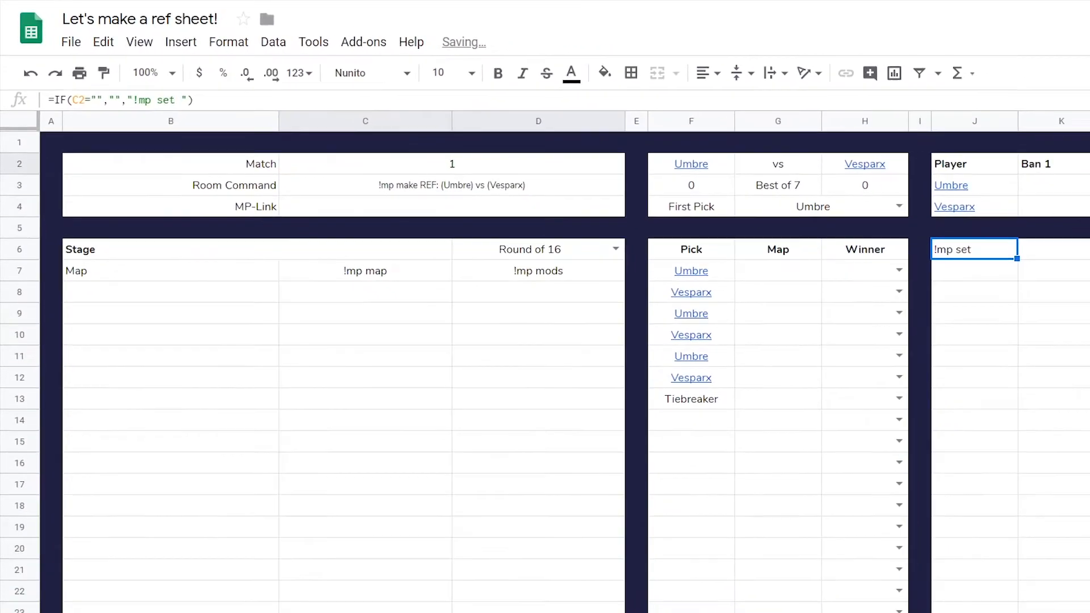
Switch to the osu! wiki's Tournament Management Commands page and look up the parameters of the !mp set command
key("alt+Tab")
left_click_drag(518, 98, 477, 51)
scroll(440, 262, "down", 4)
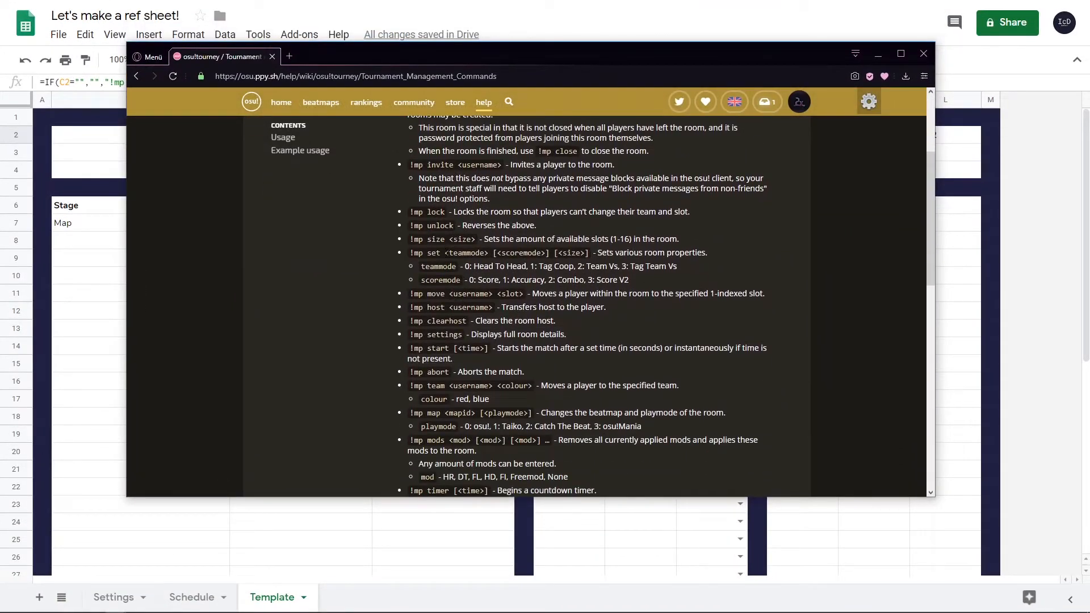
left_click_drag(487, 253, 563, 253)
left_click(606, 265)
Arrange the spreadsheet window and the osu! wiki window side by side
left_click_drag(570, 54, 1088, 105)
left_click(389, 275)
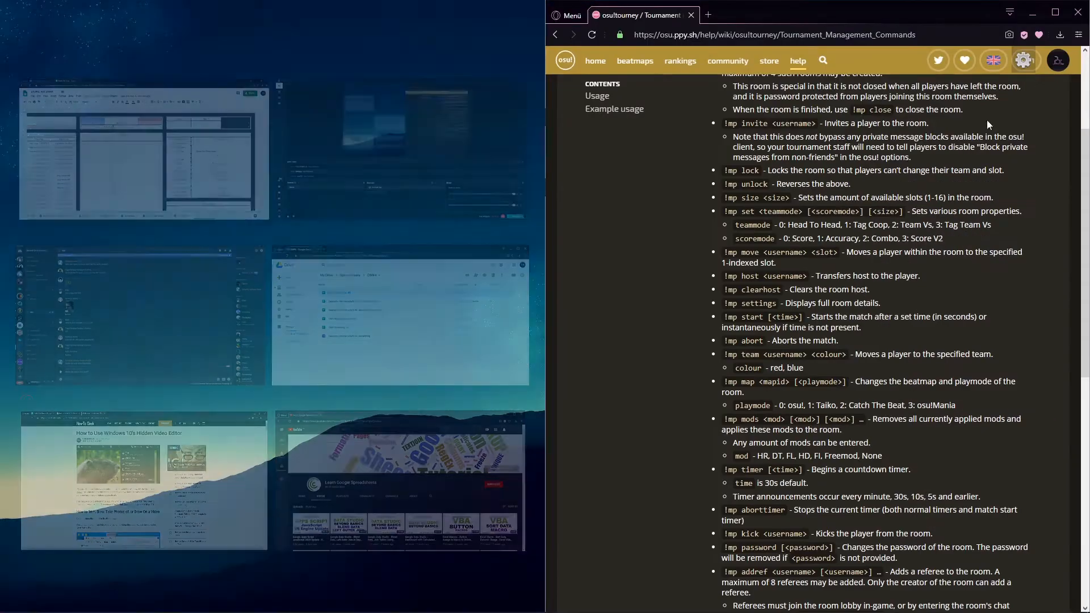
left_click_drag(369, 11, 1089, 104)
left_click(443, 293)
key("F11")
left_click_drag(775, 14, 1, 50)
Compare the Teammode, Scoremode and Teamsize entries on the Settings sheet with the wiki's !mp set parameters
left_click(114, 597)
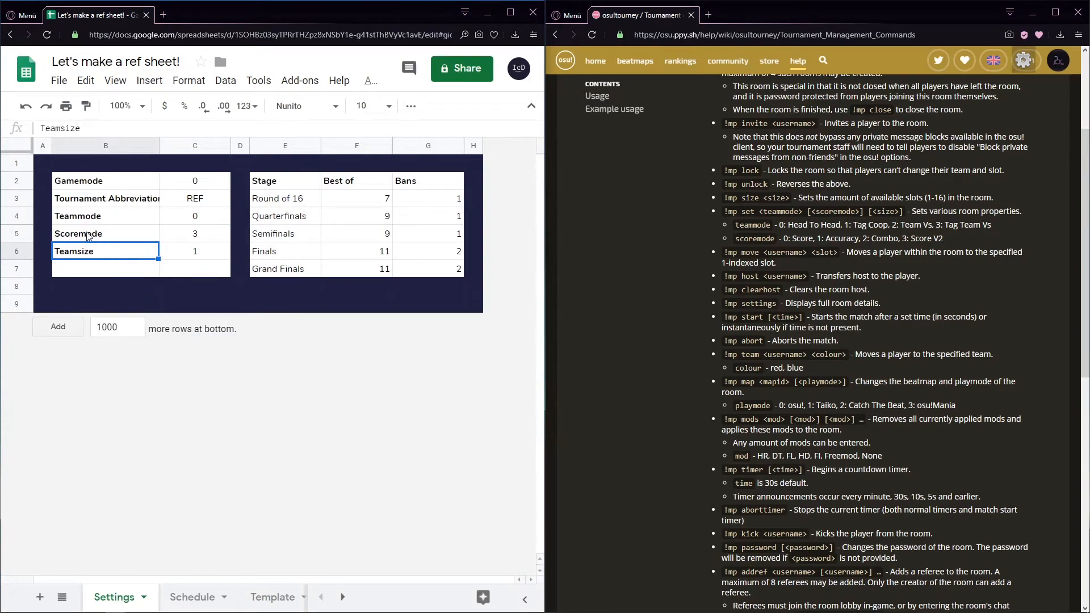
left_click(171, 221)
left_click(177, 256)
left_click(345, 597)
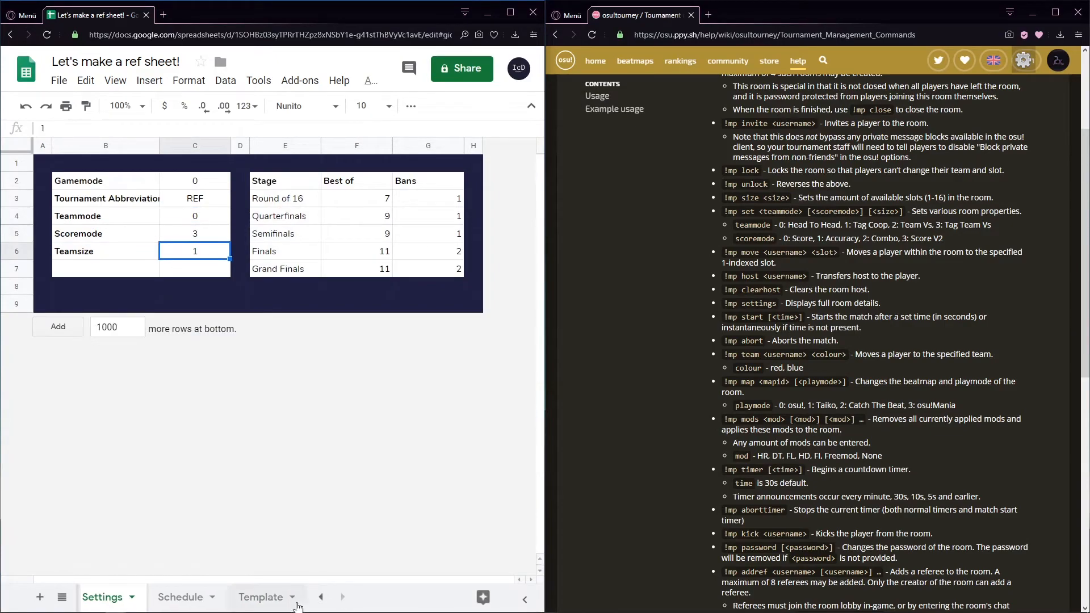
Extend the Template sheet's J6 formula after "!mp set " with &JOIN(" ",Settings!C4:C6)
left_click(279, 597)
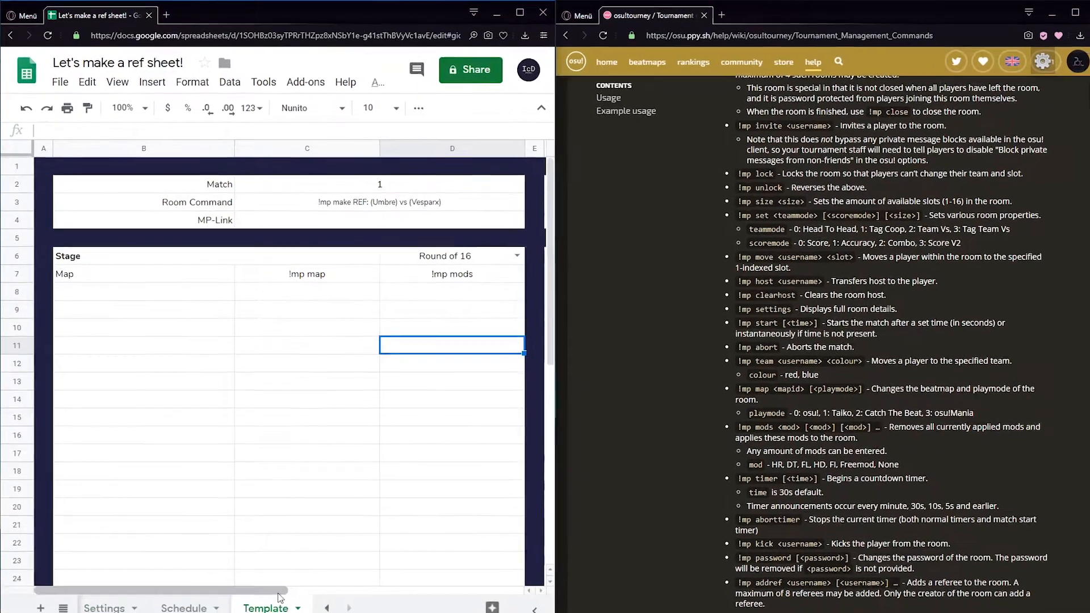
left_click_drag(274, 580, 508, 580)
left_click(404, 310)
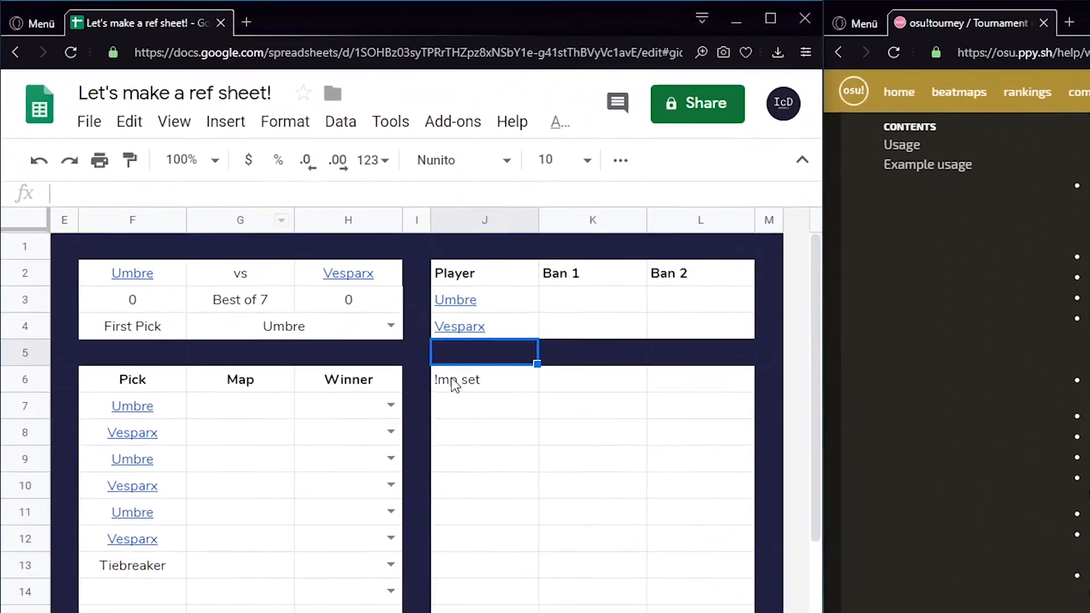
left_click(254, 205)
type("&")
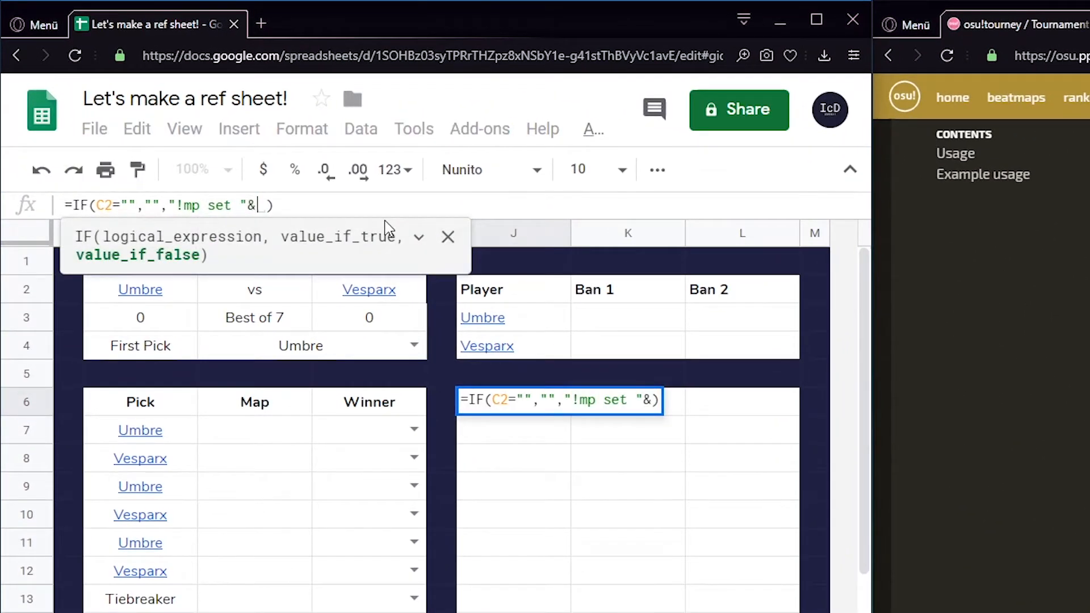
type("JOIN(\"")
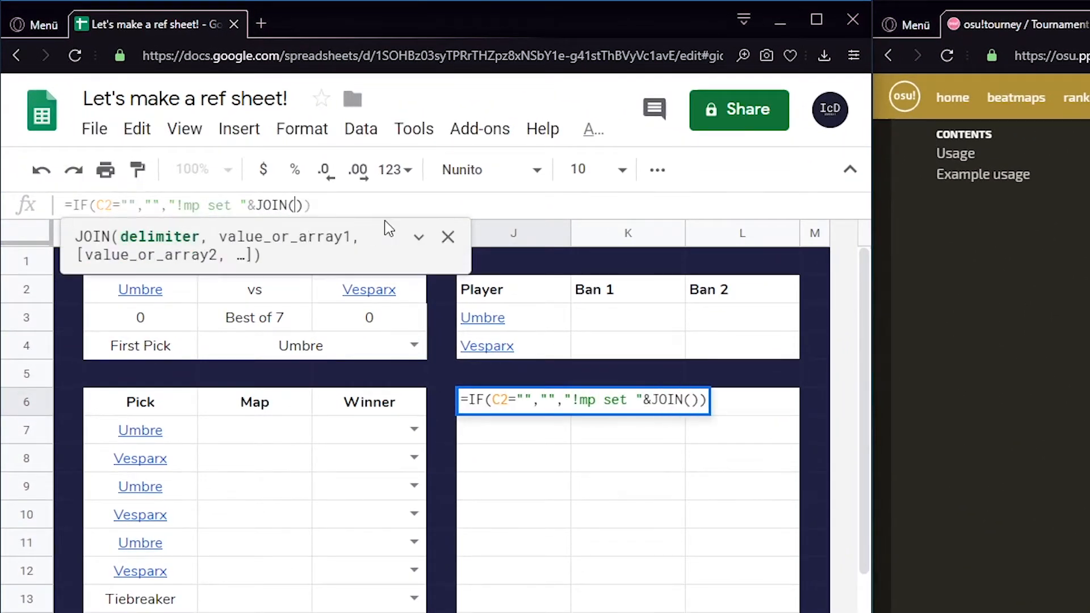
type(" \",")
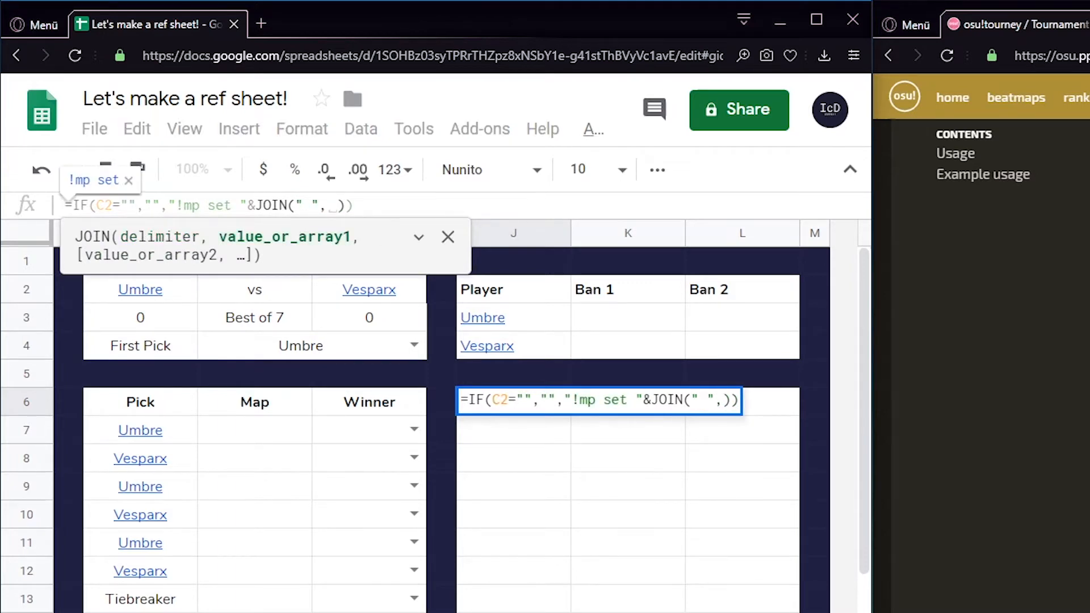
key("ctrl+shift+Page_Up")
left_click_drag(325, 350, 323, 408)
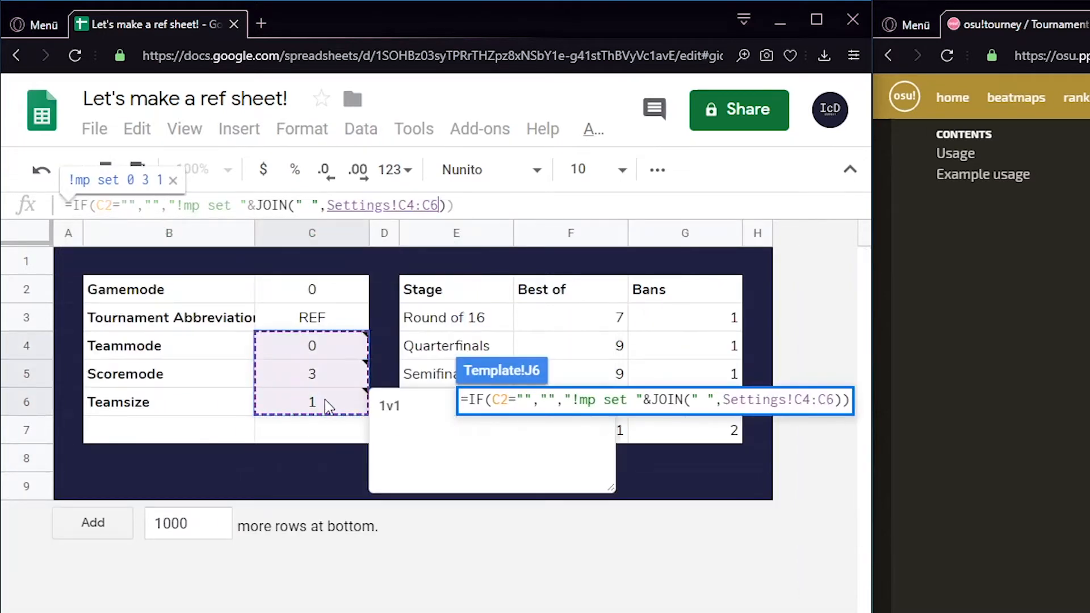
key("Return")
Move the !mp set formula from J6 to K6 and copy the formatting of J7 onto J6
key("Up")
key("Right")
key("Down")
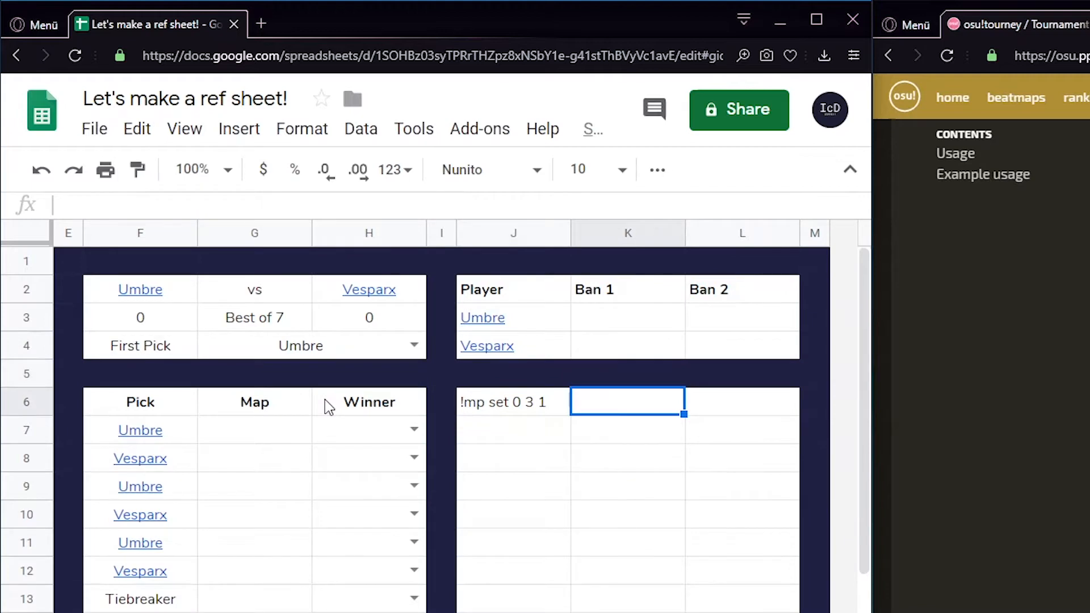
key("Left")
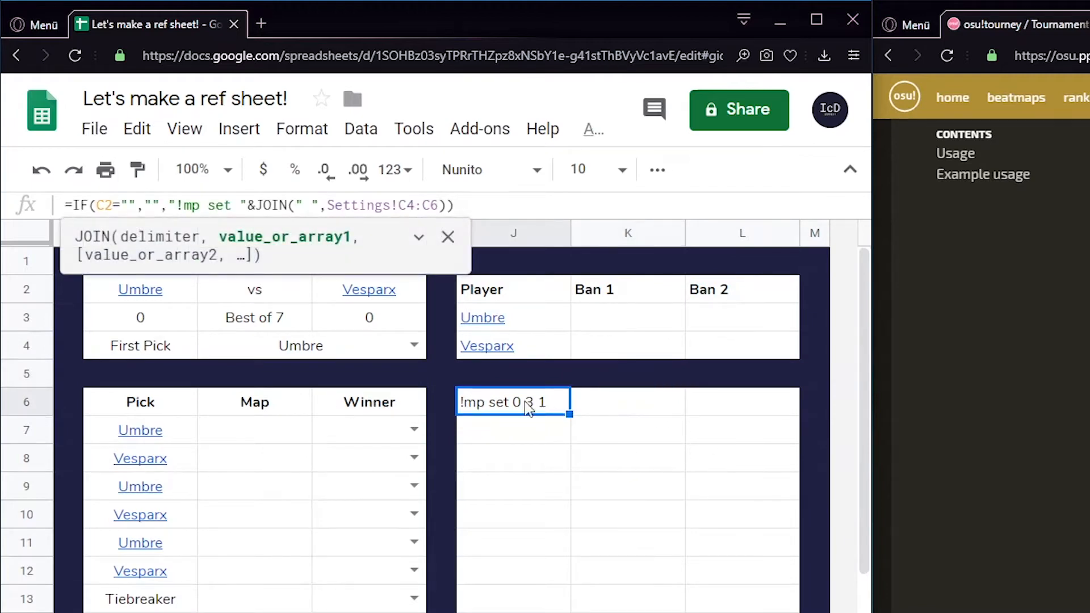
left_click_drag(516, 387, 684, 420)
left_click(531, 439)
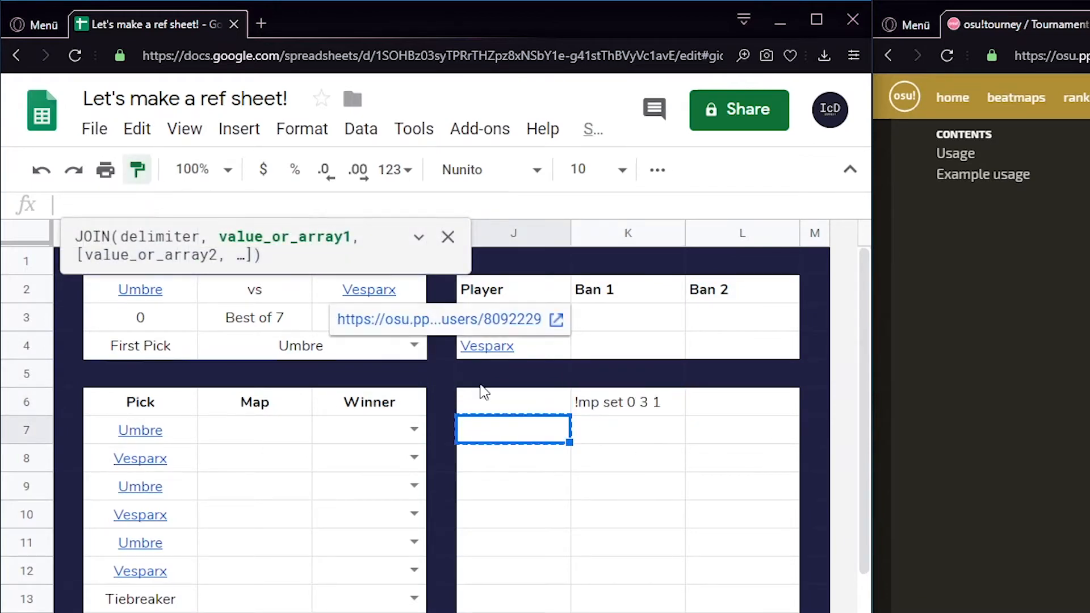
left_click(627, 518)
Enter the labels "Room Settings" in J6 and "Streamers" in J7
left_click(519, 399)
type("Room Settings")
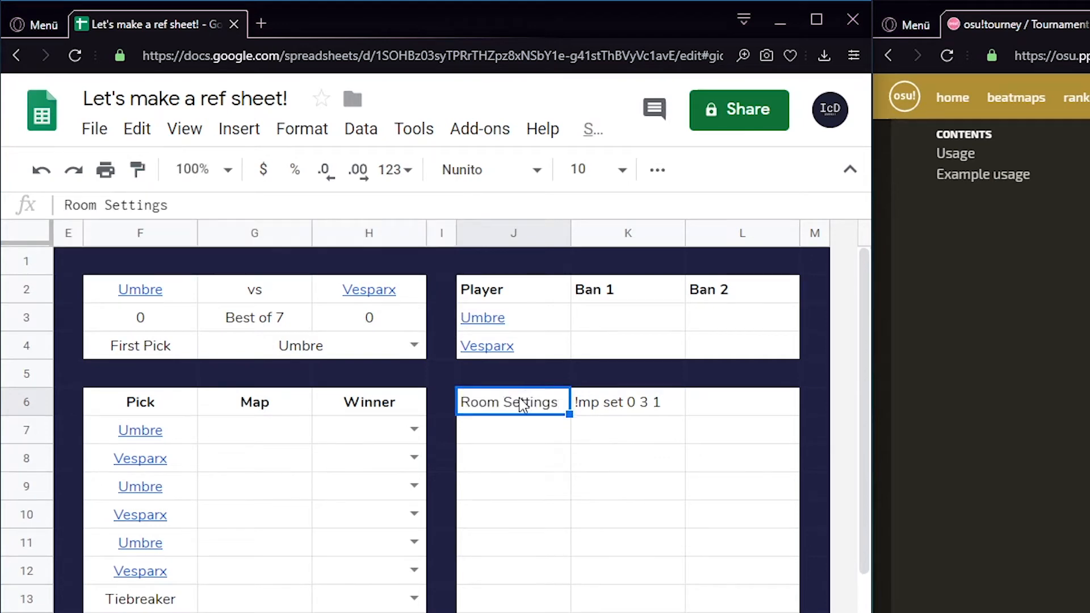
key("Tab")
left_click(533, 438)
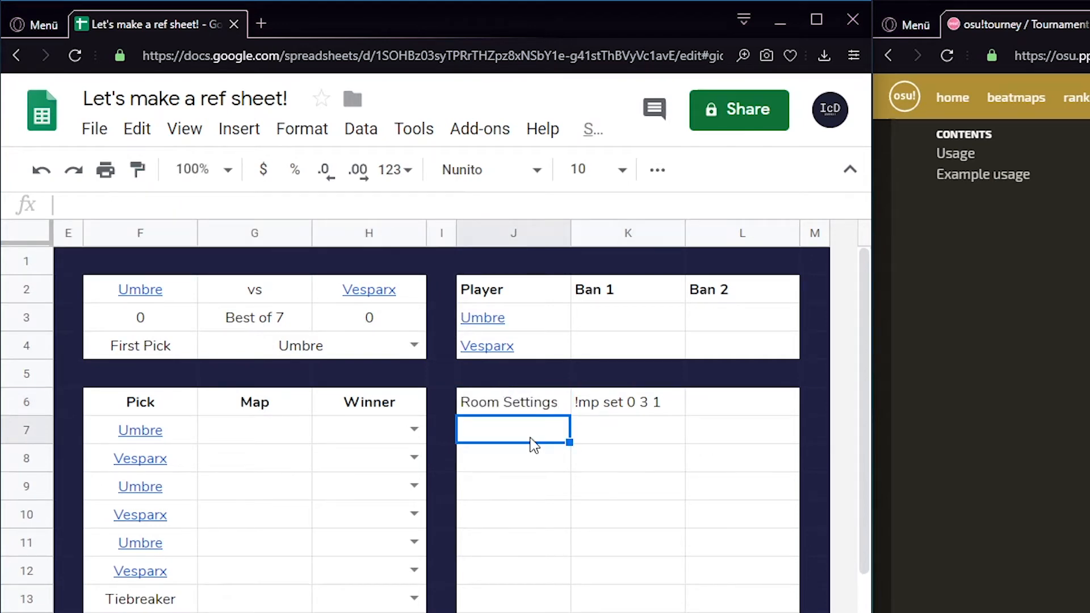
type("Streamers")
key("Tab")
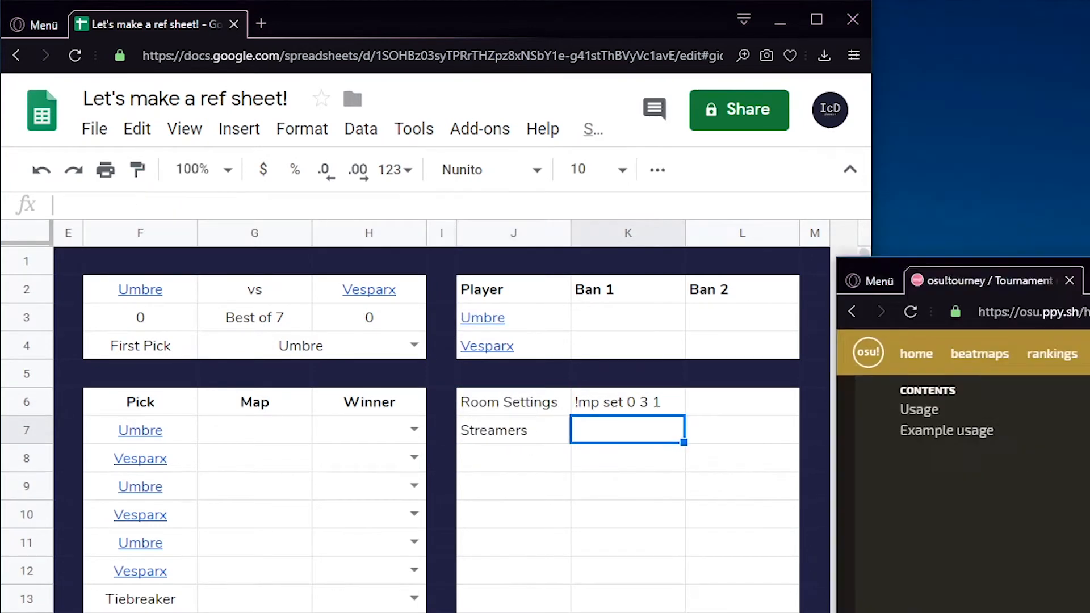
Start the Streamers formula in K7 of the Template sheet with ="!mp addref "&
left_click_drag(693, 20, 749, 1)
key("F11")
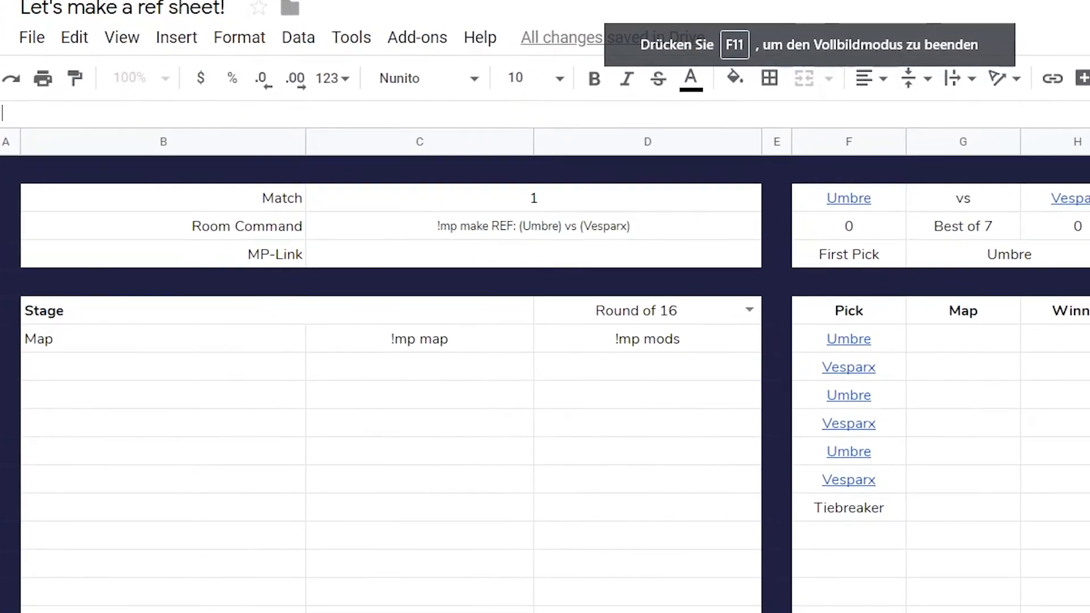
type("=!mp")
key("BackSpace")
key("BackSpace")
key("BackSpace")
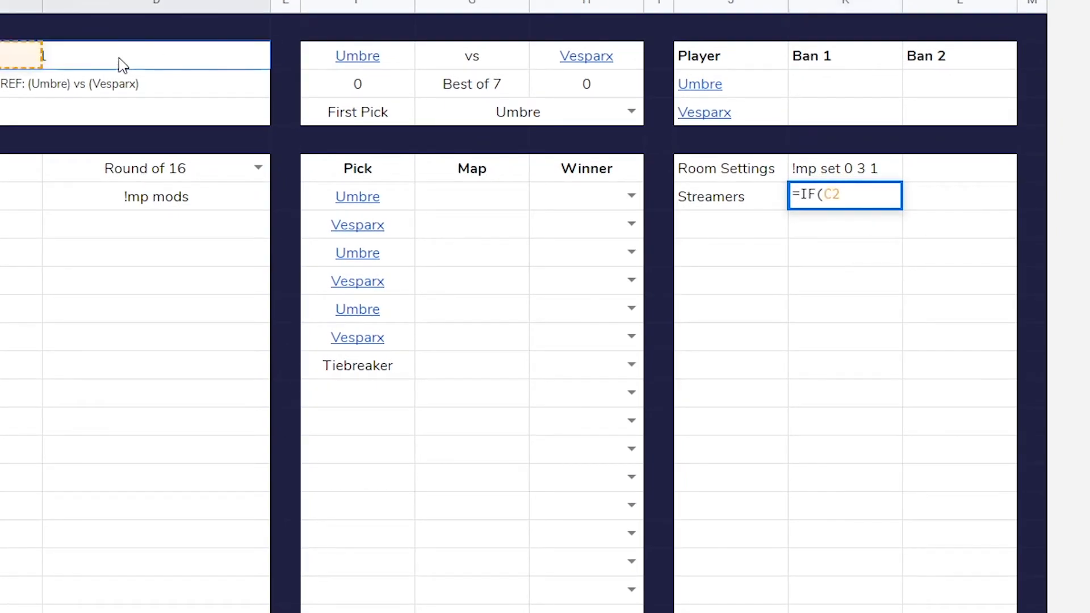
key("BackSpace")
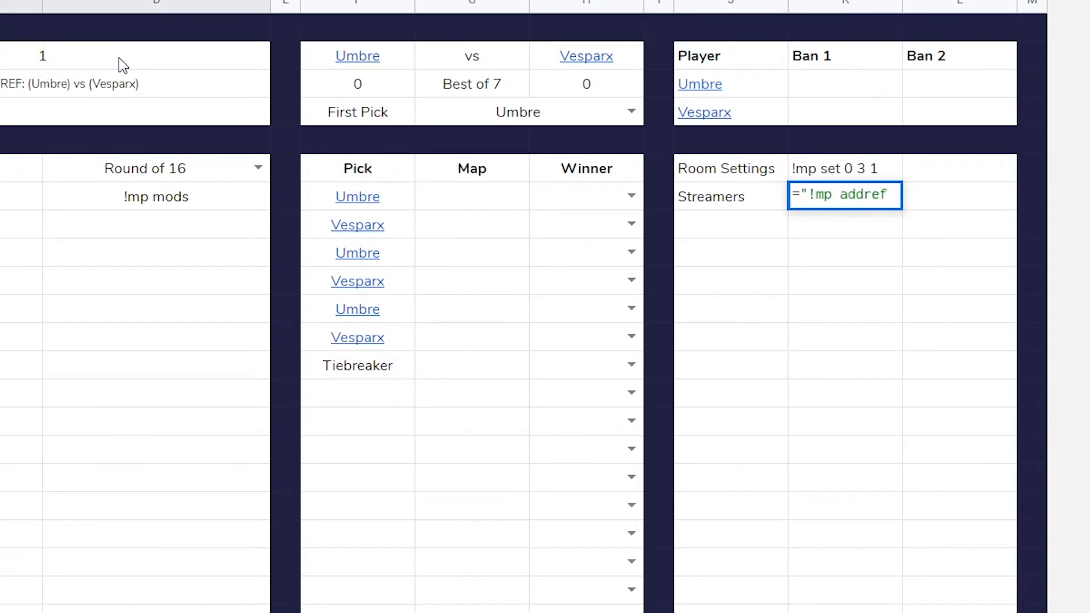
type("\"")
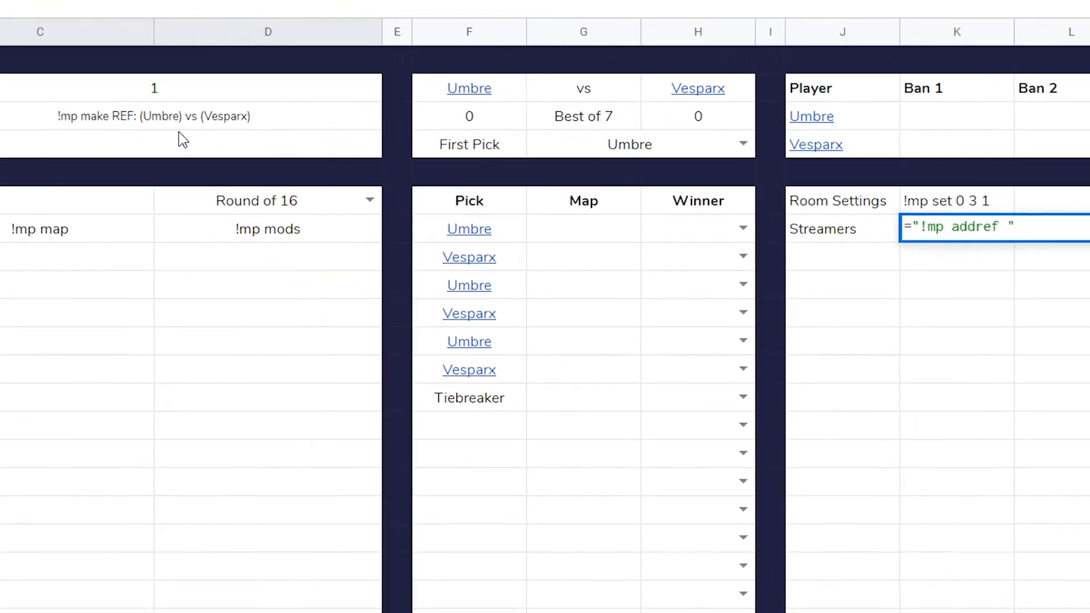
type("&")
left_click(183, 611)
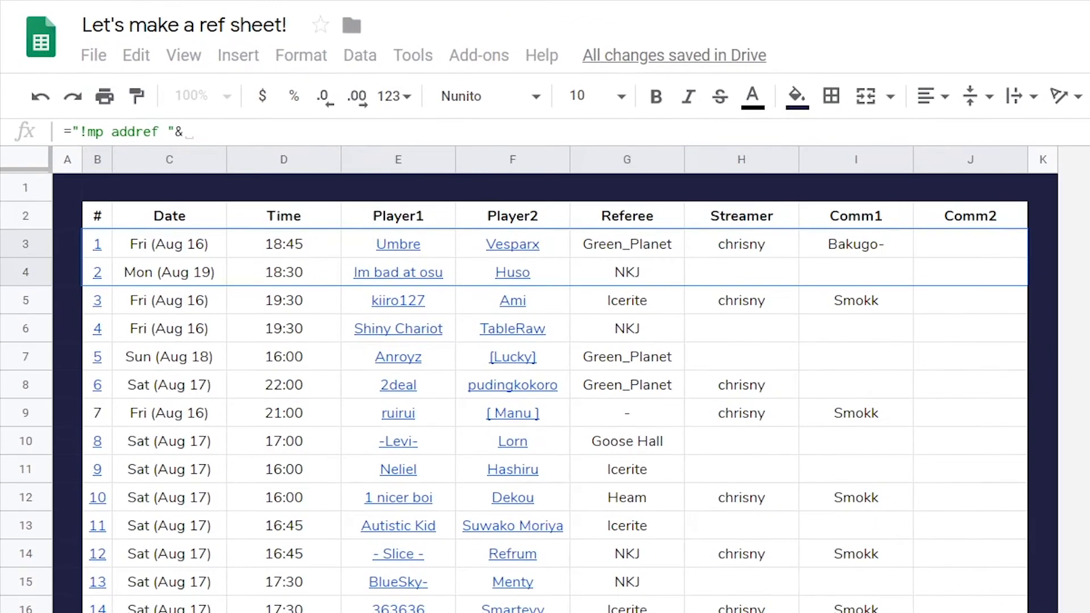
Extend the formula with a VLOOKUP that searches for C2 in the range Schedule!B3:J
type("vlook")
key("Tab")
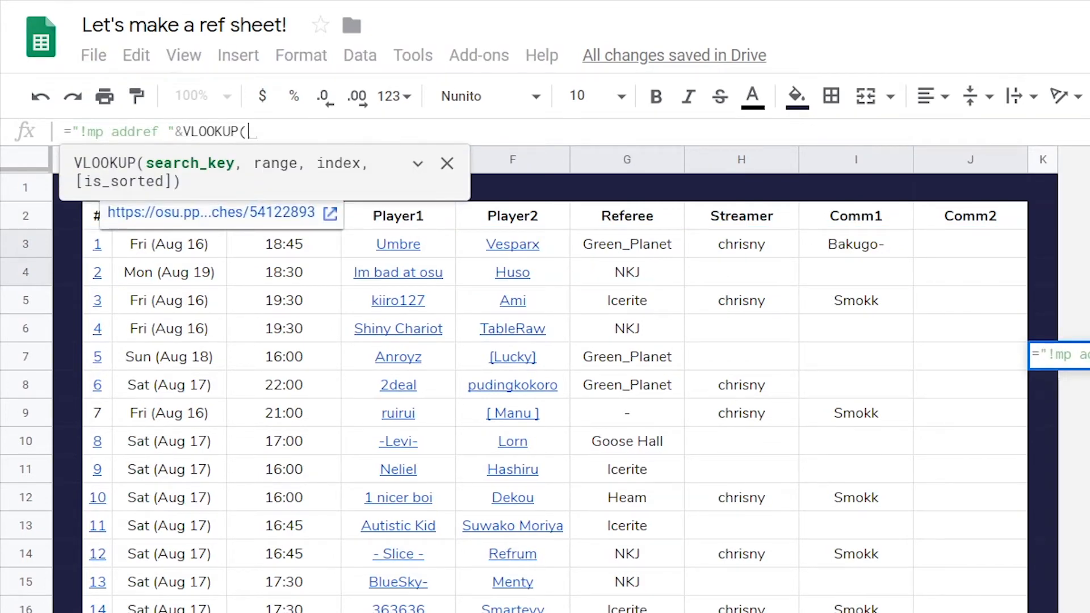
left_click(227, 611)
left_click(533, 217)
type(",")
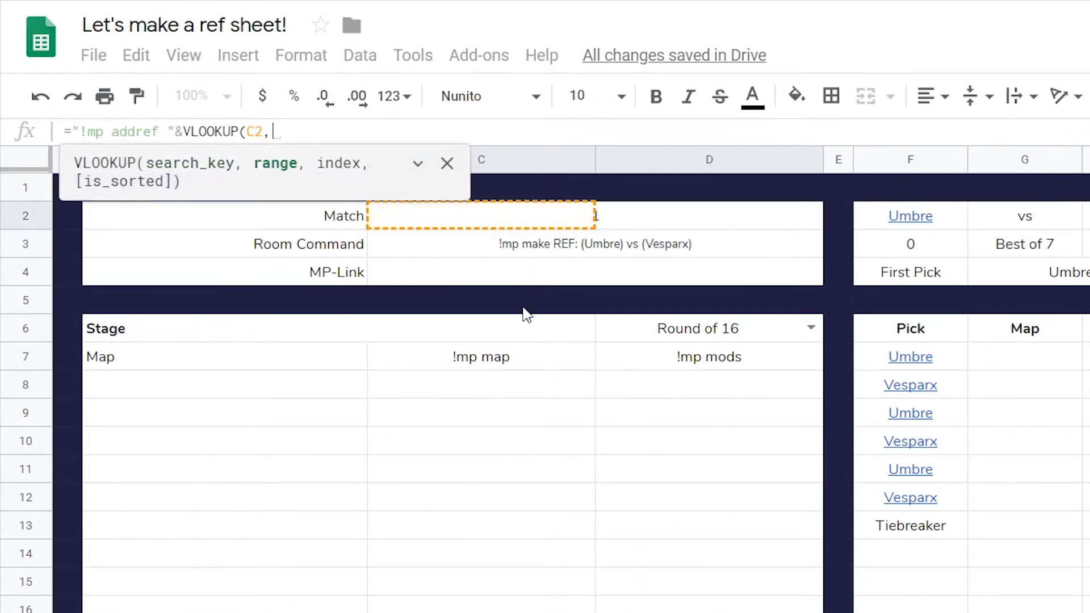
left_click(454, 611)
left_click(537, 612)
left_click_drag(99, 245, 968, 291)
key("BackSpace")
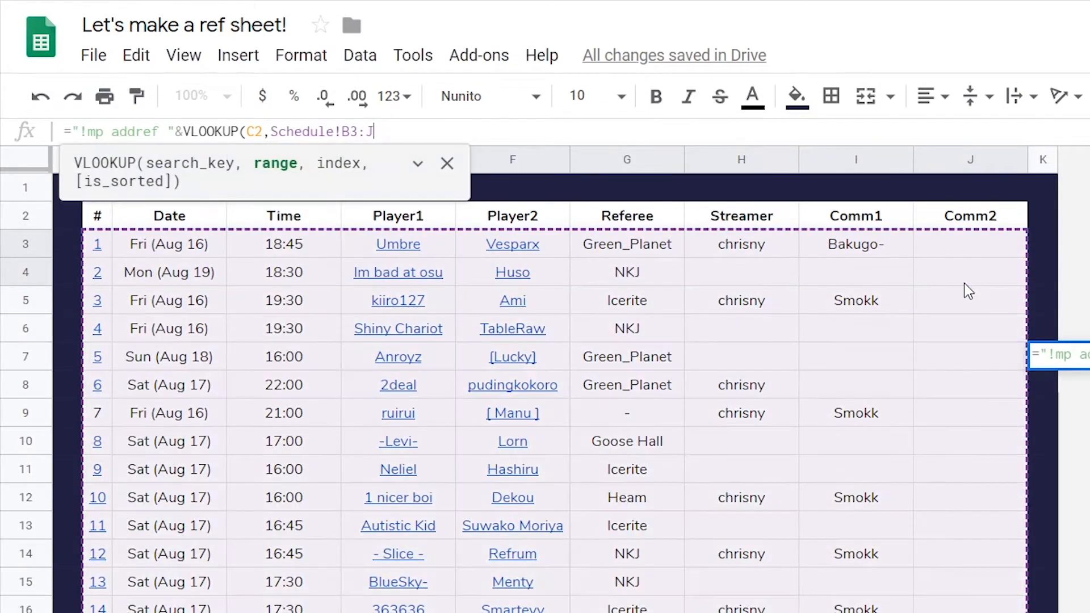
type(",")
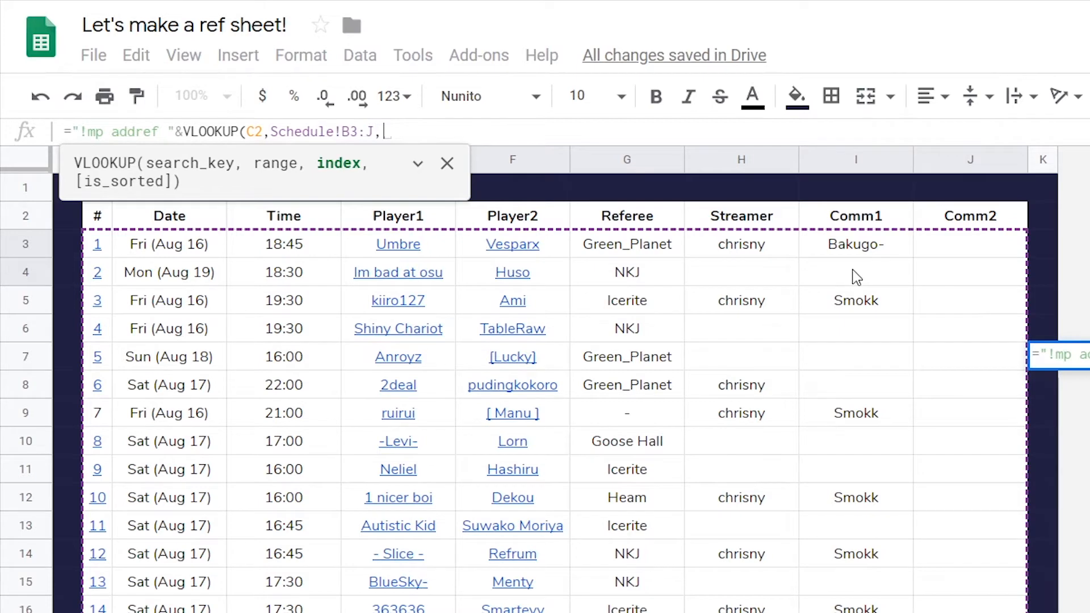
Complete the VLOOKUP with index {7,8} and FALSE as an array formula, and widen columns K and L
type("{7,8")
key("Left")
key("Left")
key("Left")
key("Left")
key("Left")
key("Left")
key("Left")
key("Left")
key("Left")
key("Left")
key("Left")
key("Left")
key("Left")
key("Left")
key("Left")
key("Left")
key("Left")
key("Left")
key("Left")
key("Left")
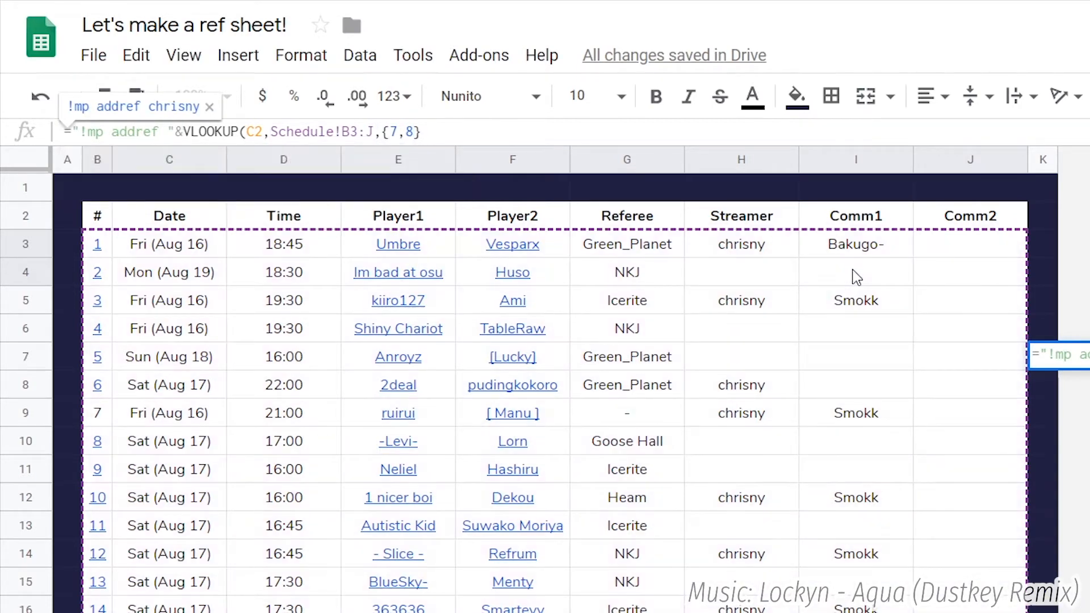
type("ARRA")
key("BackSpace")
key("BackSpace")
key("BackSpace")
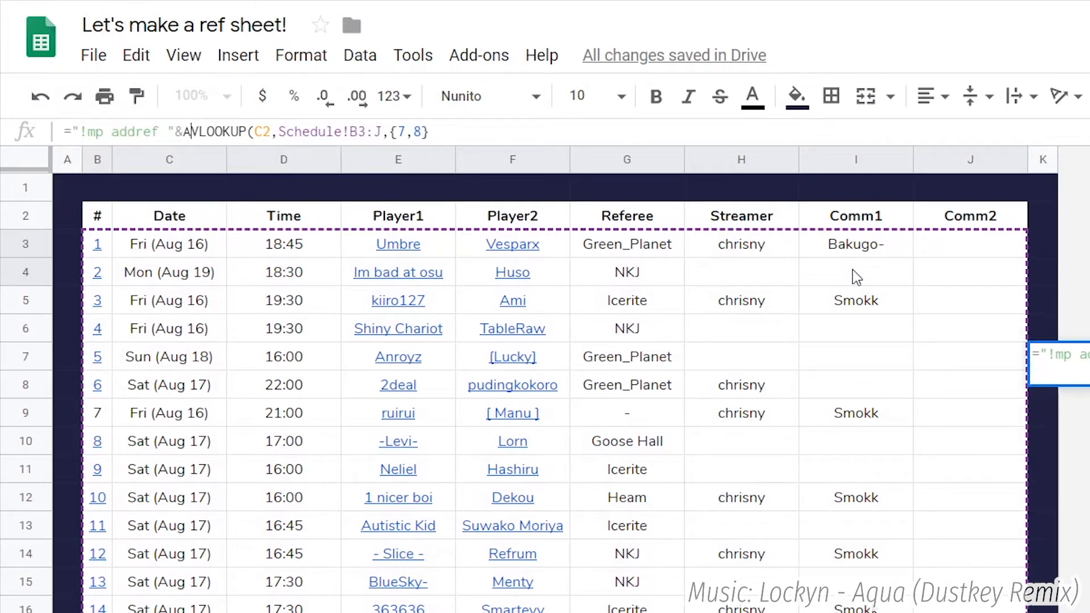
key("BackSpace")
key("End")
type(",FAL")
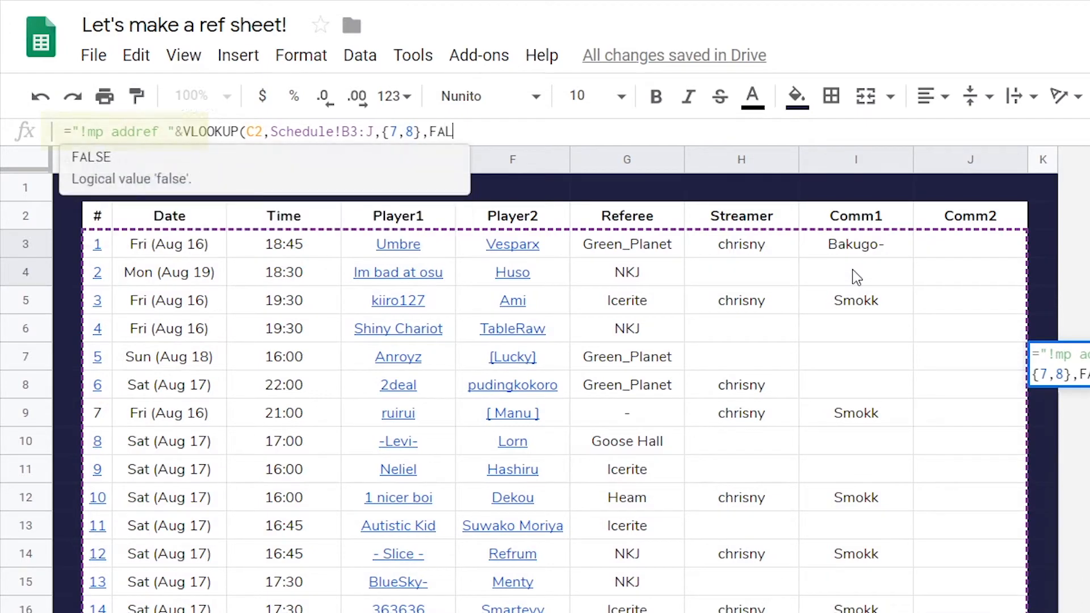
type("SE)")
key("ctrl+shift+Return")
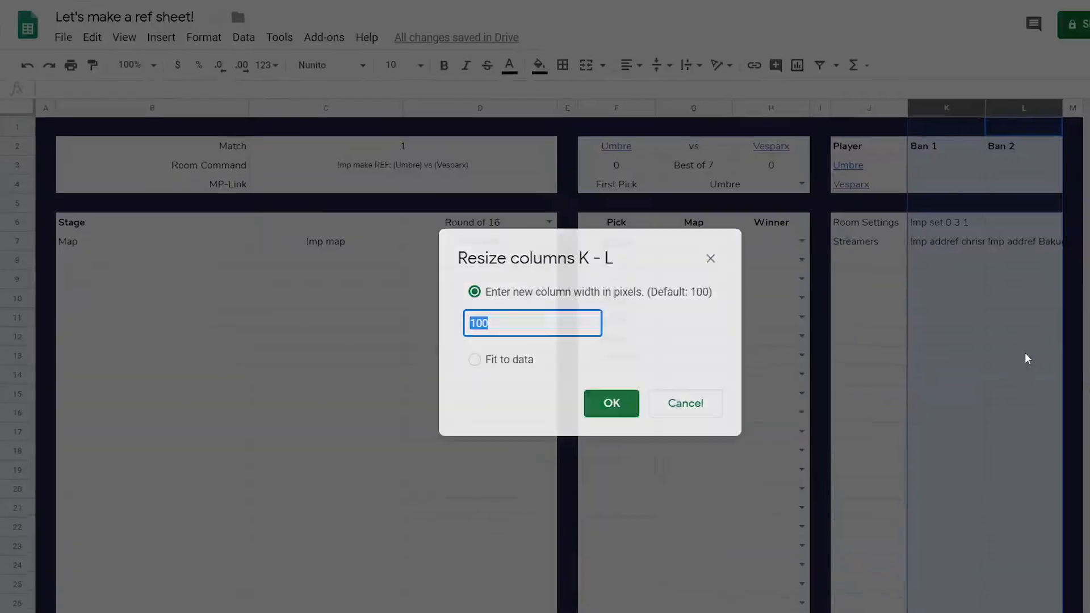
key("Return")
Wrap K7's array formula content in IF(VLOOKUP(C2,Schedule!B3:J,{7,8},FALSE)="","",…) so empty streamer entries give a blank
left_click(901, 223)
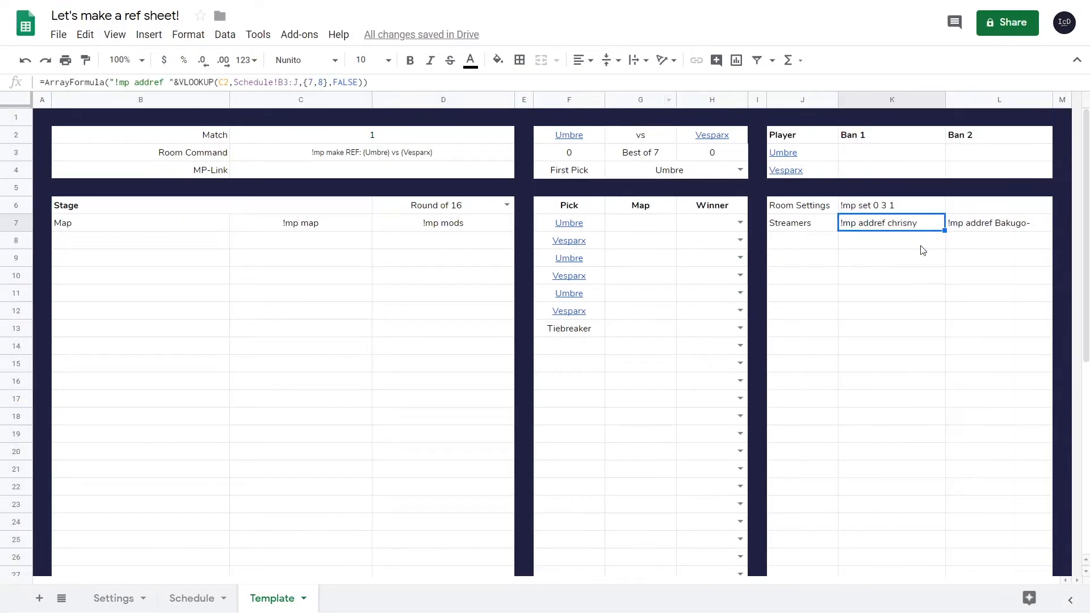
left_click(112, 82)
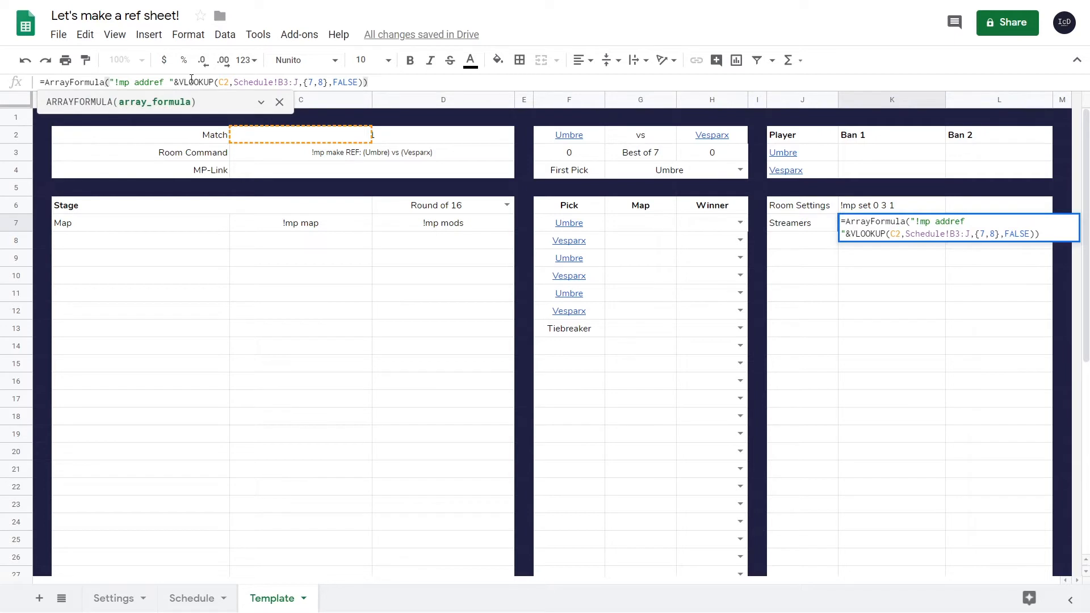
left_click_drag(207, 82, 366, 82)
key("ctrl+c")
left_click(108, 82)
type("IF(")
key("ctrl+v")
type("=\"\",\"\",")
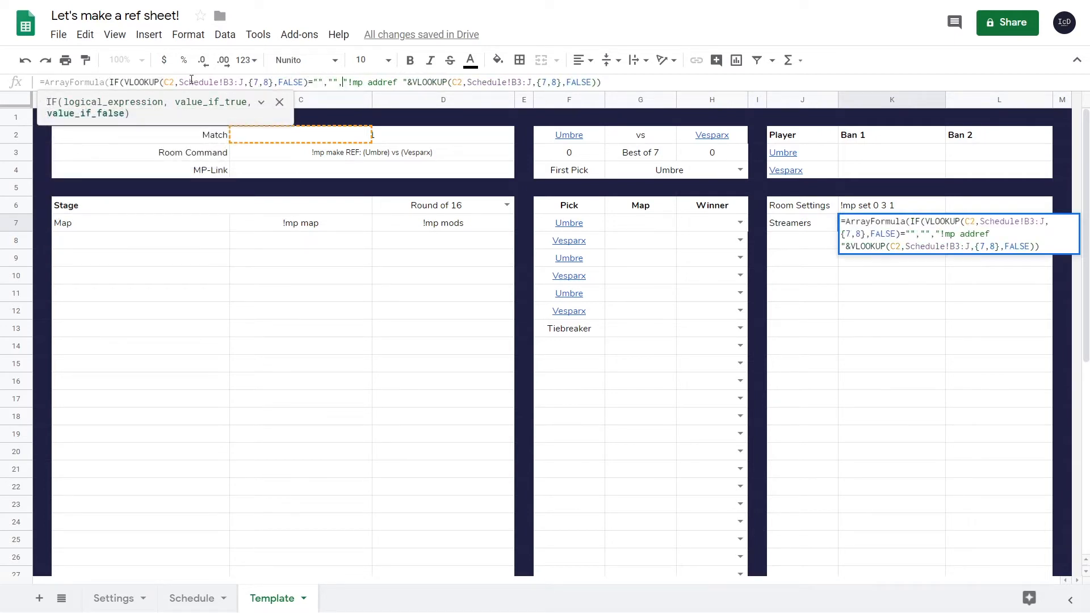
key("Return")
Examine the Streamer and Comm1 cells of match 2 on the Schedule sheet, then return to the Template sheet
left_click(190, 599)
left_click(122, 600)
left_click(191, 599)
mouse_move(477, 174)
left_mouse_down()
mouse_move(552, 153)
mouse_move(479, 155)
left_mouse_up()
left_click(466, 155)
left_click_drag(475, 171, 539, 173)
left_click(275, 599)
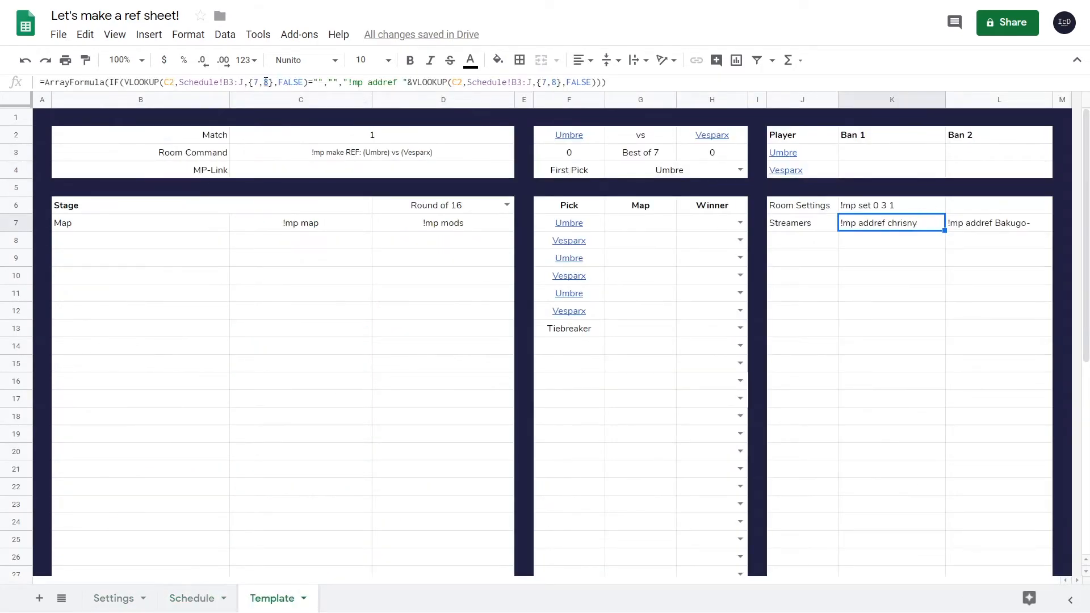
Set the match number in C2 to 2 to test the streamer commands in K7:L7
left_click(352, 136)
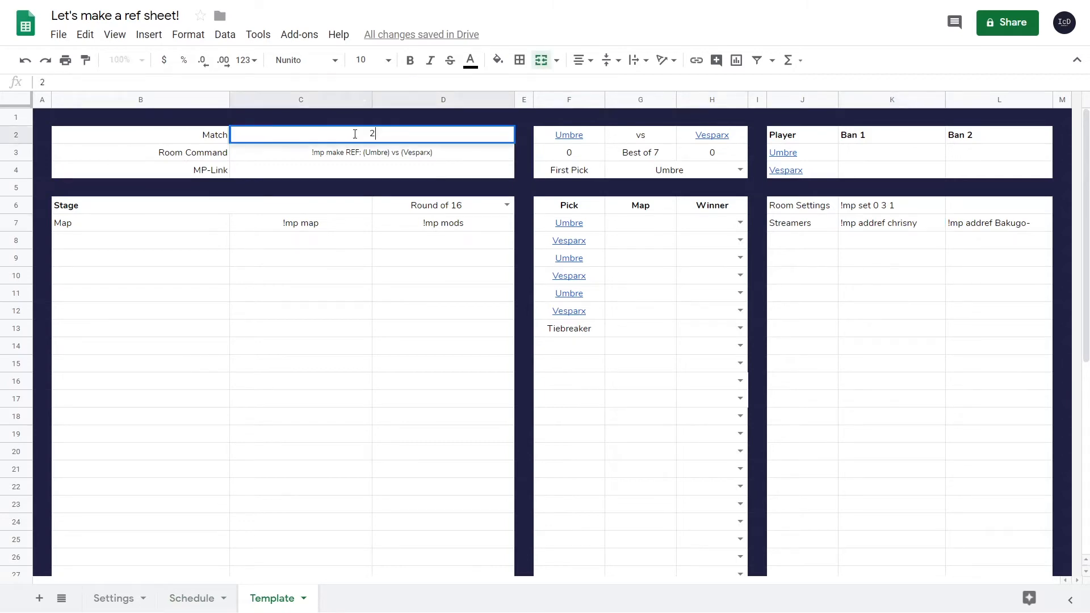
type("2")
key("Return")
left_click(352, 136)
left_click_drag(884, 230, 964, 226)
left_click(834, 286)
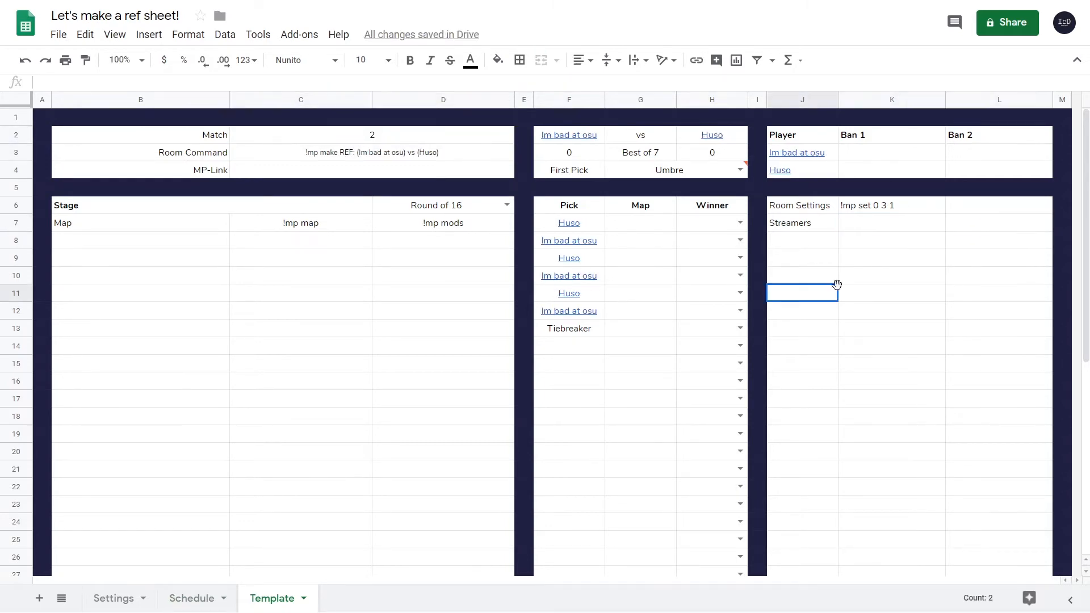
Label J8 "Invite" and enter =ArrayFormula(IF({F2,H2}="","","!mp invite "&{F2,H2})) in K8
type("Invi")
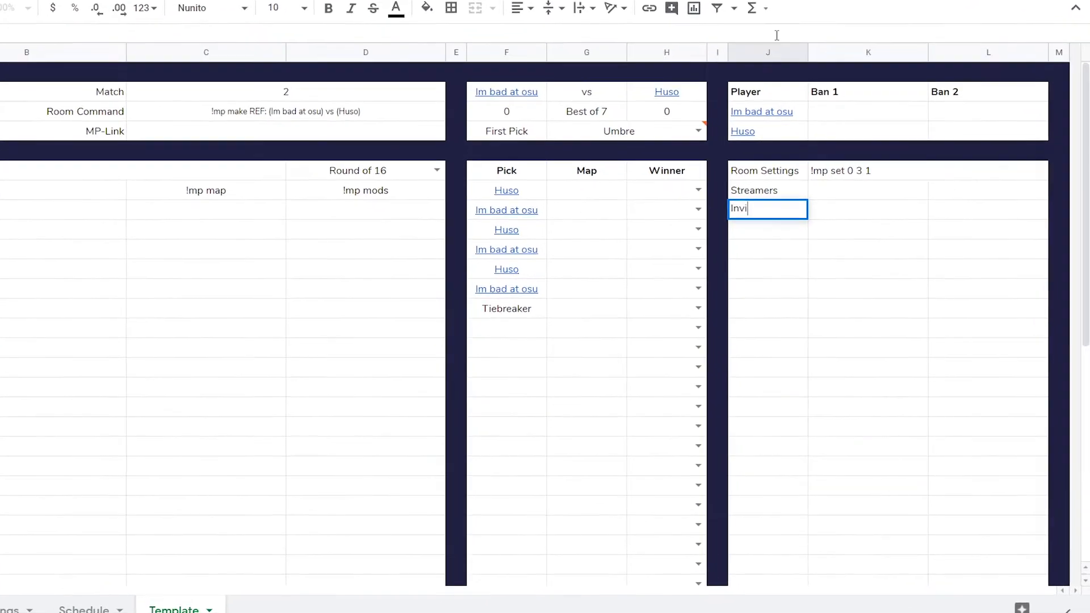
type("te")
key("Tab")
type("=if")
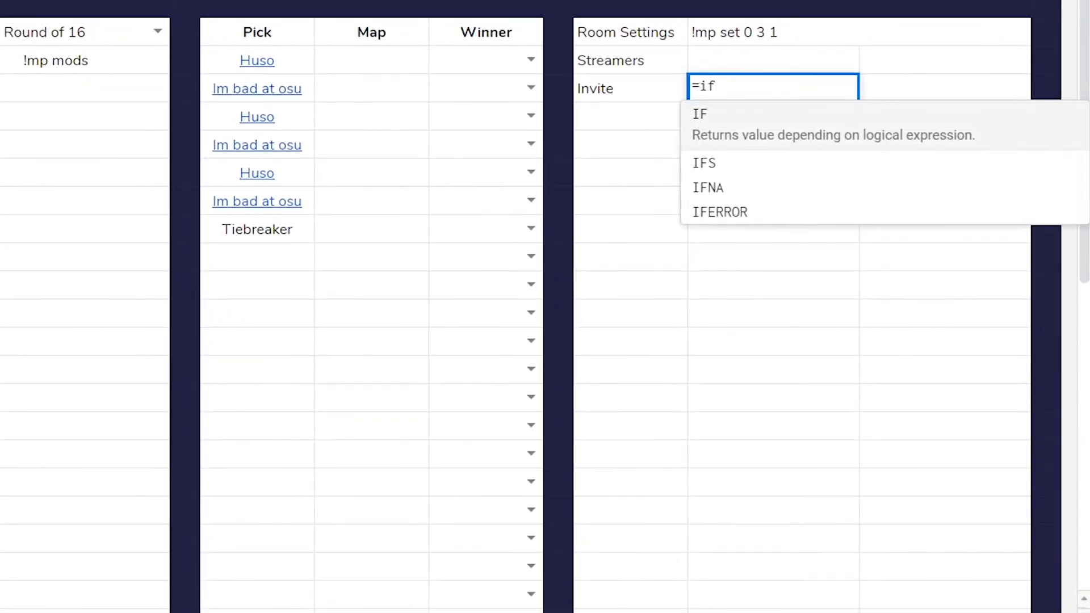
key("BackSpace")
key("Tab")
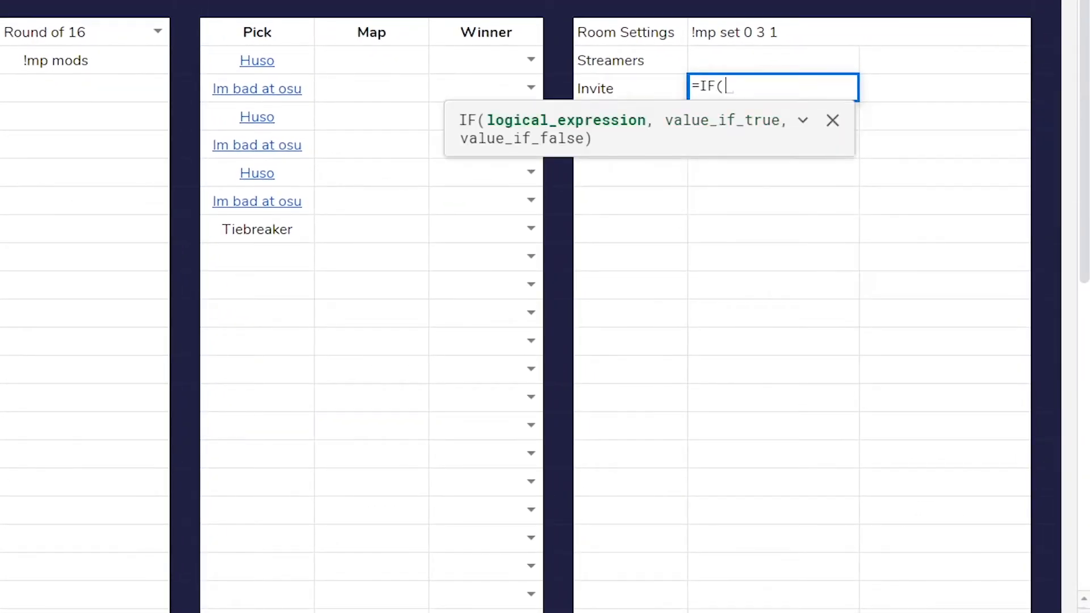
type("{F2,H2}=\"\",\"\",")
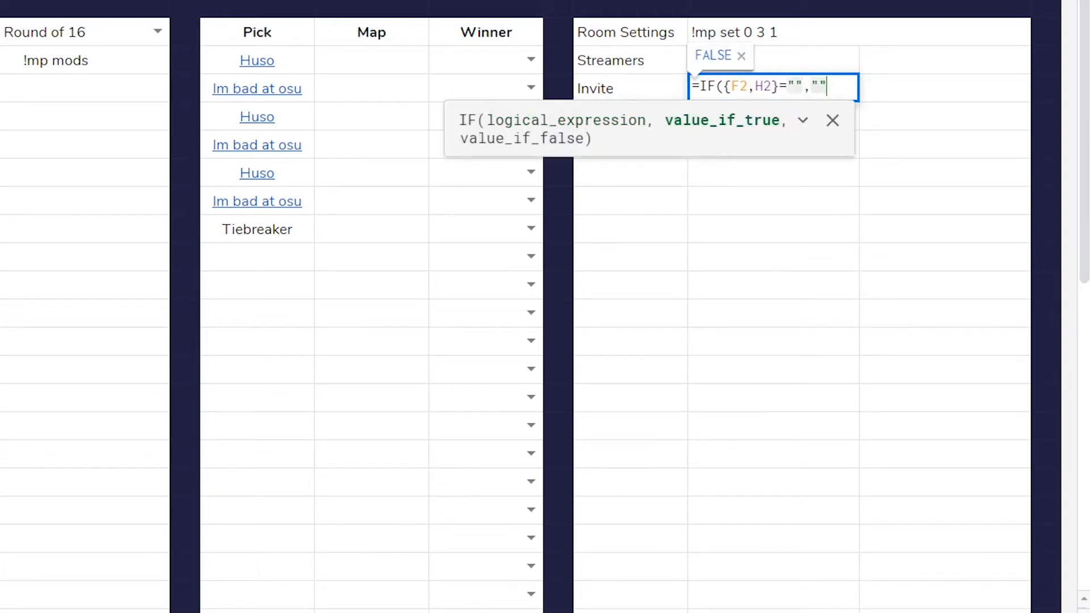
type("\"!mp invite \"&{F2,H2})")
key("ctrl+shift+Return")
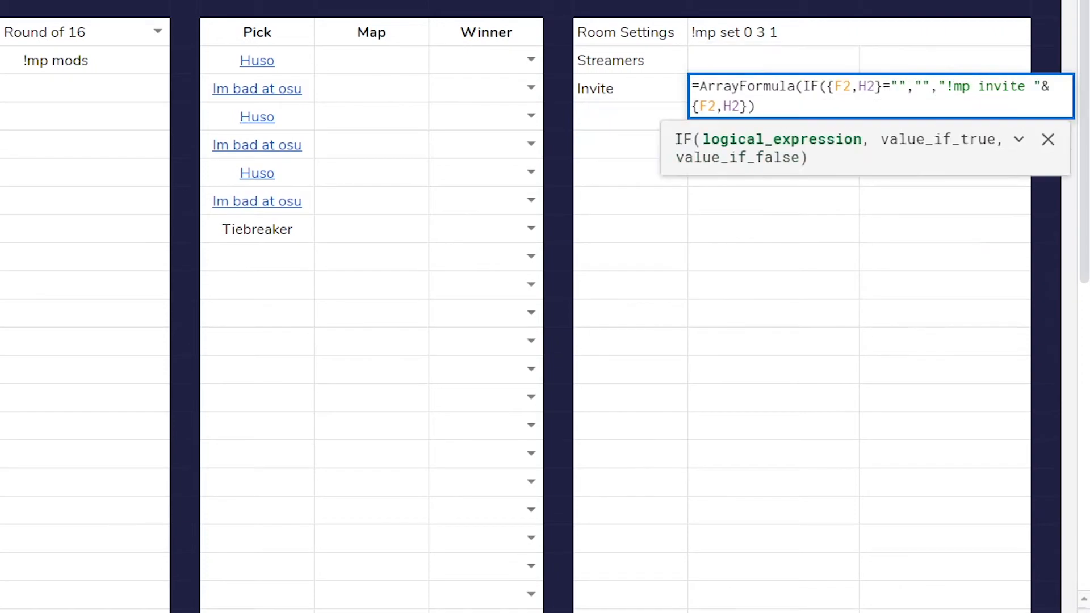
key("Return")
Make the column J labels from Room Settings downward bold
key("Up")
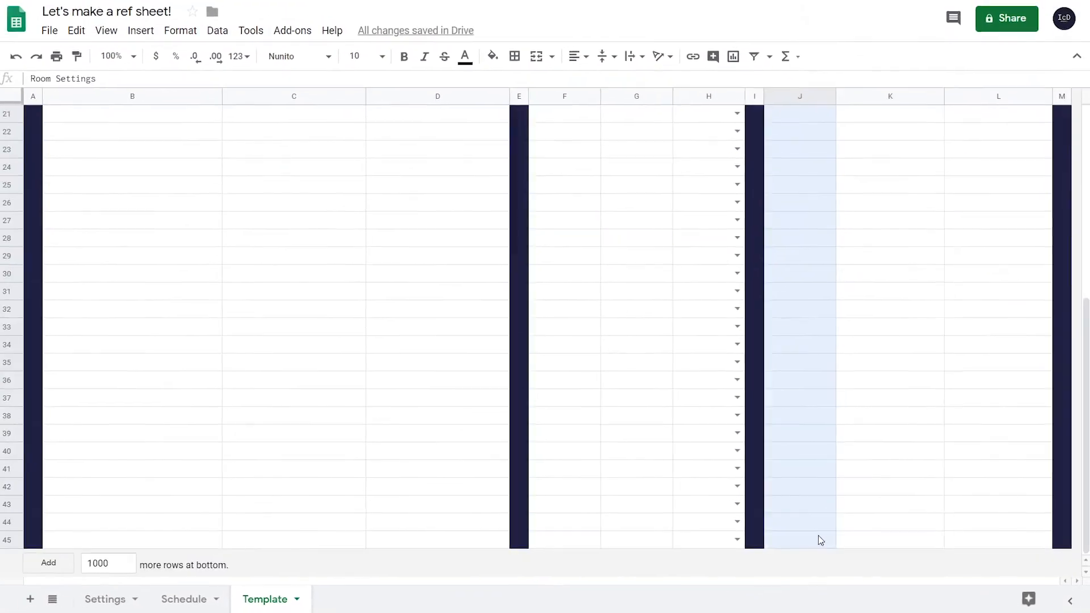
scroll(820, 537, "up", 10)
left_click(908, 311)
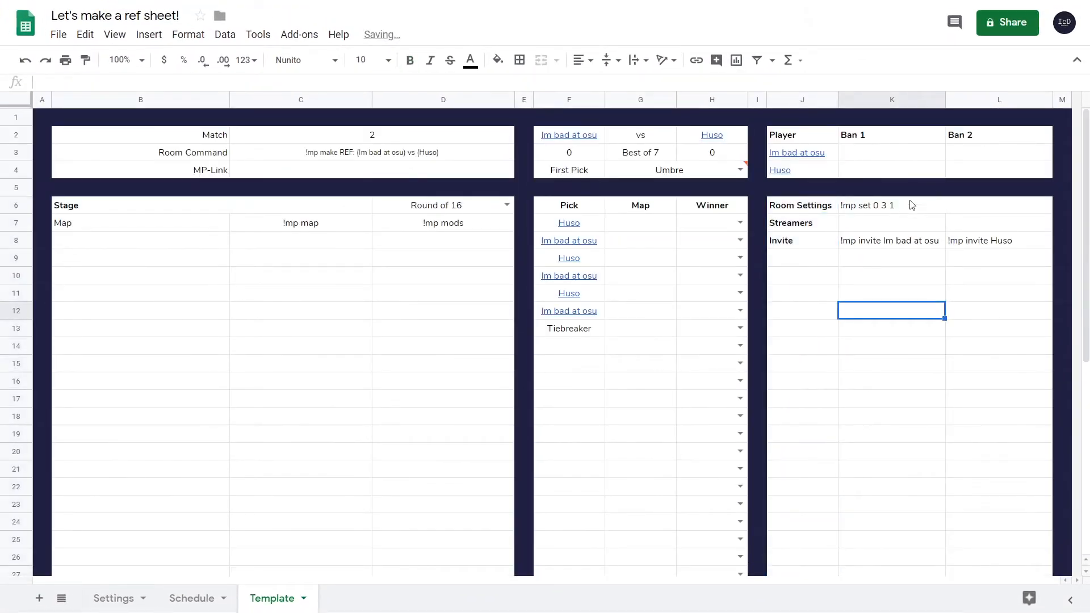
left_click(920, 241)
left_click(965, 242)
Enter the label "WBD" in J9 and the text "Enter WBD here:" in K9
left_click(773, 259)
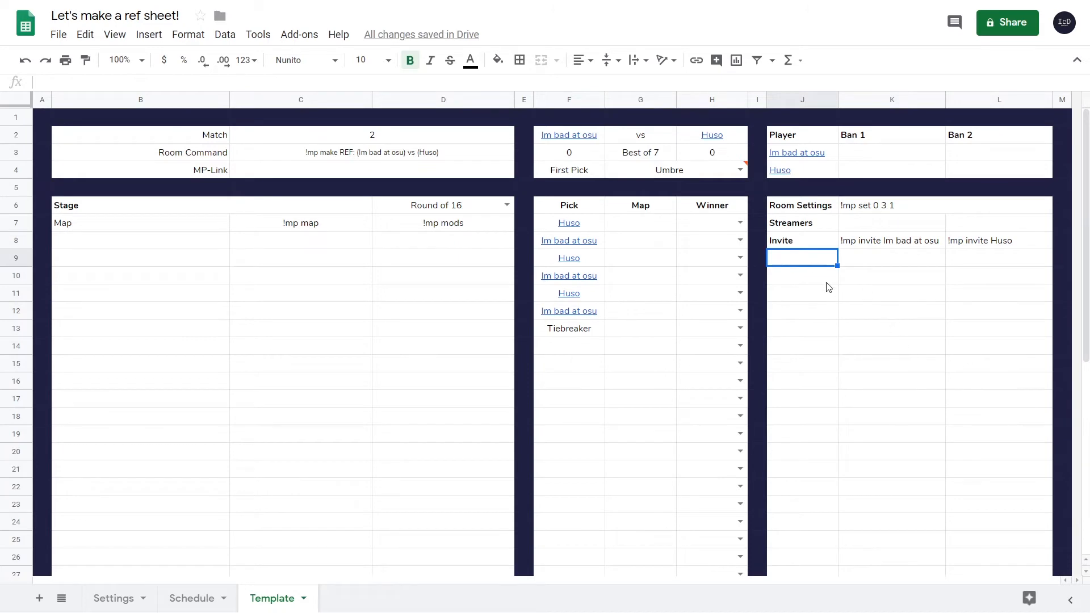
type("WBD")
key("Tab")
type("Enter WBD here")
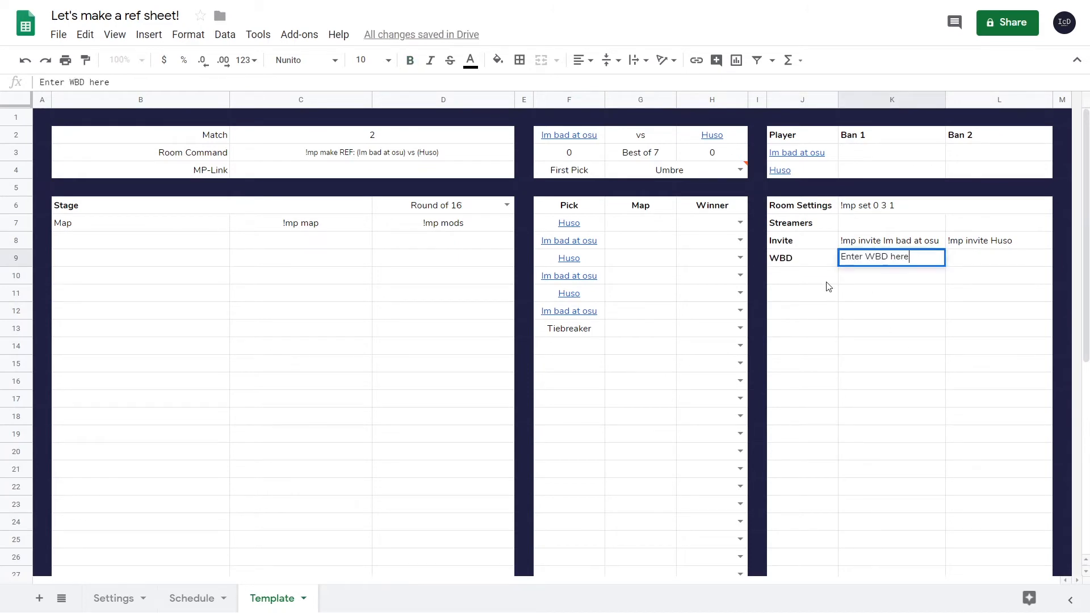
type(":")
key("Tab")
Add a dropdown data validation to L9 that lists the player names from the range J3:J4
right_click(995, 264)
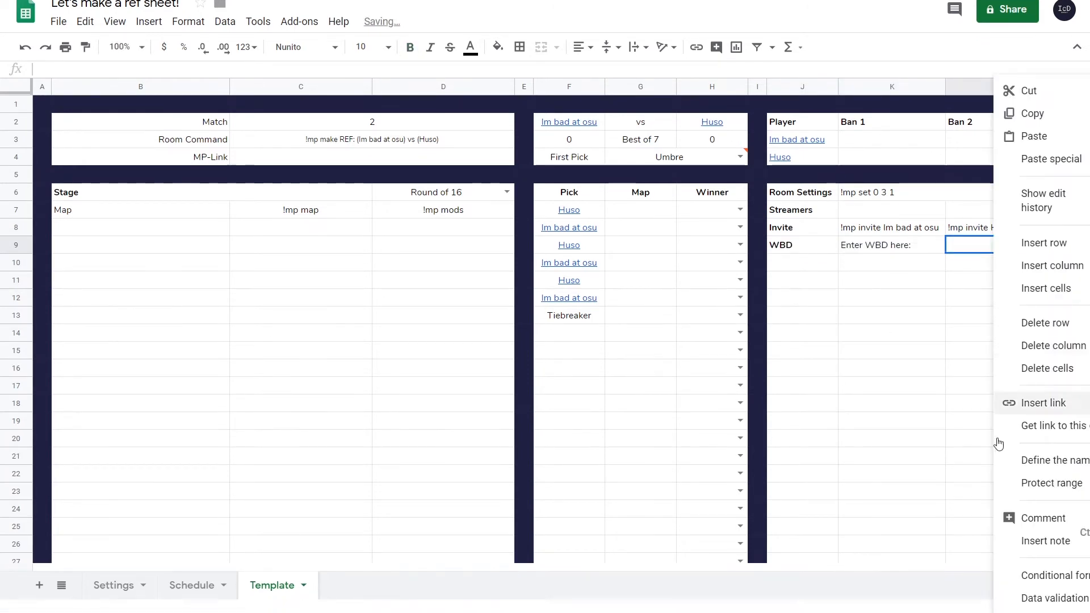
left_click(1071, 594)
left_click(630, 290)
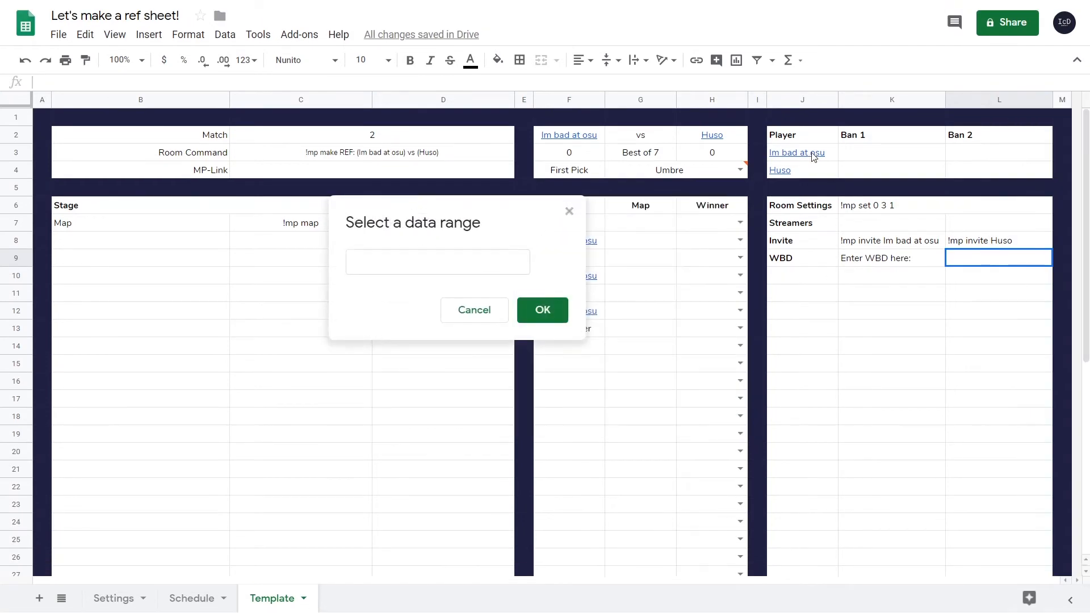
left_click_drag(802, 152, 802, 170)
key("Return")
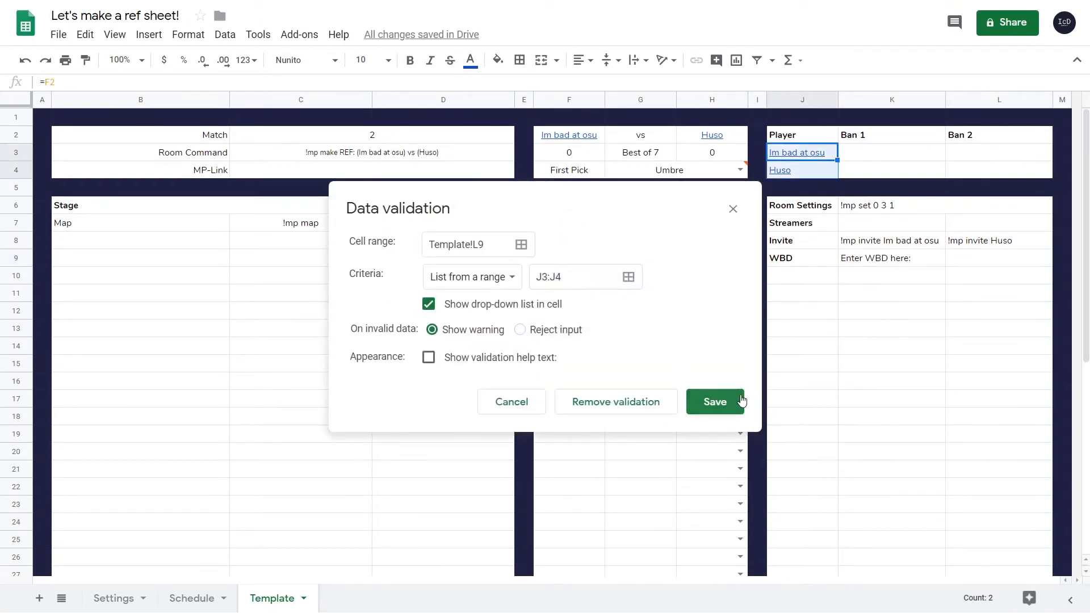
left_click(717, 401)
Try the WBD dropdown in L9 by selecting each of the two players
left_click(1038, 259)
left_click(1029, 293)
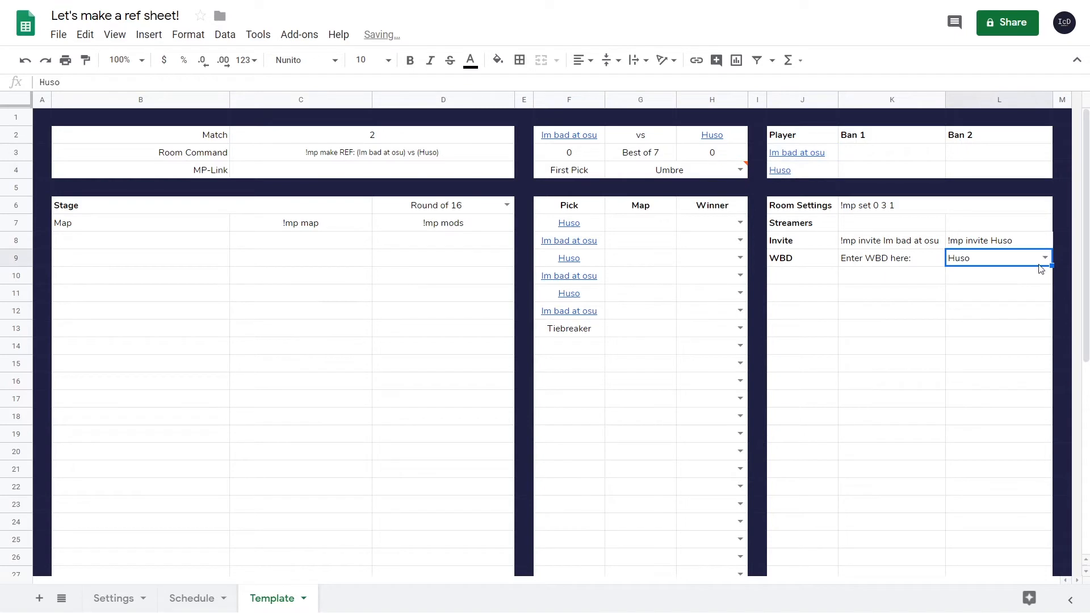
left_click(1045, 258)
left_click(1025, 279)
left_click(1042, 257)
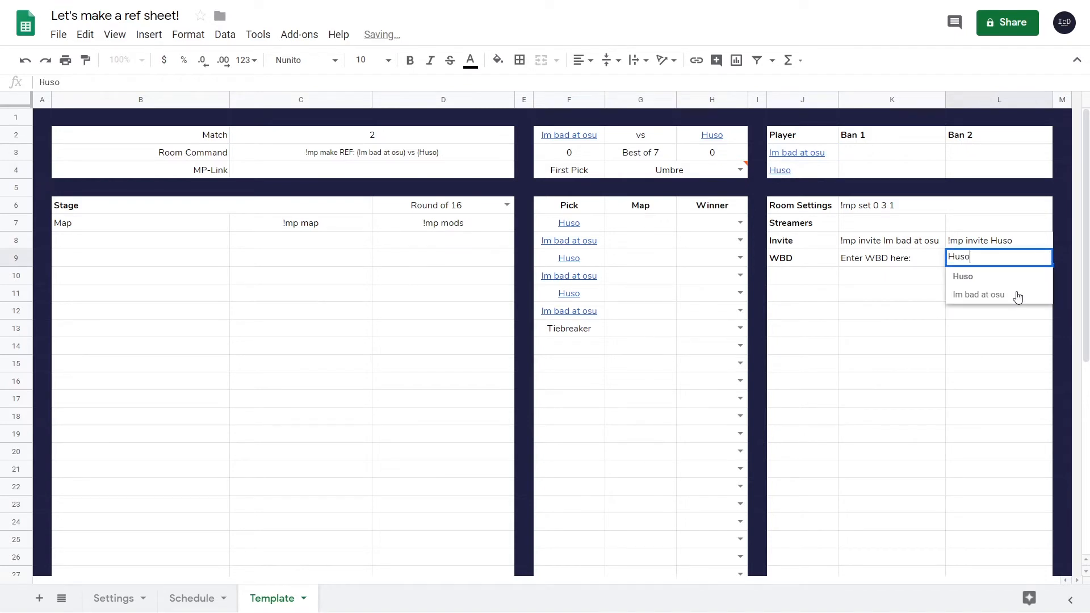
left_click(1017, 294)
Set the match number in C2 to 1 and clear the WBD selection in L9
left_click(501, 136)
type("1")
key("Return")
left_click(1044, 258)
left_click(1022, 273)
key("Delete")
Enter the label "Bans" in J10
key("Down")
key("Left")
key("Left")
type("Bans")
key("Tab")
Merge K10 and L10 and start a formula there joining the text "Bans per player: " to a VLOOKUP
left_click(1022, 272, "shift")
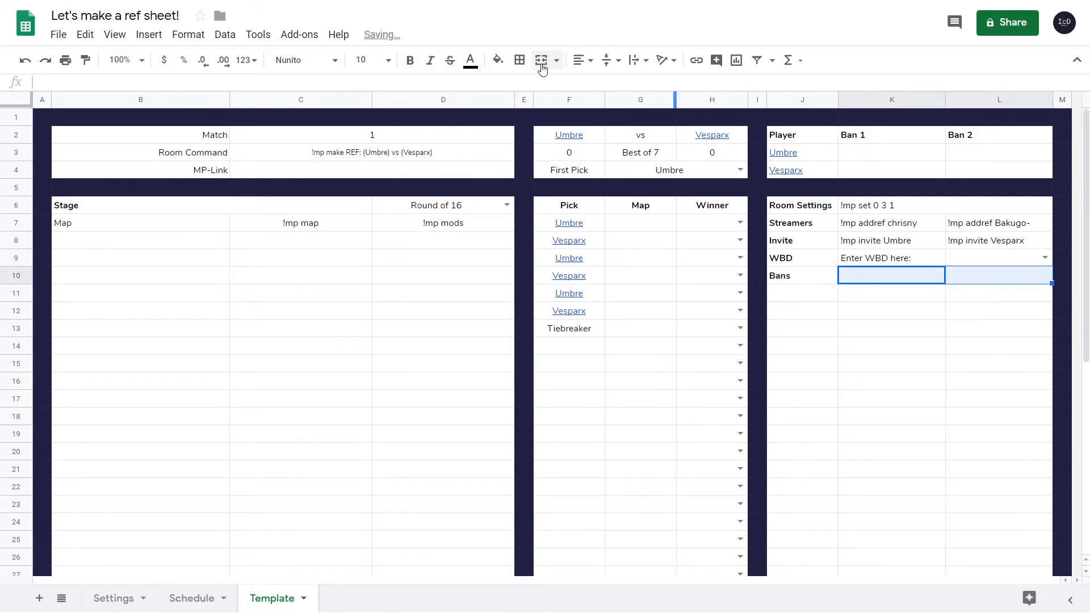
left_click(541, 61)
type("Bans per playe")
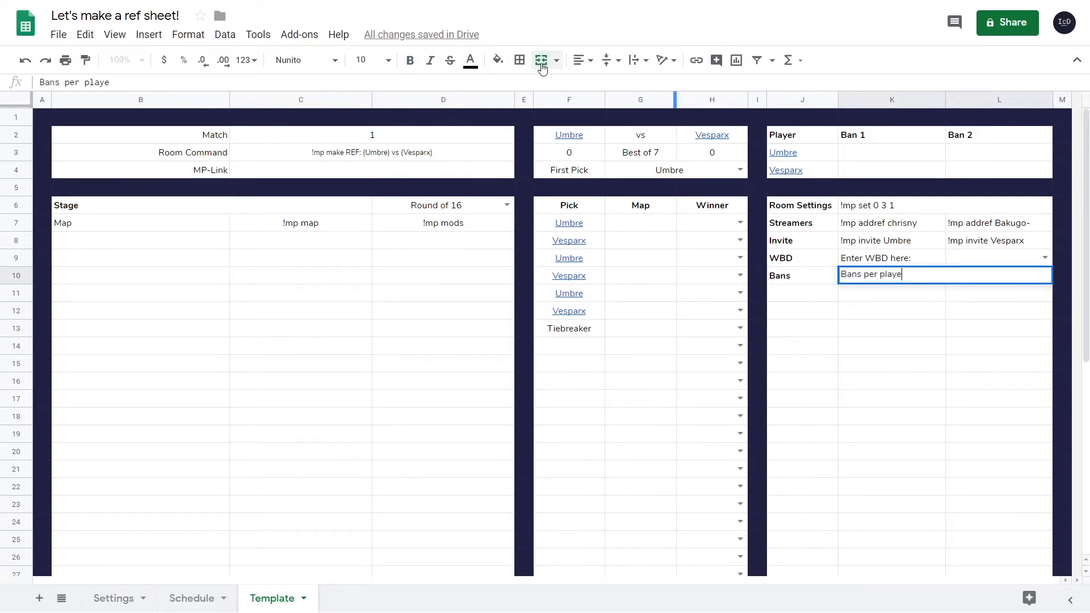
type("\"")
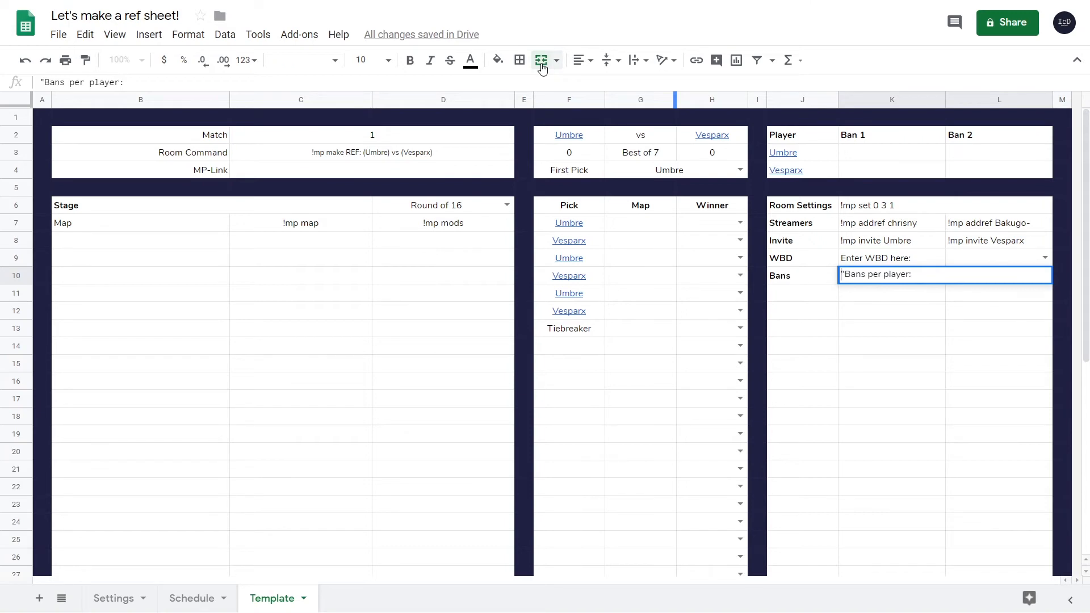
type("=\"&vlookup(")
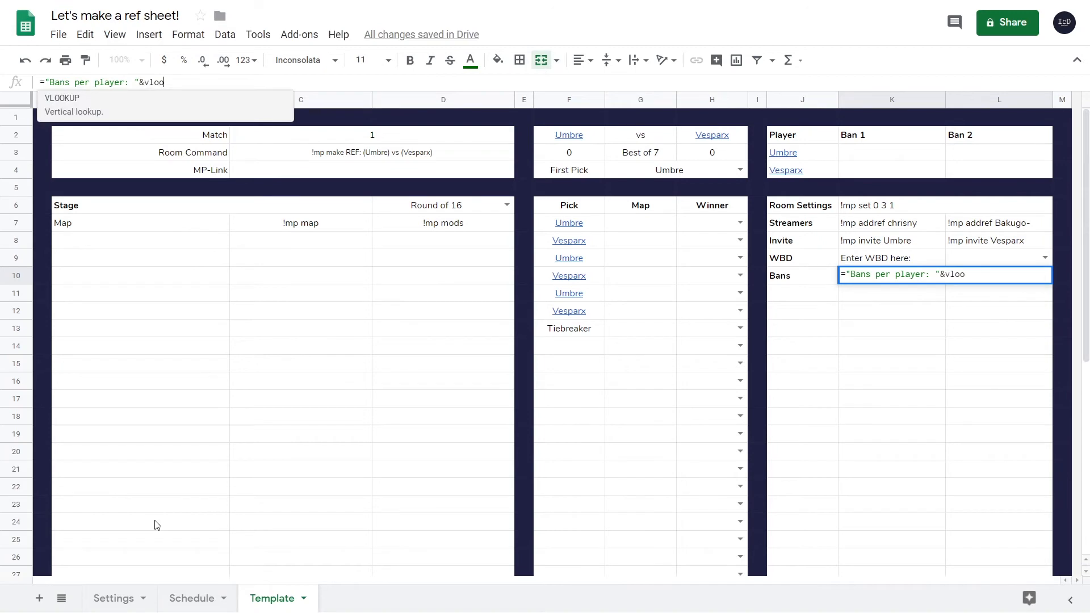
Complete the VLOOKUP to find the stage in D6 within Settings!E3:G7, returning column 2 with FALSE for exact matching
left_click(382, 141)
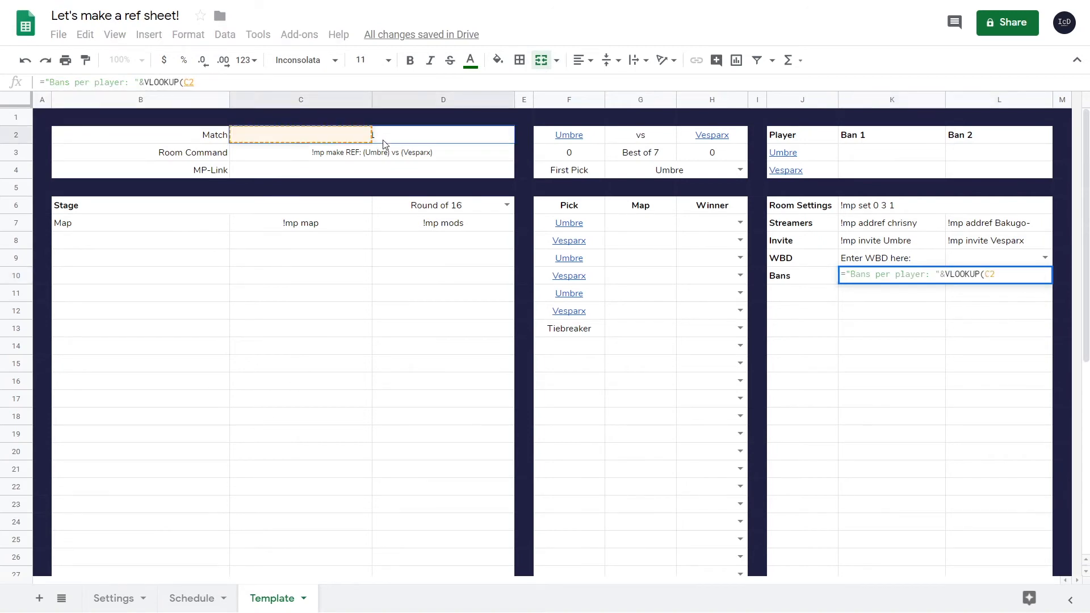
left_click(375, 209)
type(",")
left_click(192, 598)
left_click(112, 603)
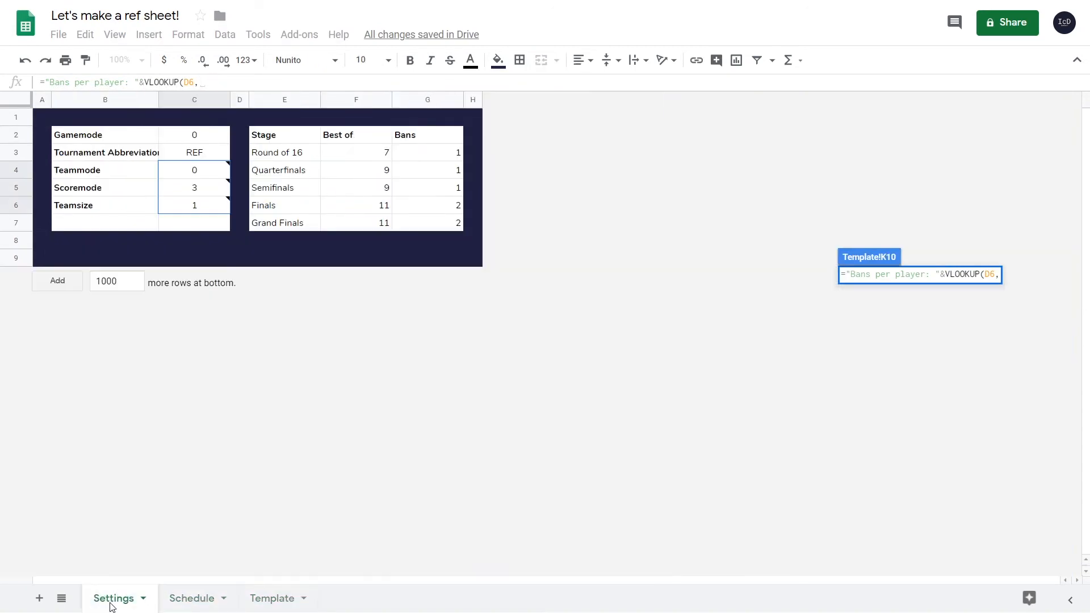
left_click_drag(287, 148, 451, 223)
type(",2,FALSE)")
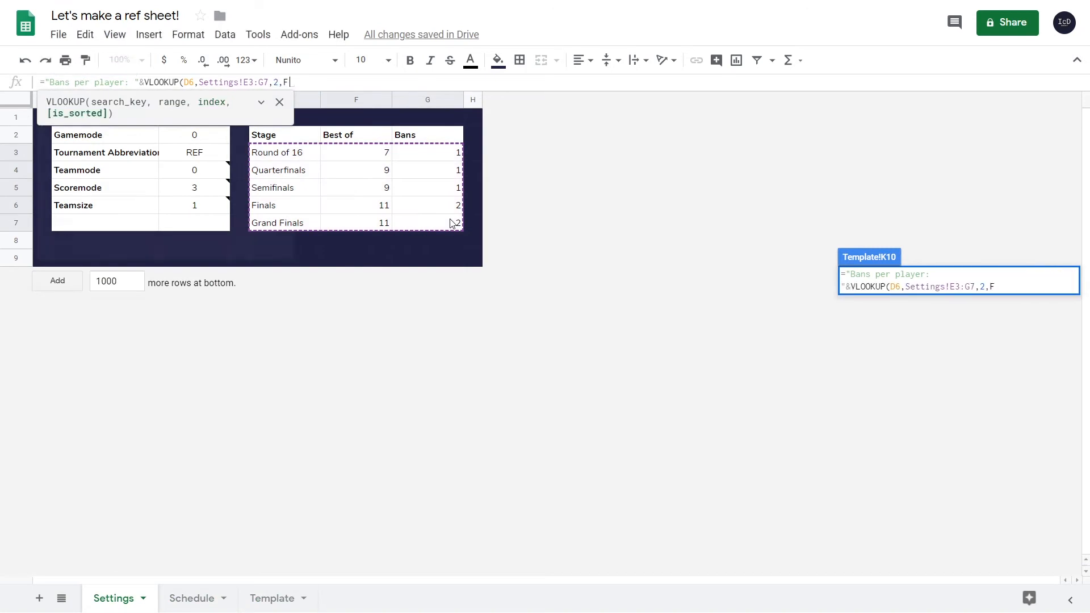
key("shift+Return")
Set the VLOOKUP column index in the K10 bans formula to 3
key("Down")
left_click(275, 83)
key("BackSpace")
type("3")
key("Return")
key("Up")
Center the contents of columns K and L horizontally from row 6 down
left_click(902, 212)
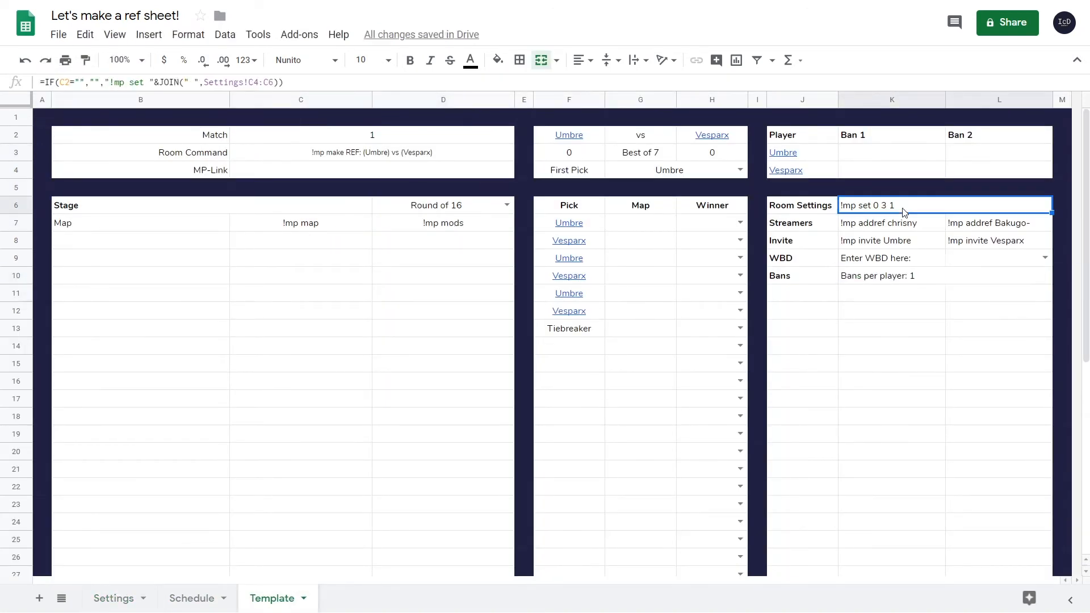
key("ctrl+shift+Right")
key("ctrl+shift+Down")
key("ctrl+shift+Down")
left_click(581, 60)
left_click(592, 83)
scroll(817, 287, "up", 6)
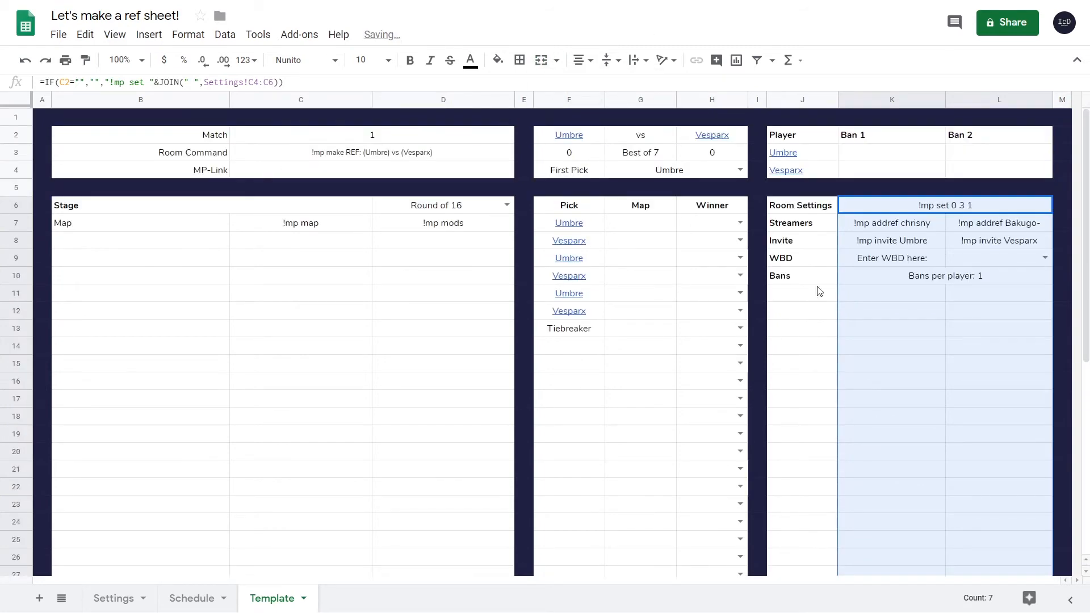
Enter the bold label "Current Score" in J11
left_click(820, 299)
key("ctrl+b")
type("Current S")
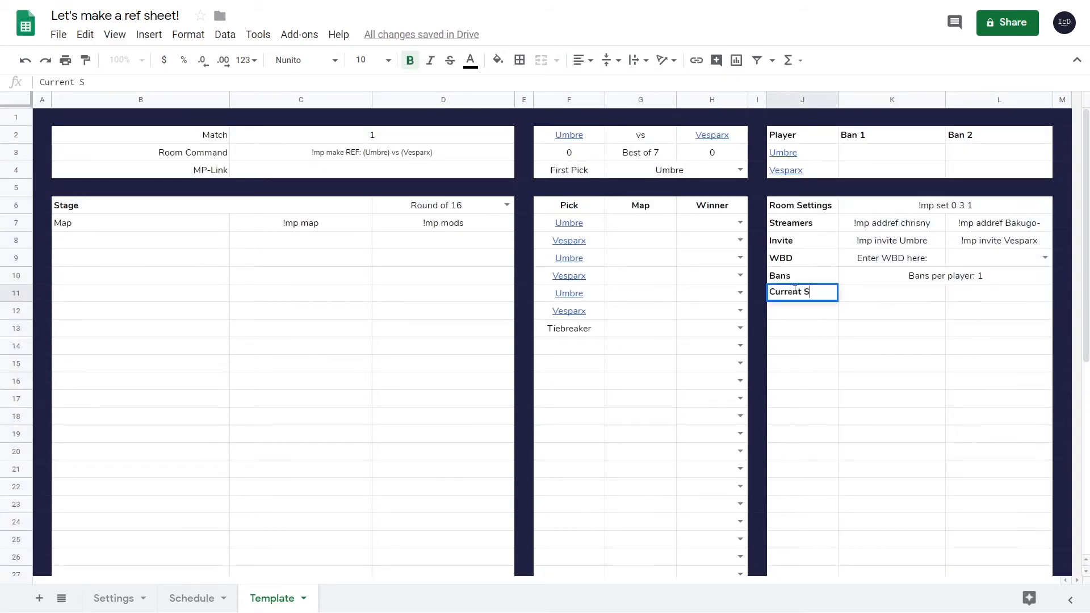
type("core")
key("Tab")
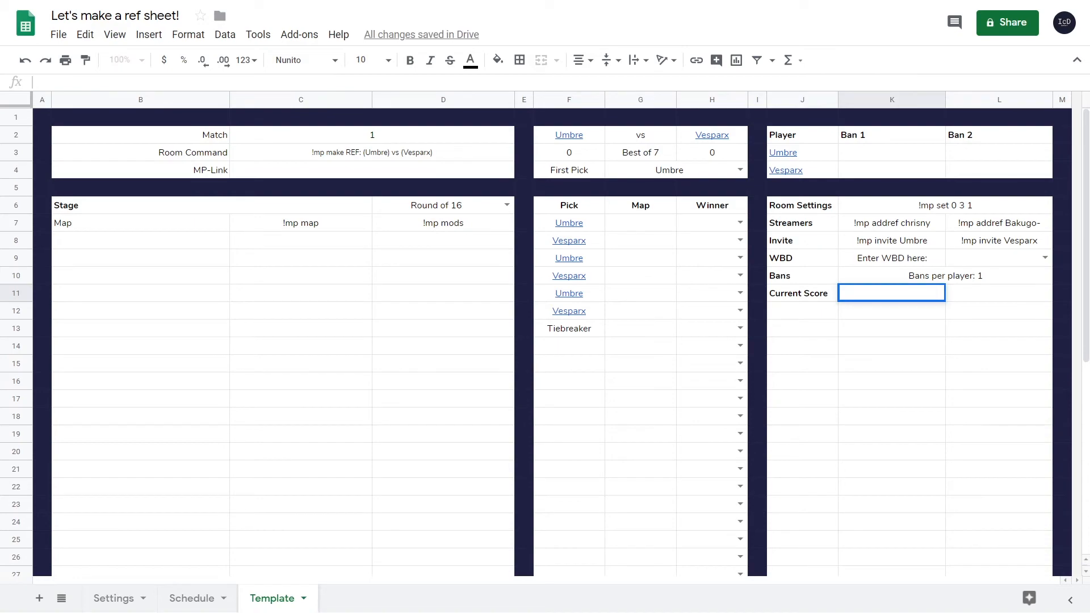
Draft a K11 formula with the placeholder text "P1 | S1 : S2 | P2 // Status"
type("=\"\"")
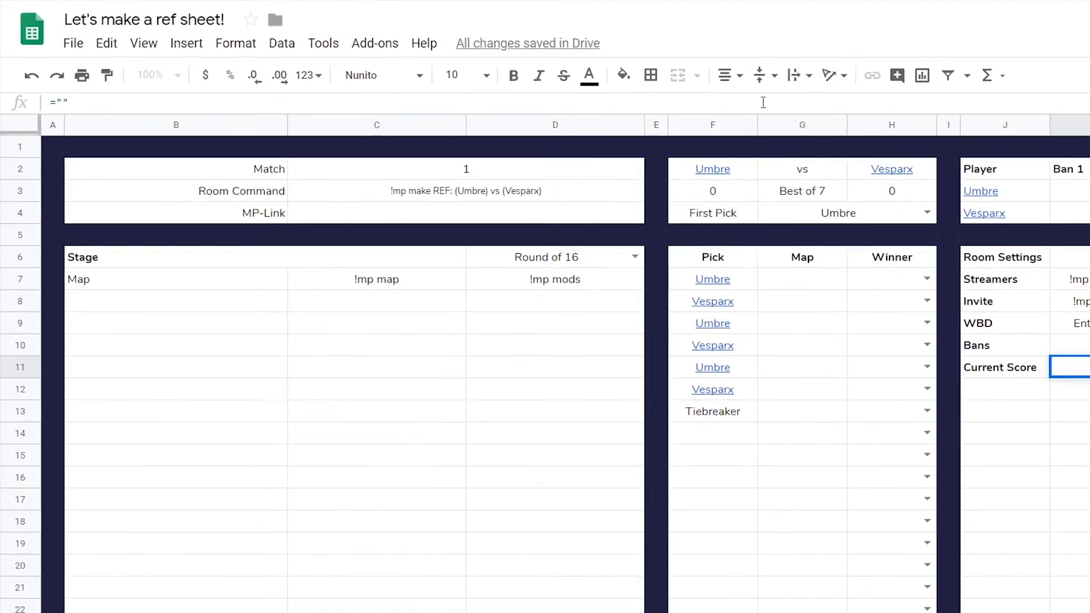
type("Player")
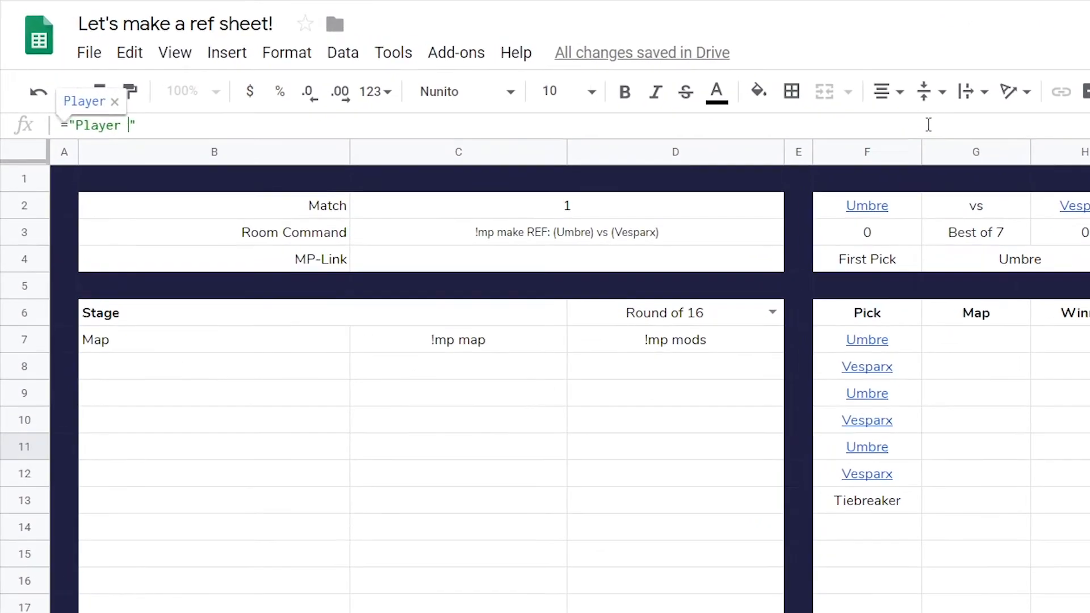
key("BackSpace")
key("BackSpace")
key("BackSpace")
key("BackSpace")
key("BackSpace")
key("BackSpace")
type("1 ")
type("vs")
key("BackSpace")
key("BackSpace")
type("| S")
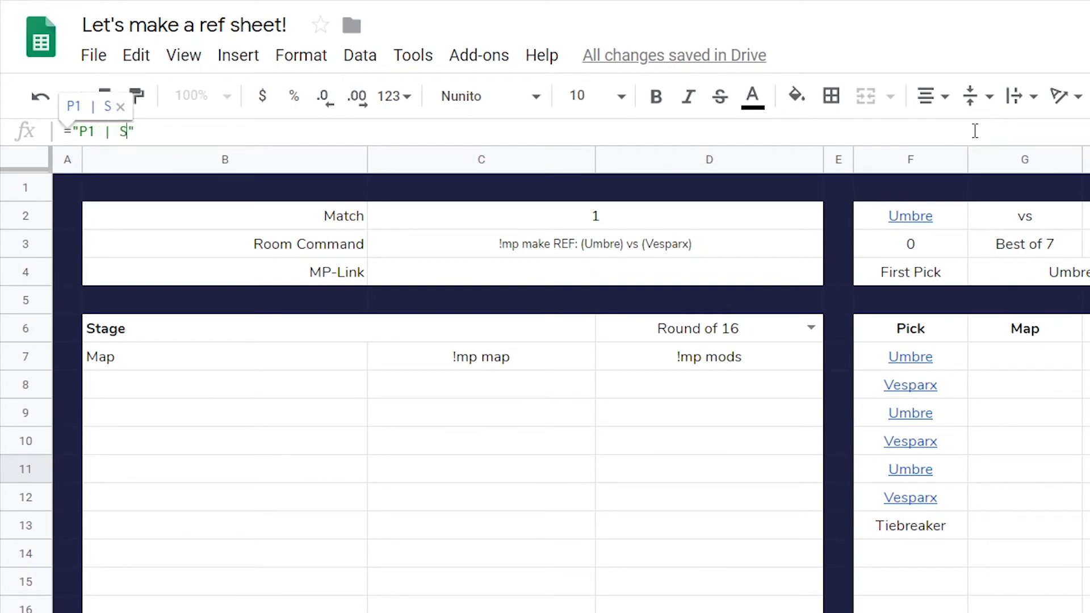
type("1 : S2")
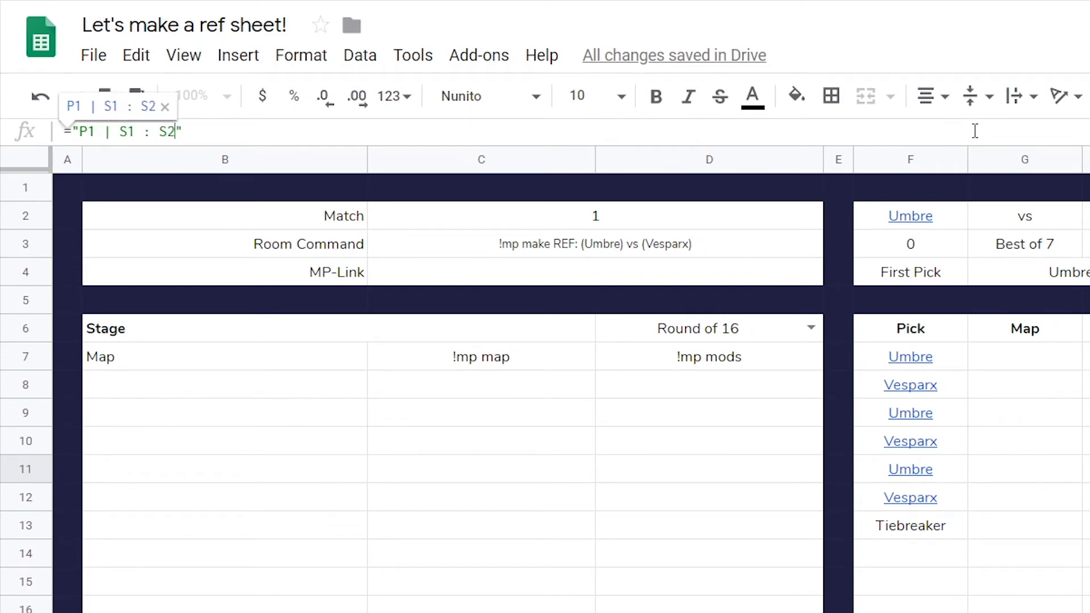
type(" | P2 // Sta")
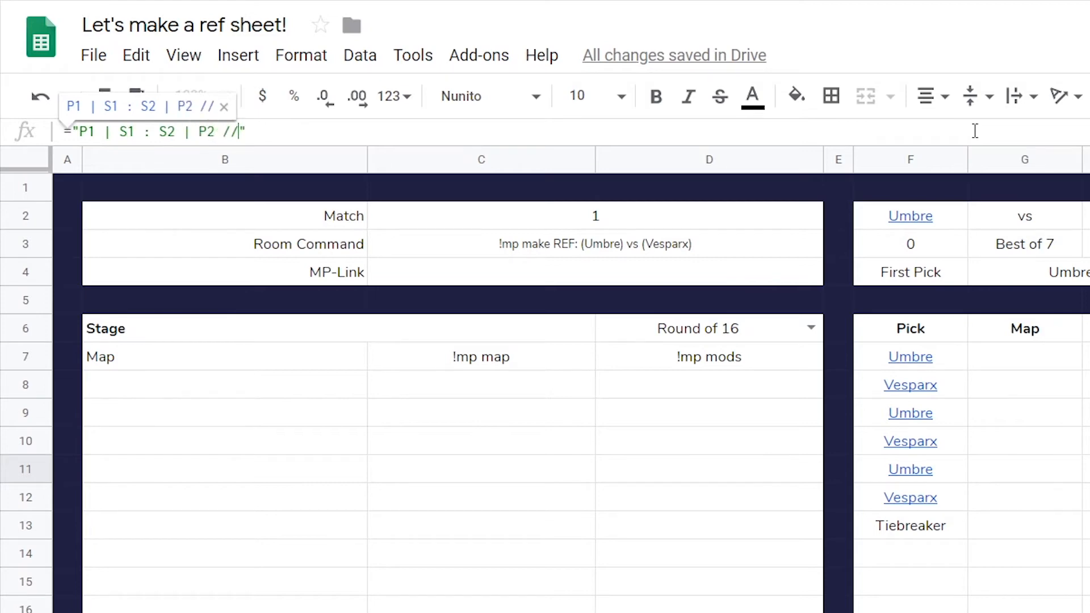
type("tus")
Replace the P1 placeholder in the K11 formula with a joined reference to the first player in F2
key("ctrl+Left")
key("shift+Right")
key("Right")
key("BackSpace")
key("BackSpace")
type("\"")
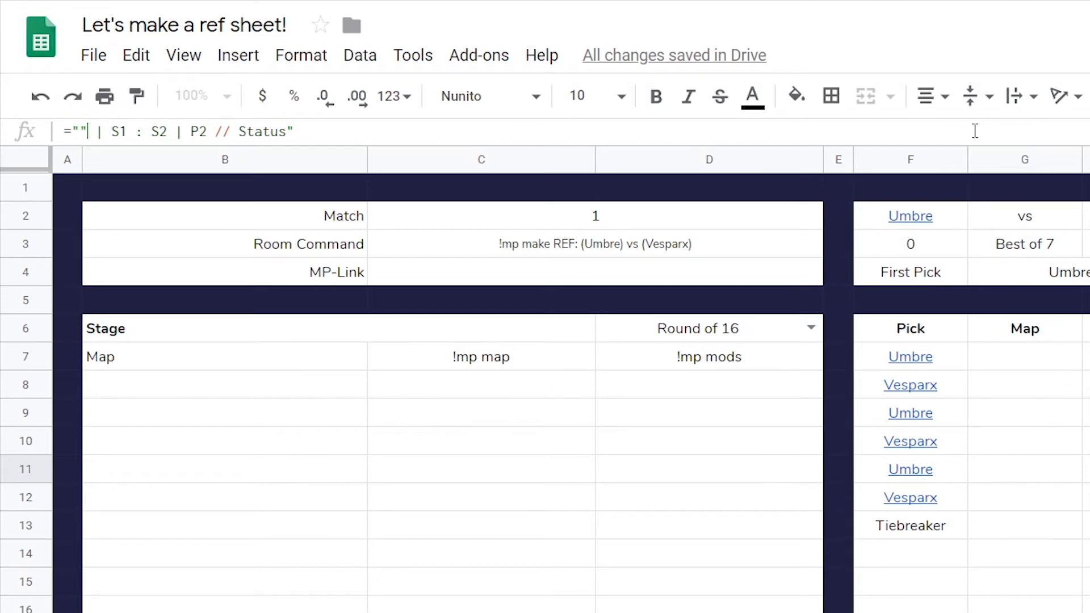
key("Left")
key("BackSpace")
type("&")
key("Left")
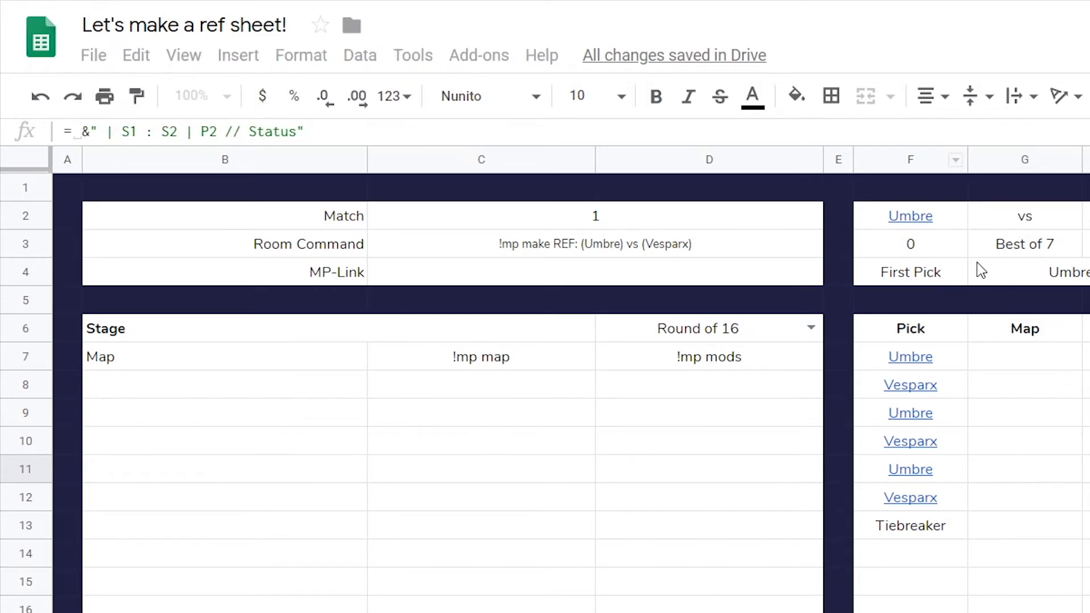
left_click(949, 226)
Replace the P2 placeholder in the K11 formula with a joined reference to the second player in H2
left_click(223, 132)
key("BackSpace")
key("BackSpace")
key("BackSpace")
type("\"\"")
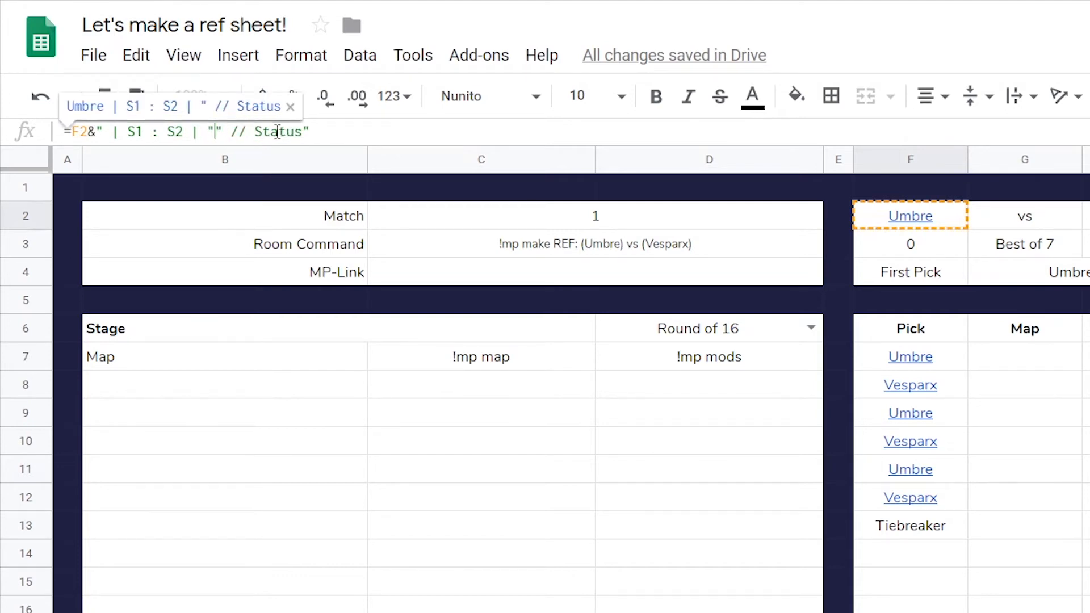
type("&&")
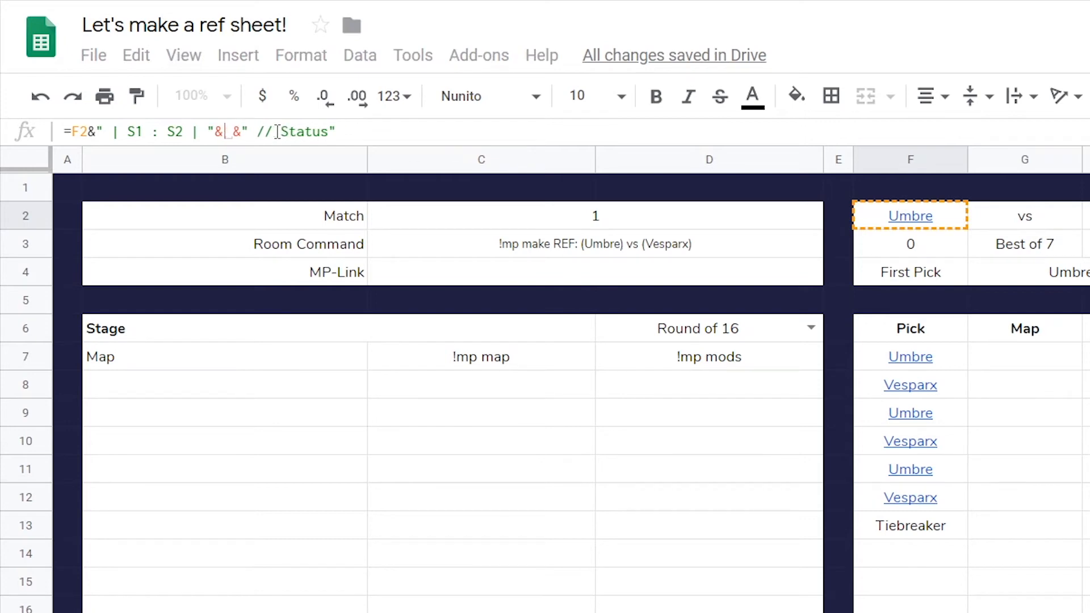
left_click(1085, 216)
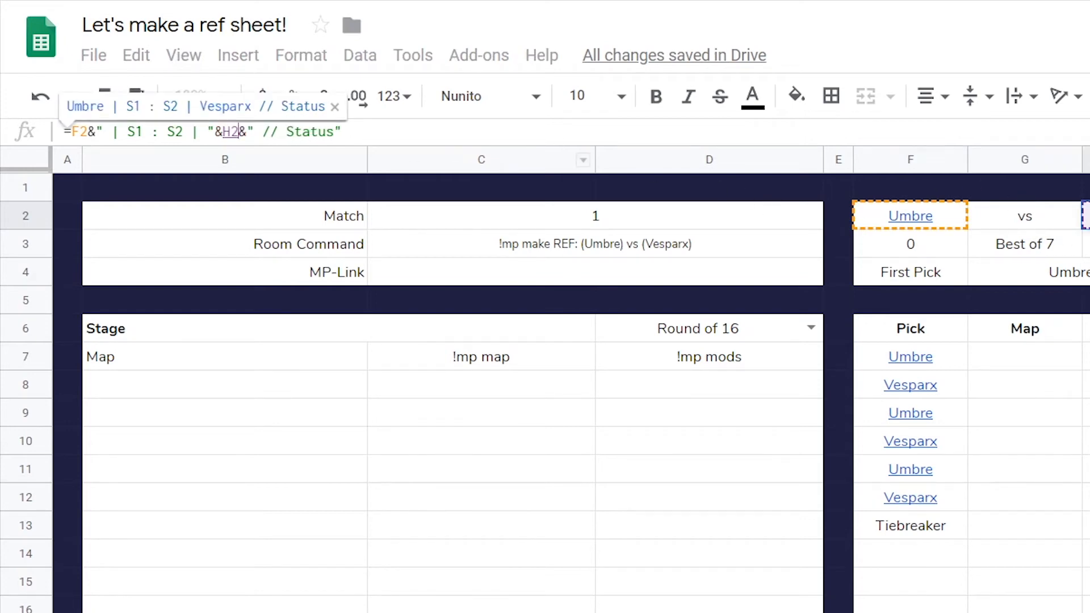
Replace the S1 placeholder in the K11 formula with a joined reference to the first player's score in F3
left_click(143, 134)
key("BackSpace")
key("BackSpace")
type("\"\"")
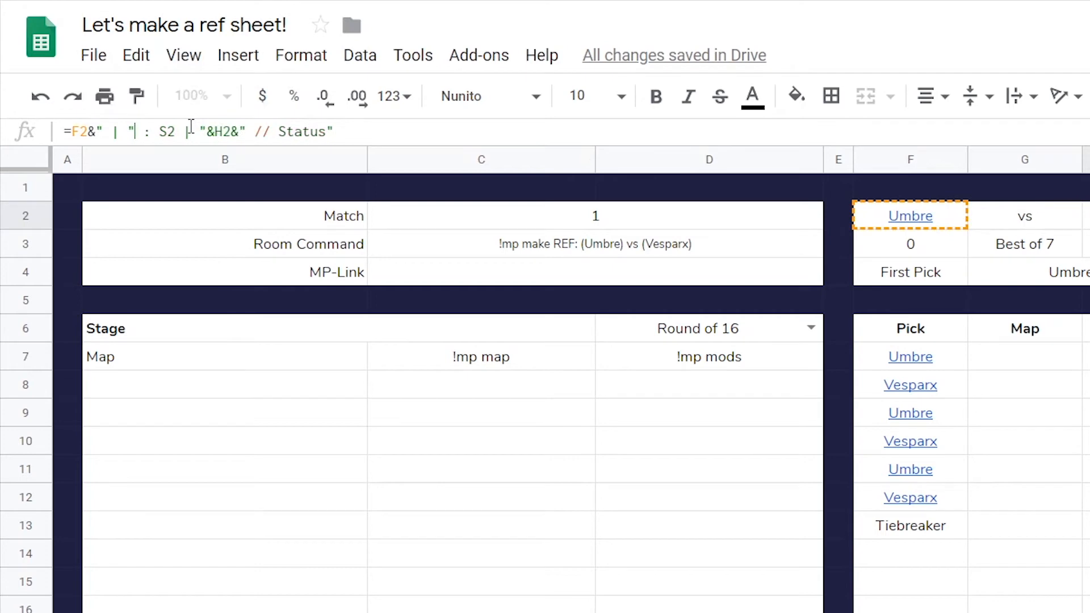
key("Left")
type("&&")
key("Left")
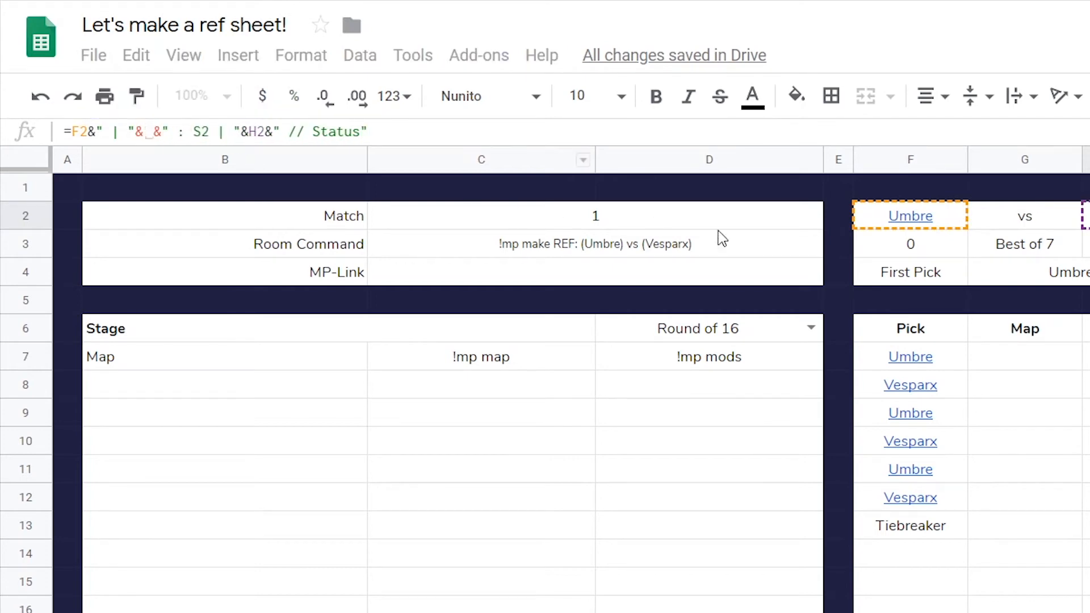
left_click(918, 250)
Replace the S2 placeholder in the K11 formula with a joined reference to the second player's score in H3
key("BackSpace")
key("BackSpace")
type("\"\"")
key("Left")
type("&&")
key("Left")
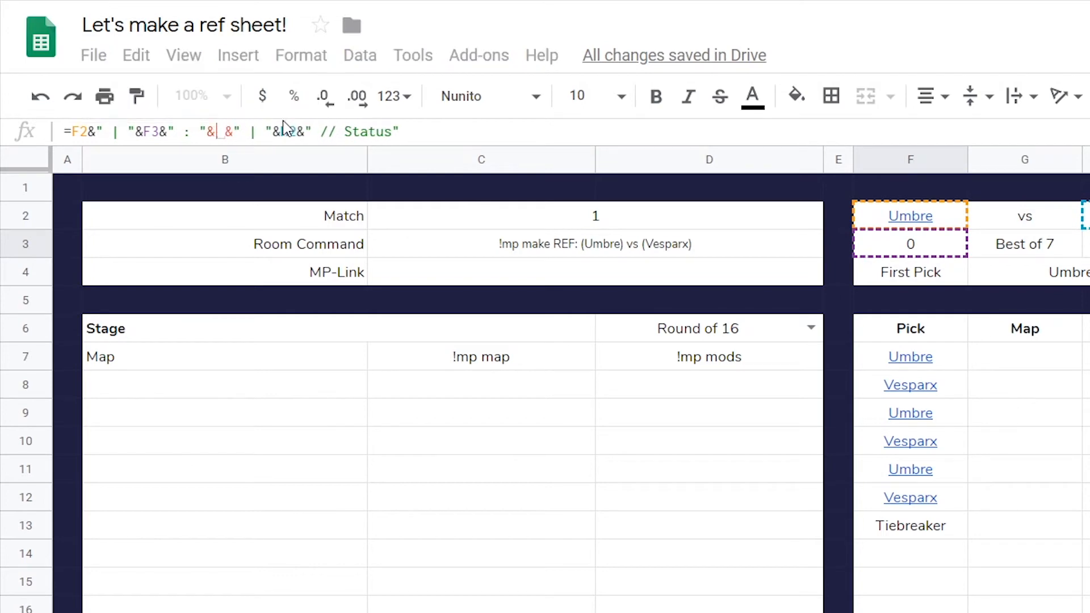
left_click(1086, 244)
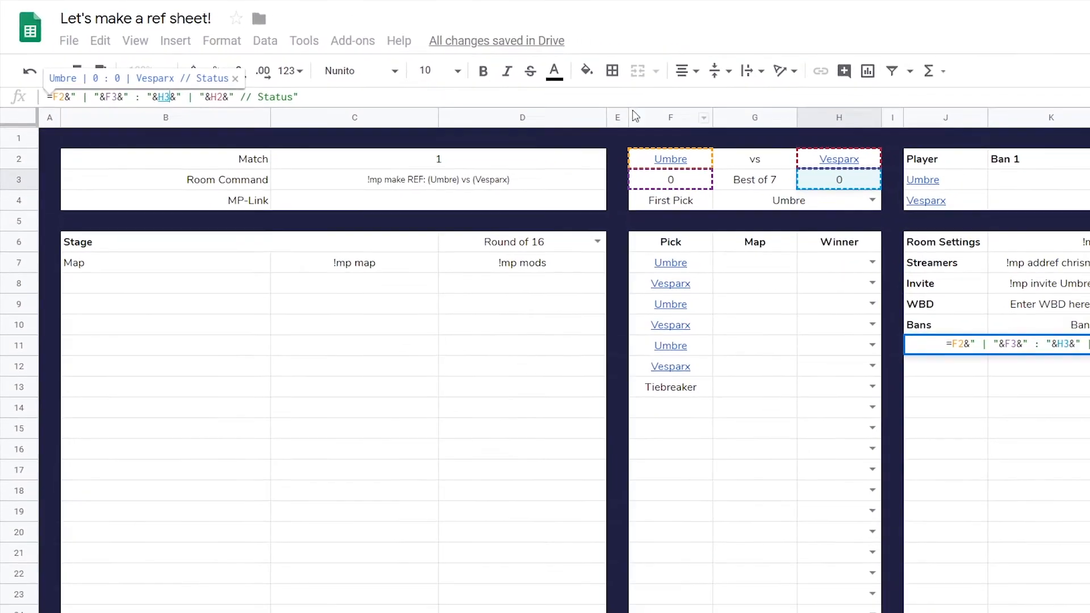
Remove the word "Status" from the end of the K11 formula, and merge K11 with L11
left_click_drag(298, 97, 234, 97)
left_click(298, 97)
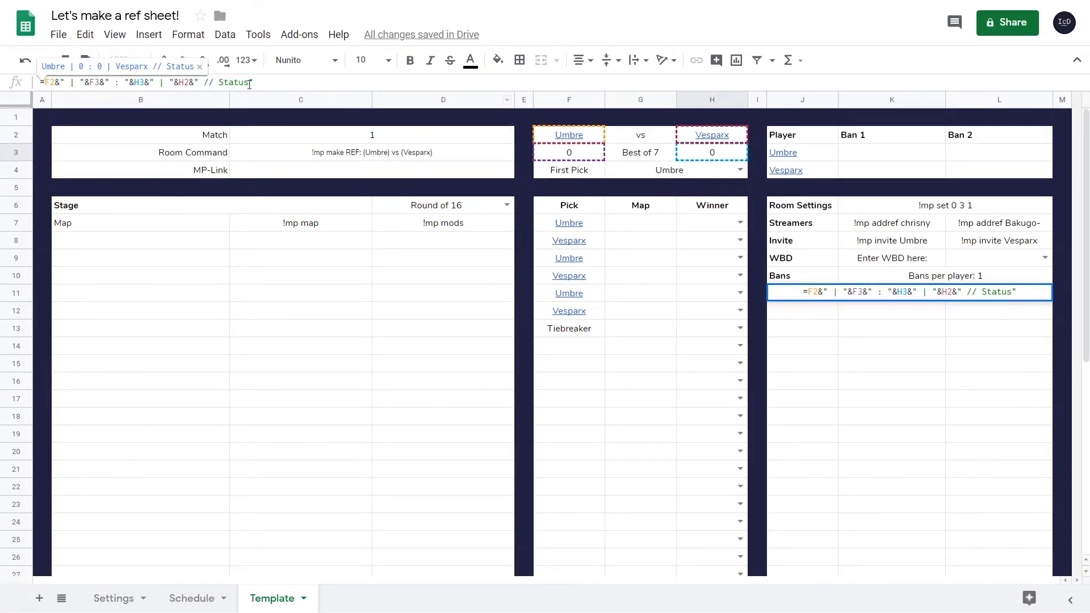
double_click(249, 84)
key("BackSpace")
key("Return")
key("Up")
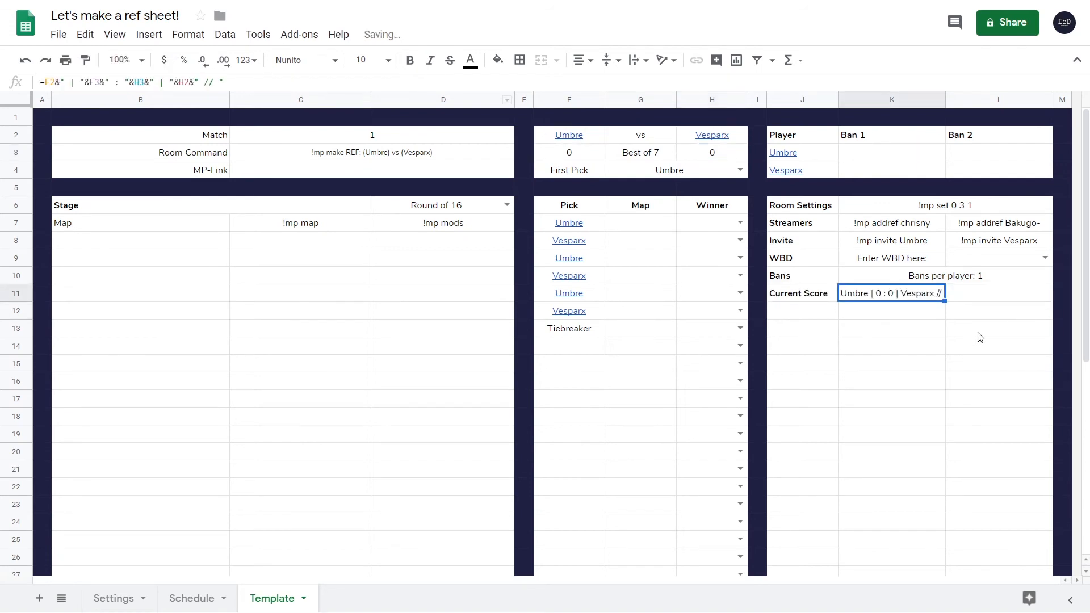
left_click_drag(925, 296, 970, 294)
left_click(541, 60)
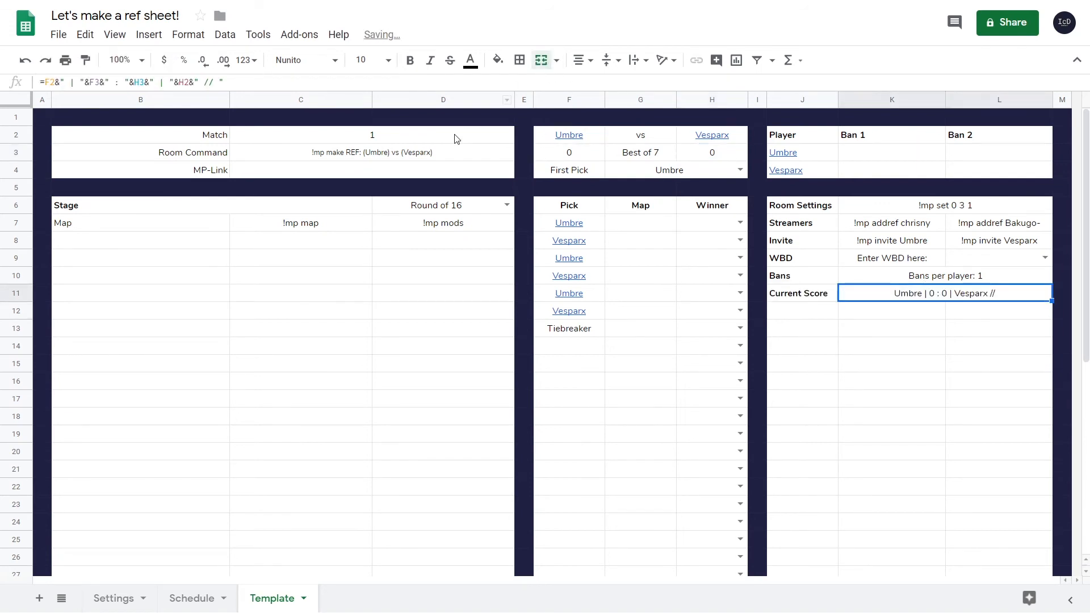
Try match numbers 2 and 3 in C2, and undo both changes
left_click(464, 133)
type("2")
key("Return")
key("Up")
type("3")
key("Return")
key("ctrl+z")
key("ctrl+z")
key("Down")
key("Down")
key("Down")
key("Down")
key("Down")
key("Right")
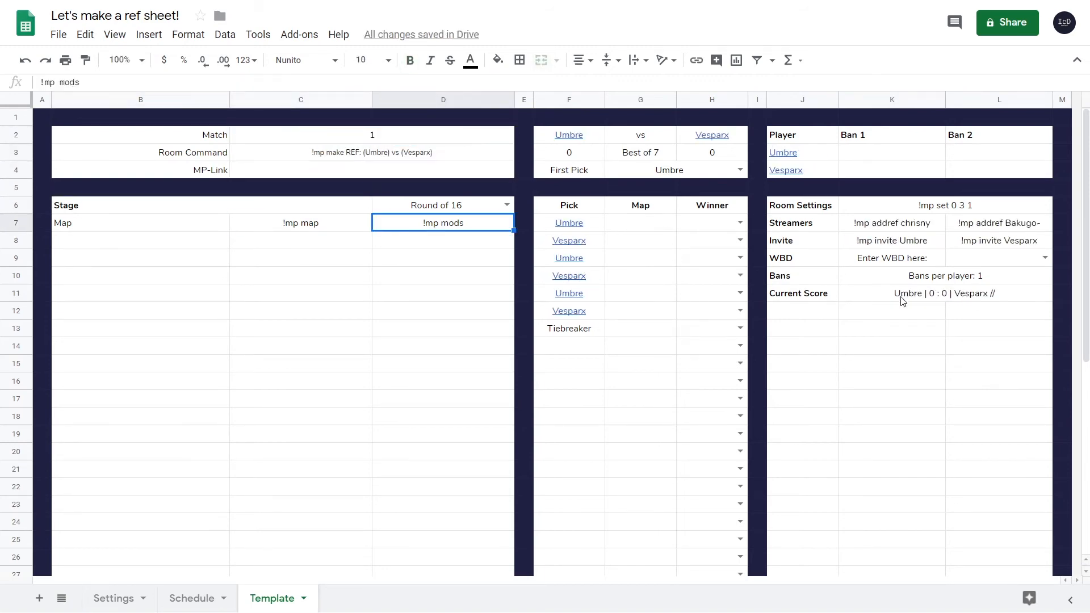
Add the text "Next to pick: " after the double slash in the K11 formula, followed by a join operator
left_click(900, 298)
left_click(217, 80)
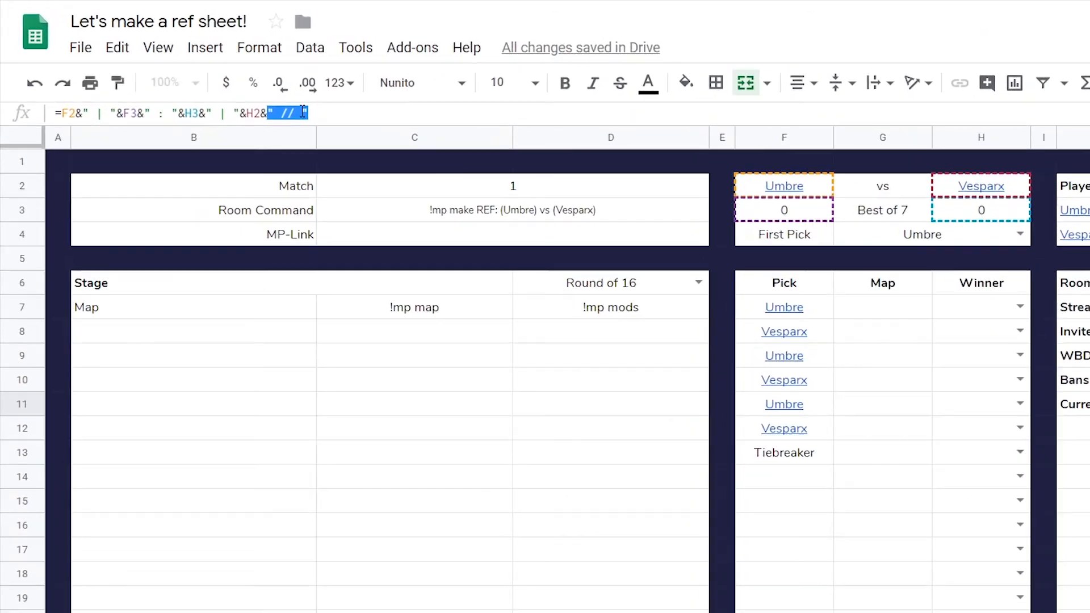
type("N")
type("ext to pick:")
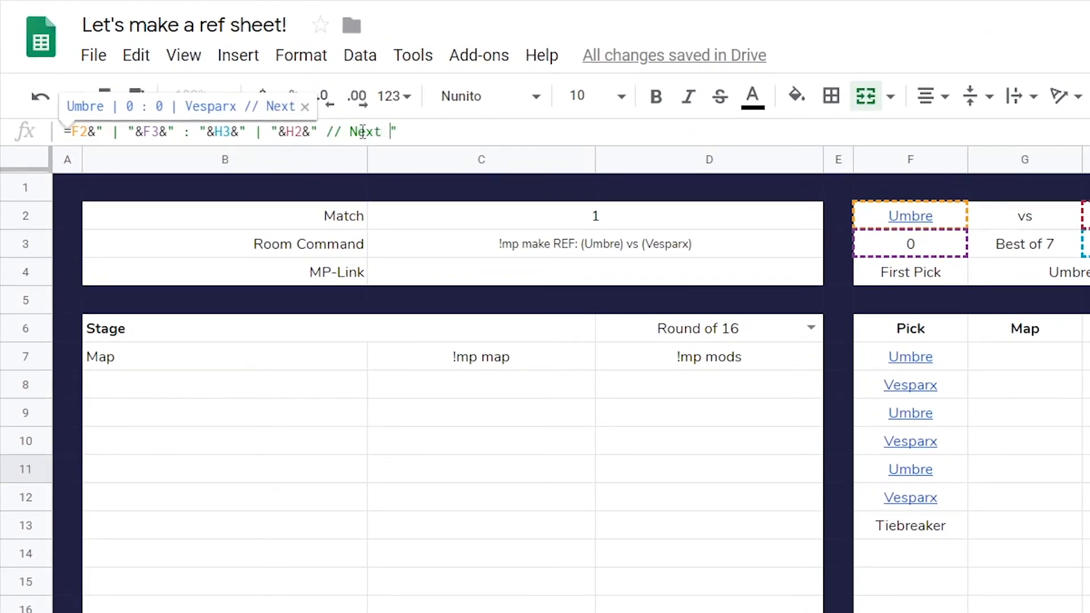
type(" \"&")
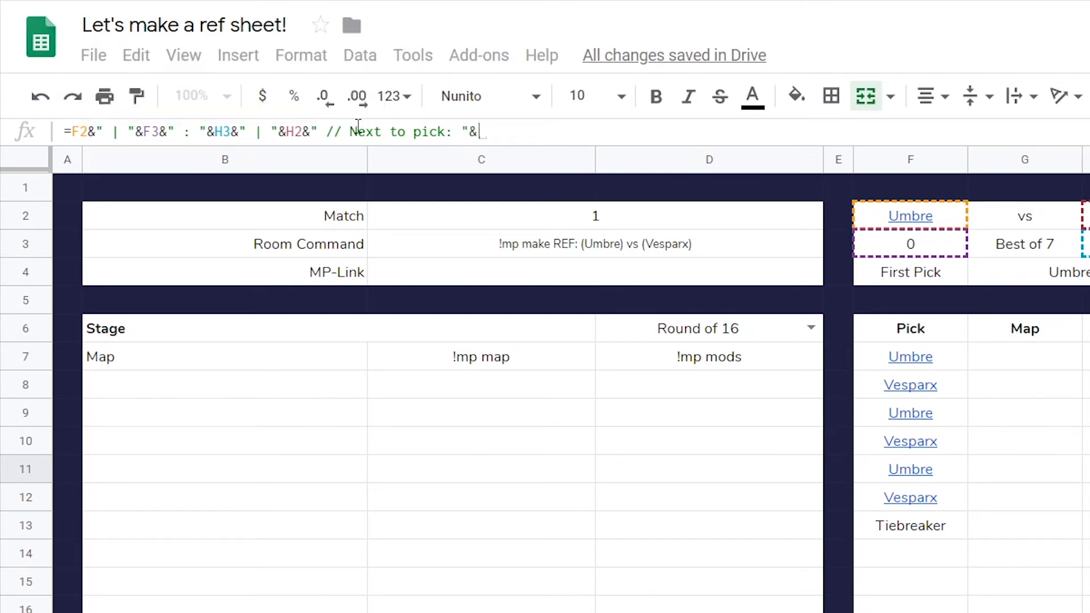
left_click_drag(348, 132, 526, 131)
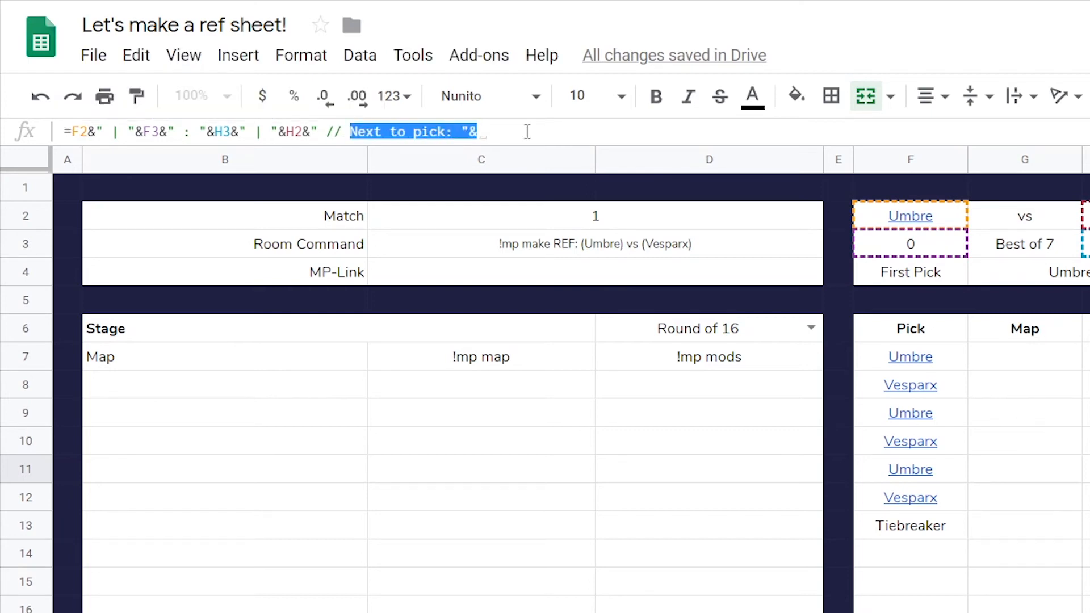
left_click(527, 132)
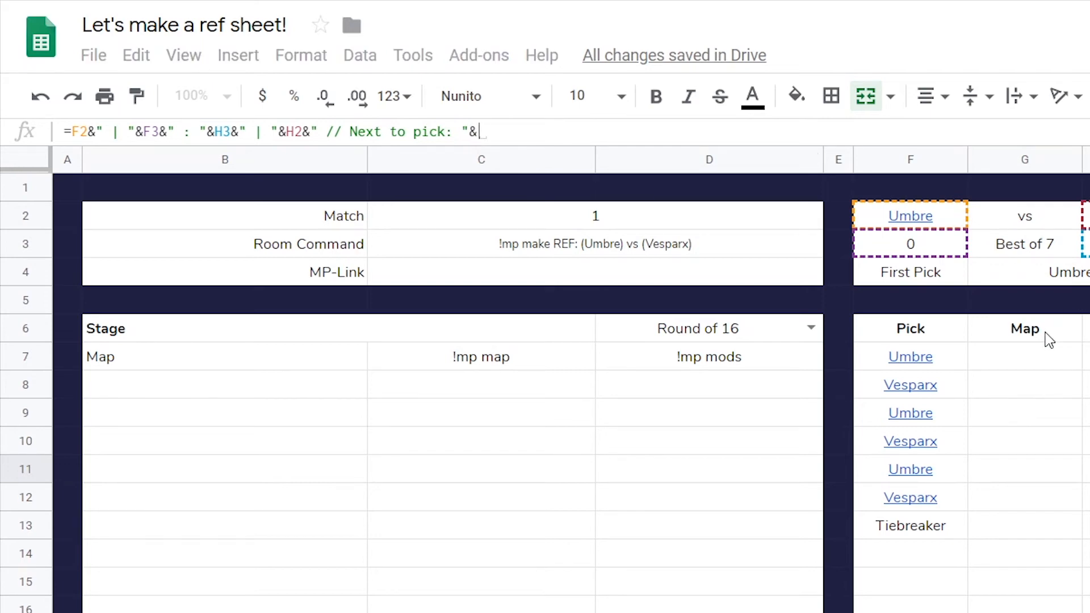
type("counta")
key("Tab")
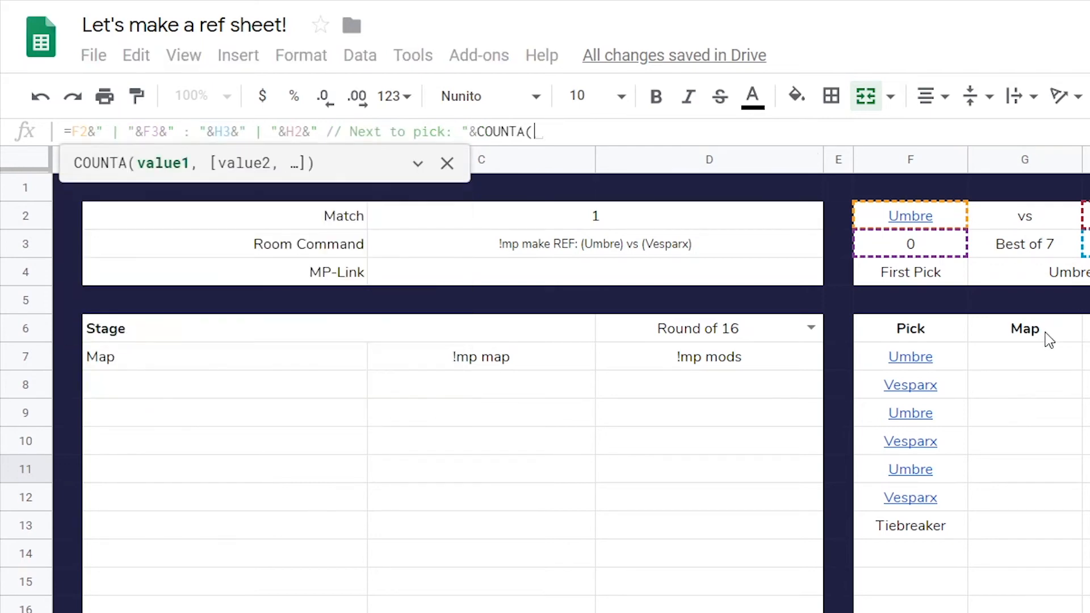
key("BackSpace")
key("BackSpace")
key("BackSpace")
key("BackSpace")
key("BackSpace")
key("BackSpace")
key("BackSpace")
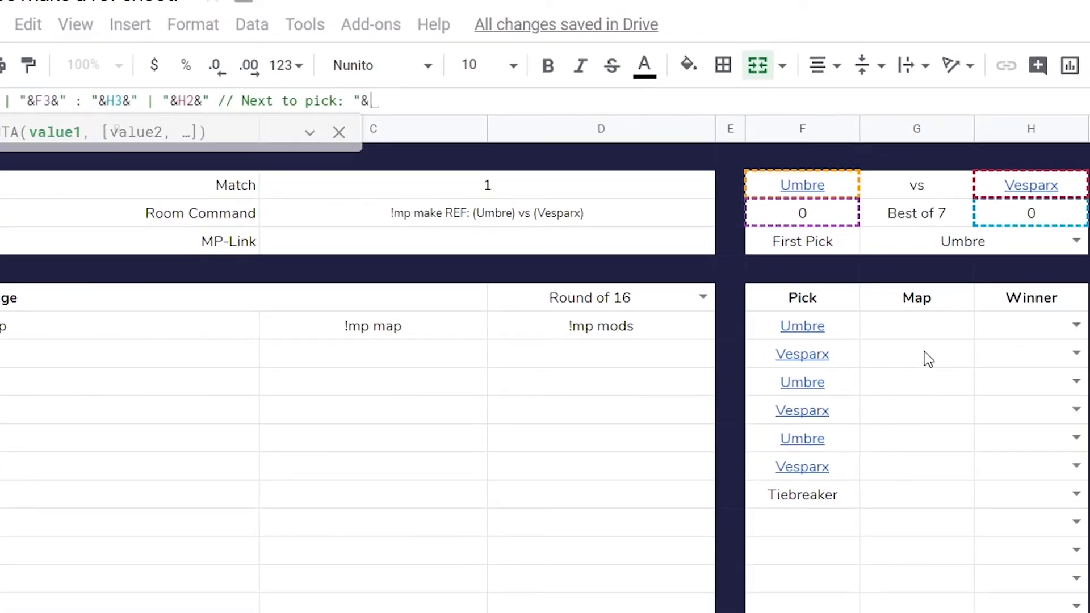
type("SUM(")
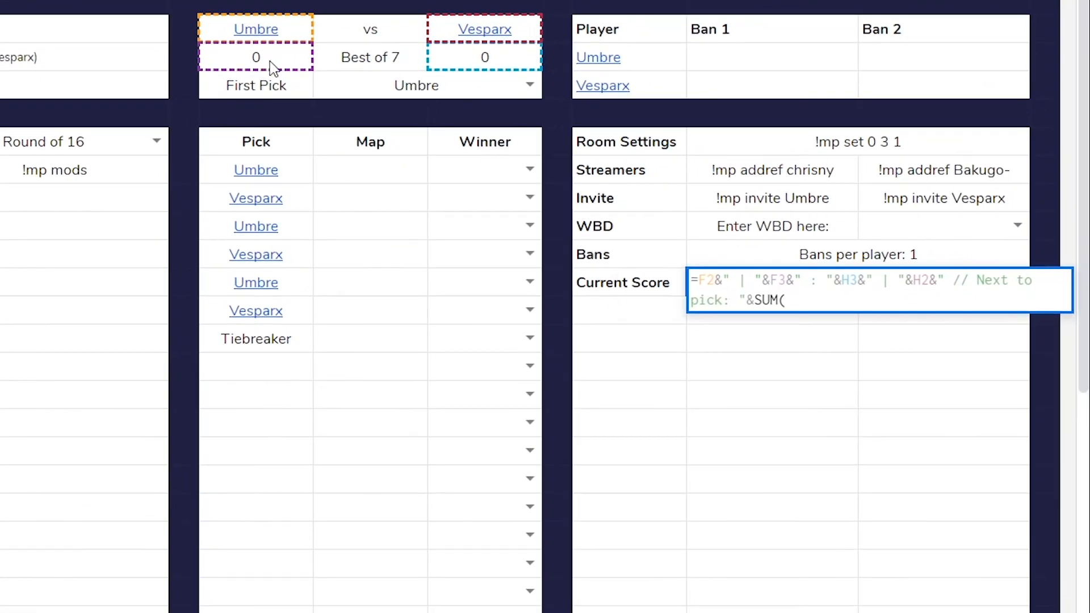
left_click(657, 169)
type(",")
left_click(463, 71)
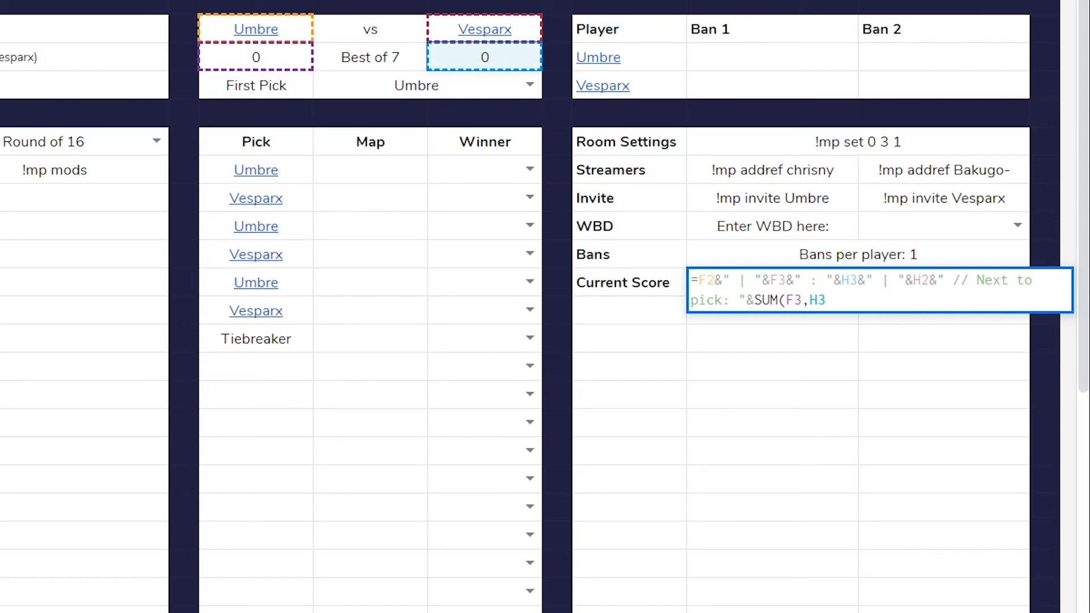
type(")")
key("BackSpace")
key("BackSpace")
key("BackSpace")
key("BackSpace")
key("BackSpace")
key("BackSpace")
key("BackSpace")
key("BackSpace")
key("BackSpace")
key("BackSpace")
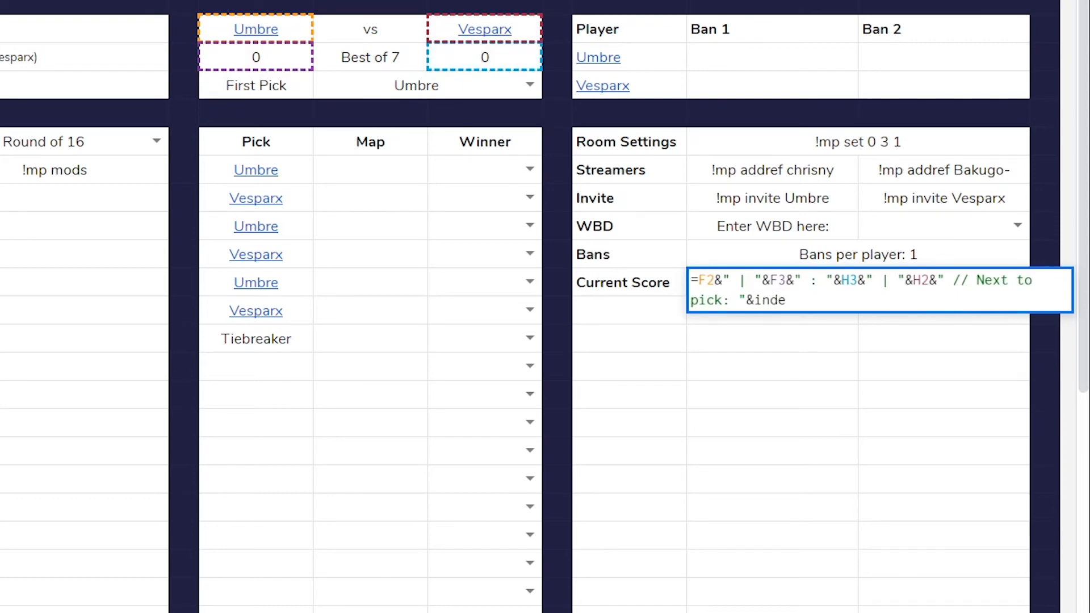
Complete the K11 formula with an INDEX over the pick list F7:F45, using SUM(F3,H3) as the row number
type("inde")
key("Tab")
left_click_drag(304, 178, 259, 612)
scroll(288, 393, "up", 10)
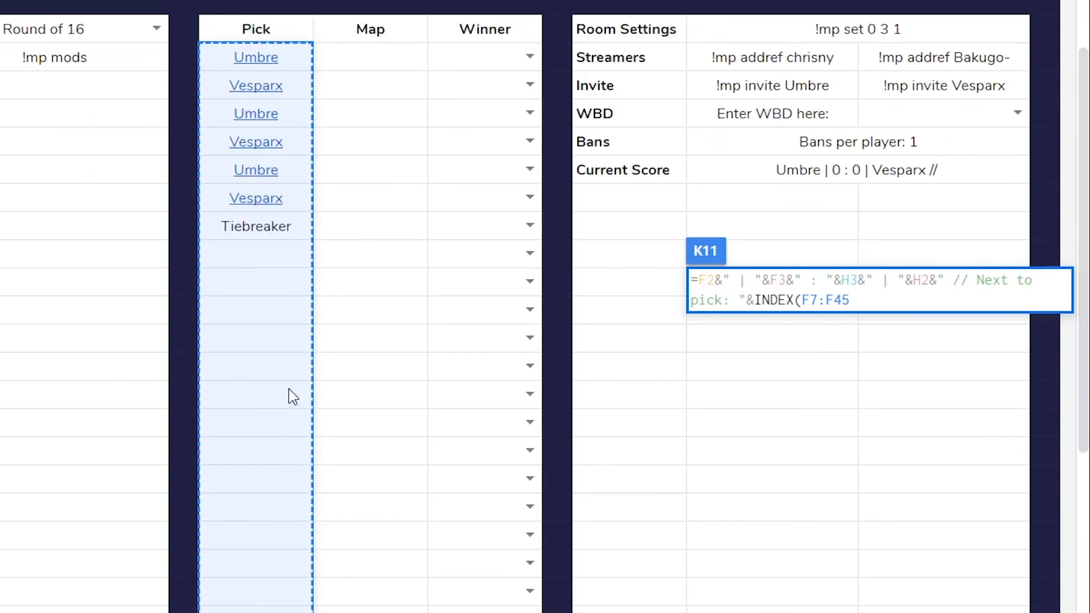
type(",SUM(F3,H3)")
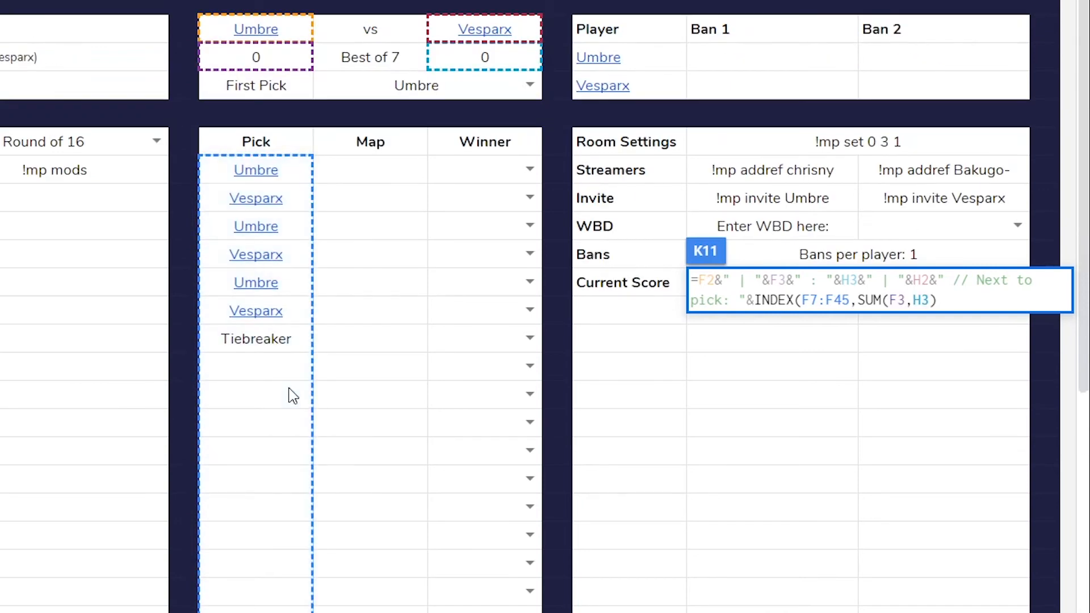
key("Return")
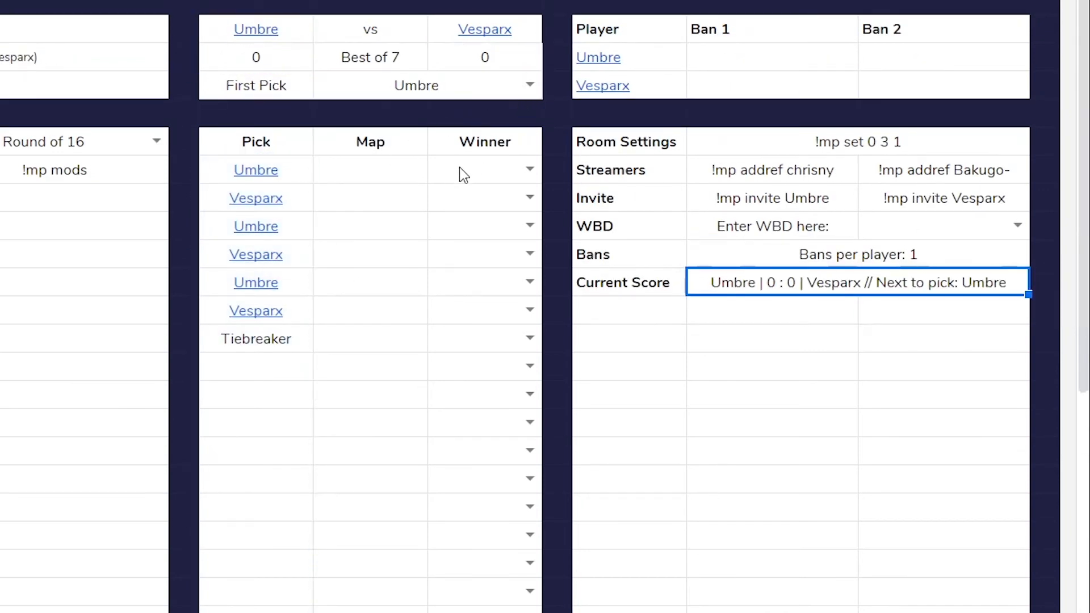
Set the winners of the first two picks, in H7 and H8, to Vesparx as a test
left_click(530, 169)
left_click(509, 224)
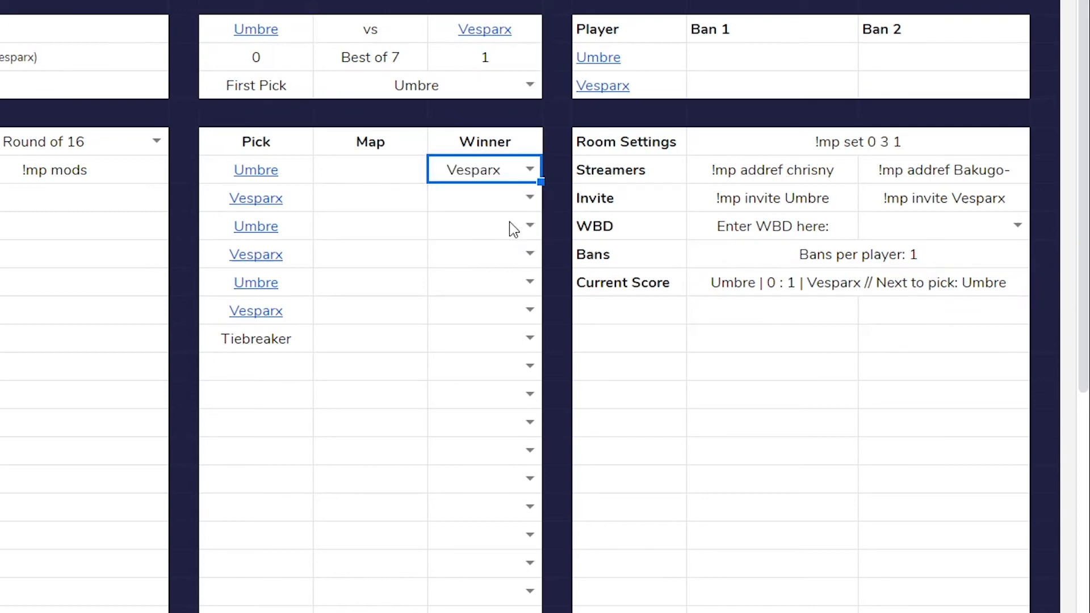
left_click(531, 198)
left_click(527, 253)
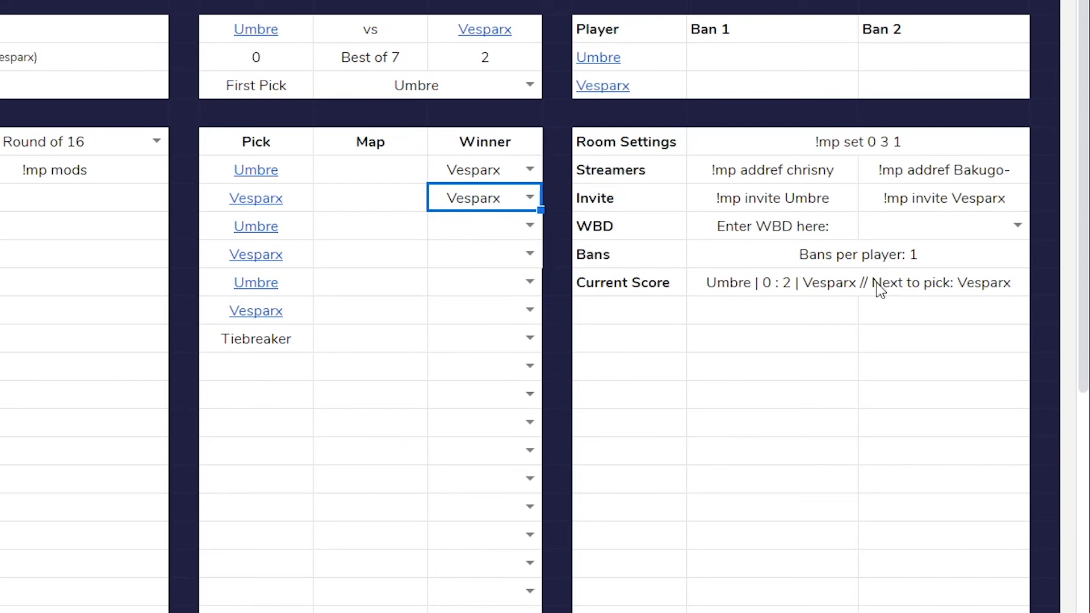
Add +1 to the SUM(F3,H3) row number inside the INDEX of the K11 formula
left_click(911, 290)
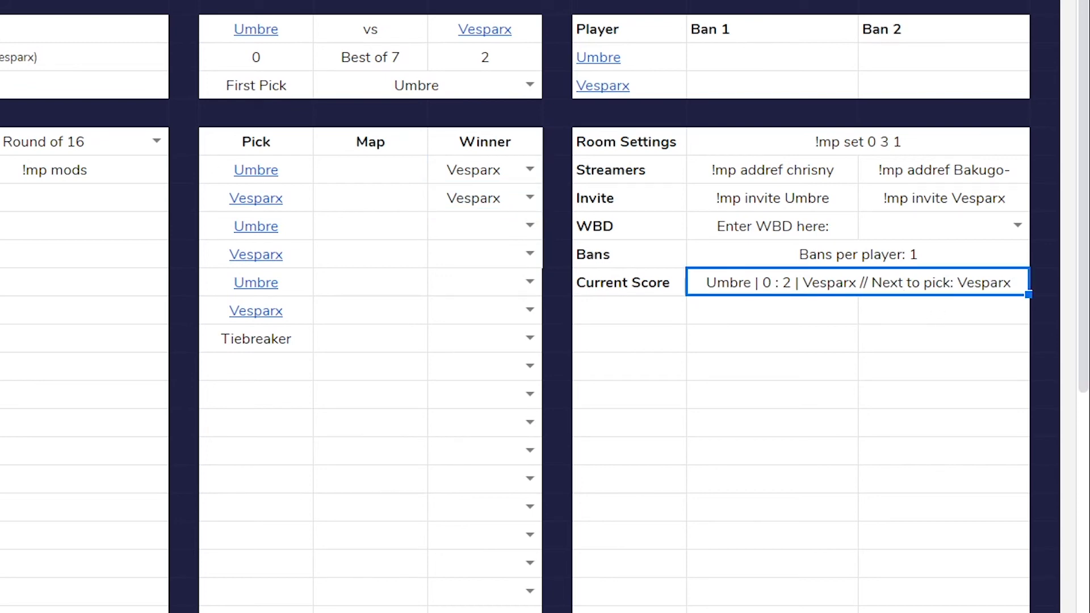
key("Return")
key("Left")
type("+1")
key("Return")
key("Up")
Try further winners for the second, third and fourth picks, and clear all test entries from the Winner column
left_click(529, 197)
left_click(513, 309)
left_click(530, 226)
left_click(487, 256)
left_click(529, 254)
left_click(489, 312)
left_click_drag(491, 317, 487, 178)
key("Delete")
left_click(867, 286)
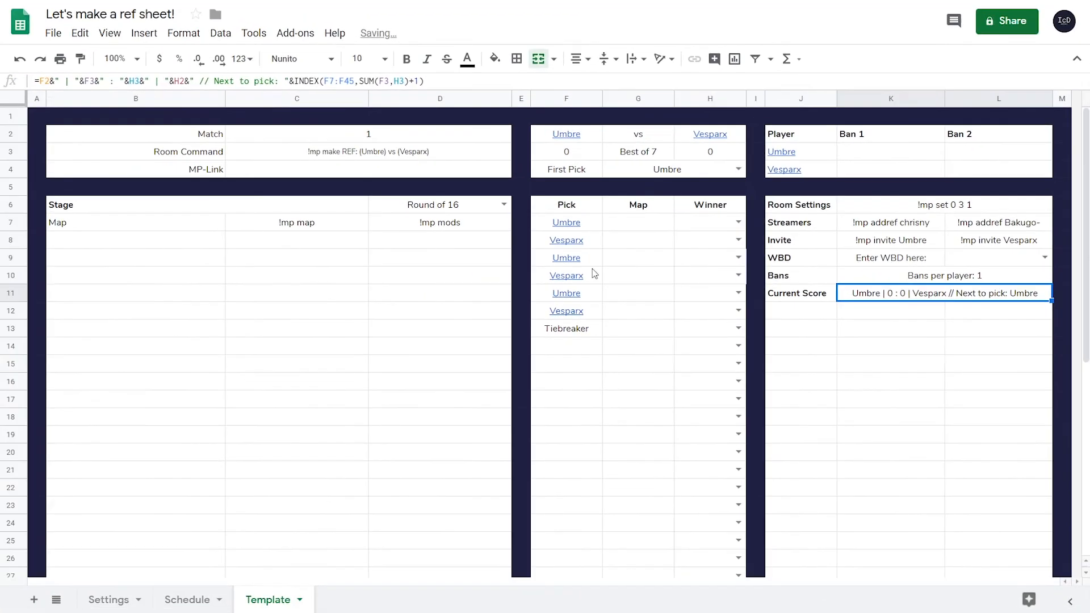
Resize columns C and D to a width of 125 pixels
left_click_drag(398, 100, 287, 100)
right_click(288, 100)
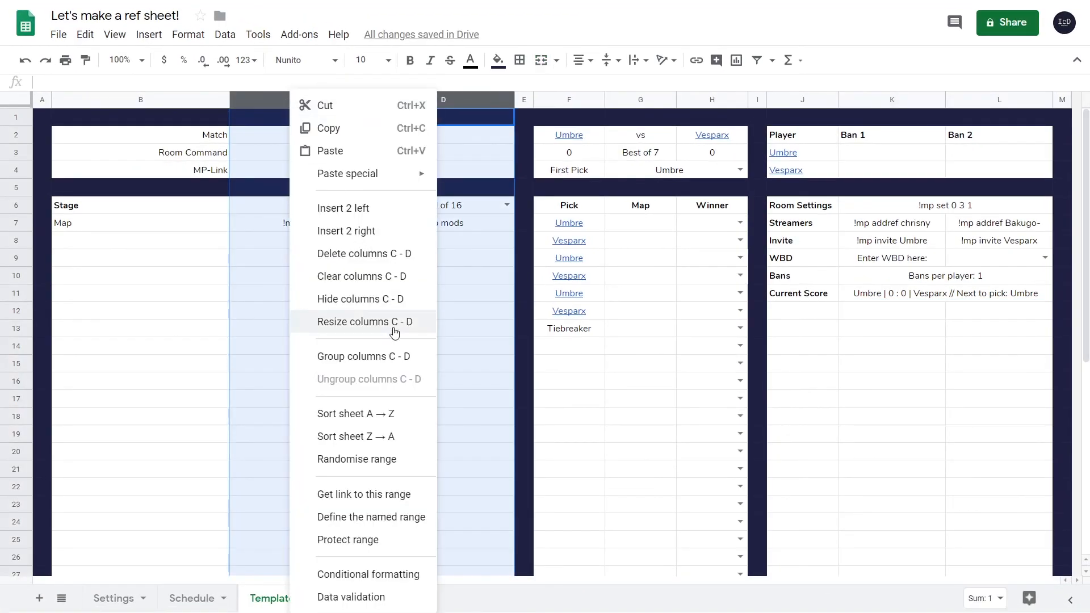
left_click(363, 319)
type("125")
key("Return")
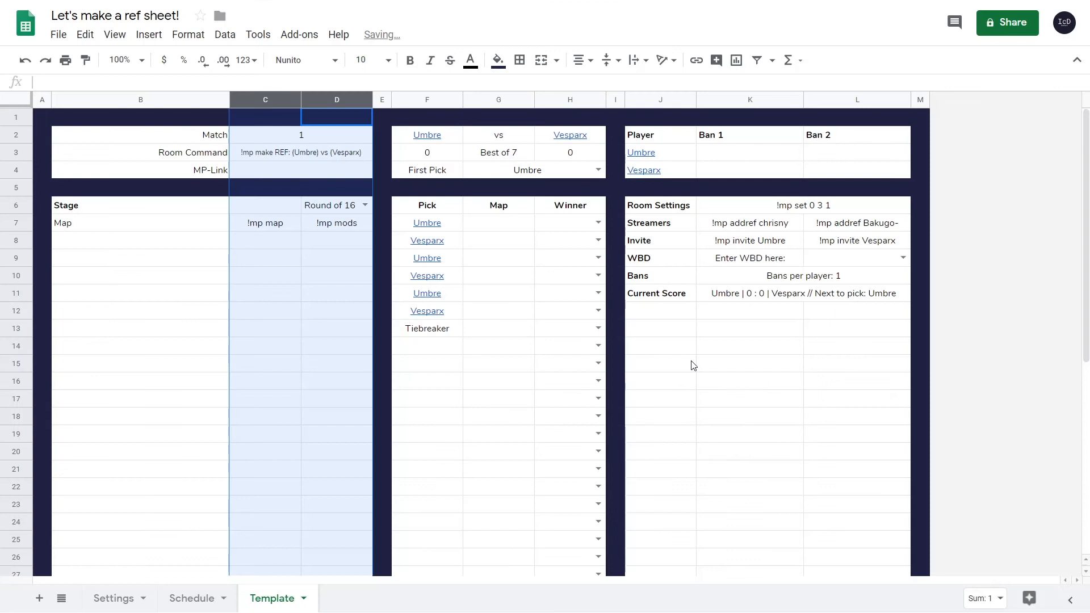
left_click(708, 363)
Add a conditional format rule to the MP-Link cell C4:D4 that fills it light red when it is empty
left_click(313, 170)
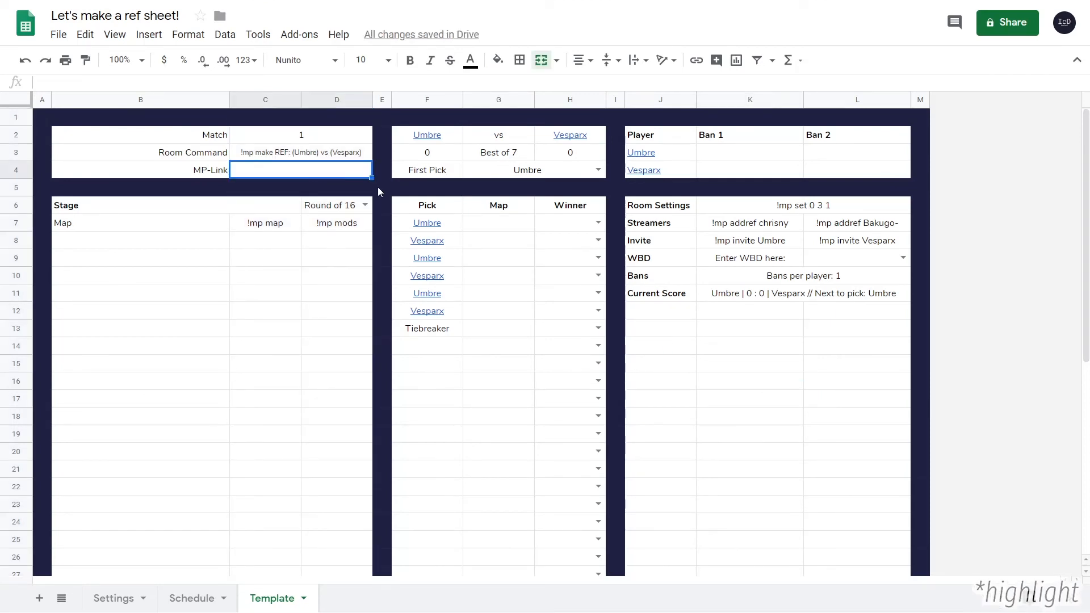
left_click(497, 60)
left_click(560, 337)
left_click(1037, 107)
left_click(942, 108)
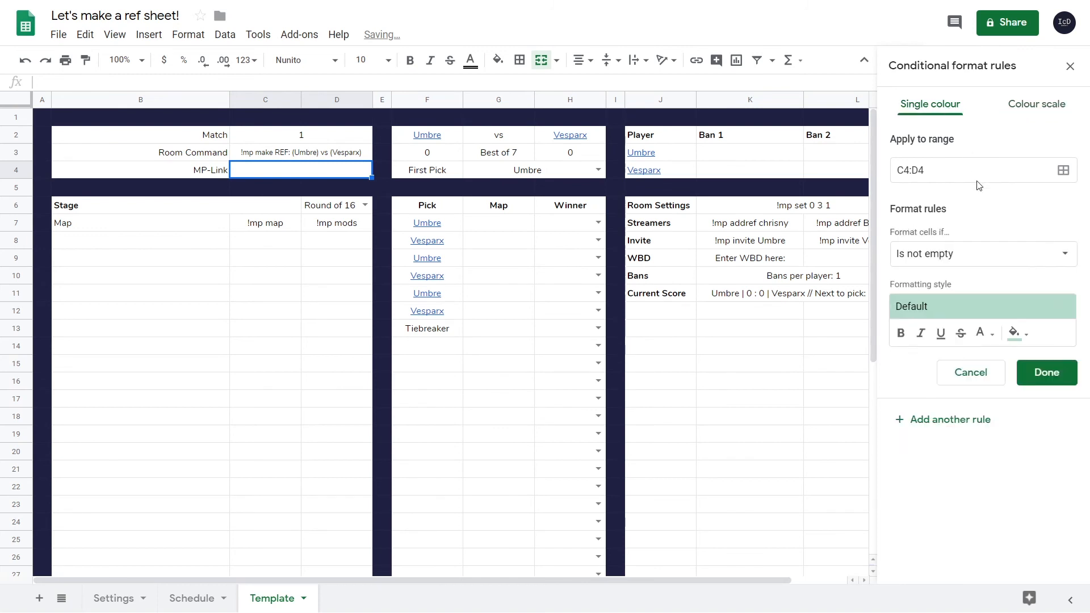
left_click(978, 263)
left_click(947, 231)
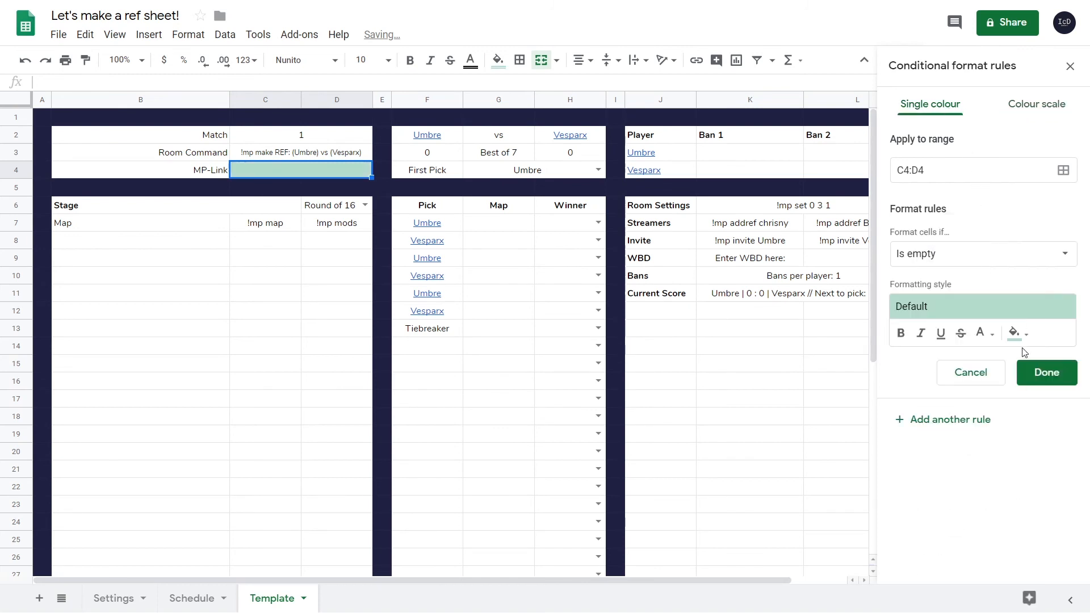
left_click(1016, 333)
left_click(889, 431)
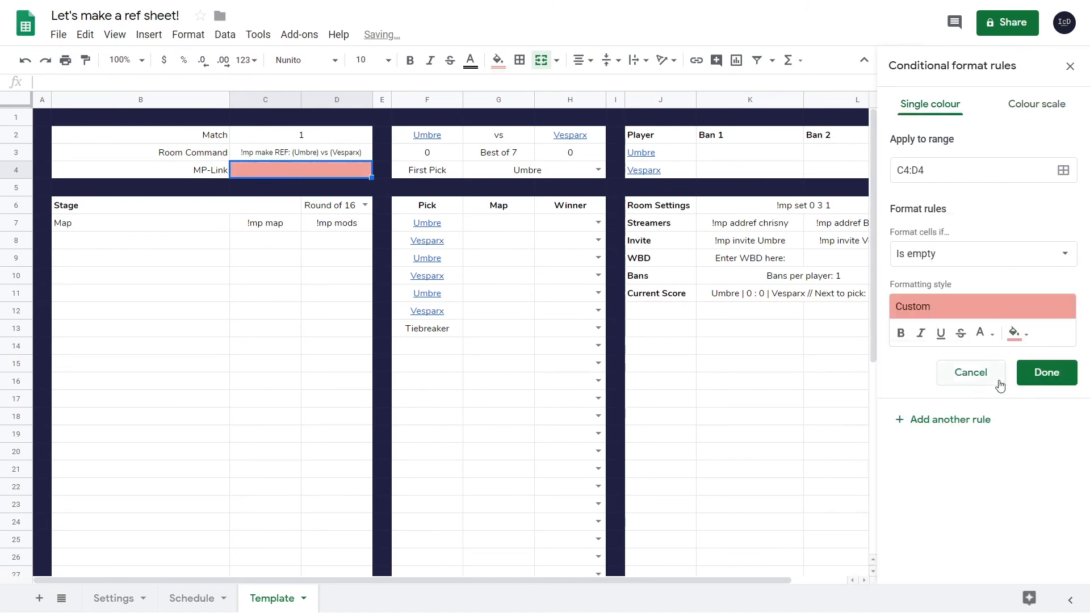
left_click(1046, 372)
left_click(1070, 66)
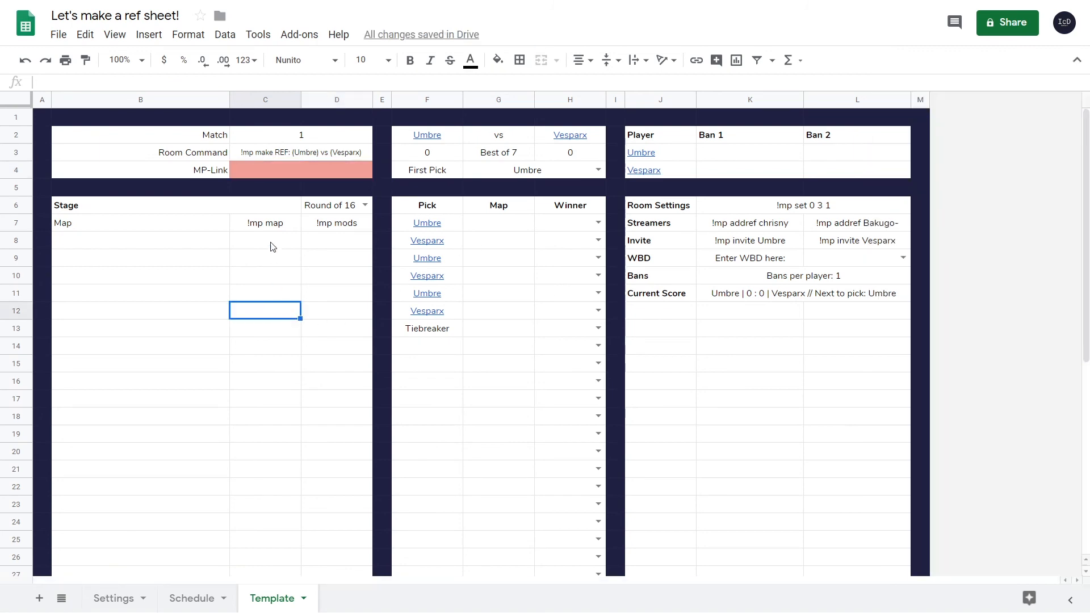
Enter the heading "Write your own commands here" in J12 below Current Score
scroll(652, 333, "down", 2)
scroll(652, 334, "up", 2)
left_click(680, 314)
type("Write your own commands here")
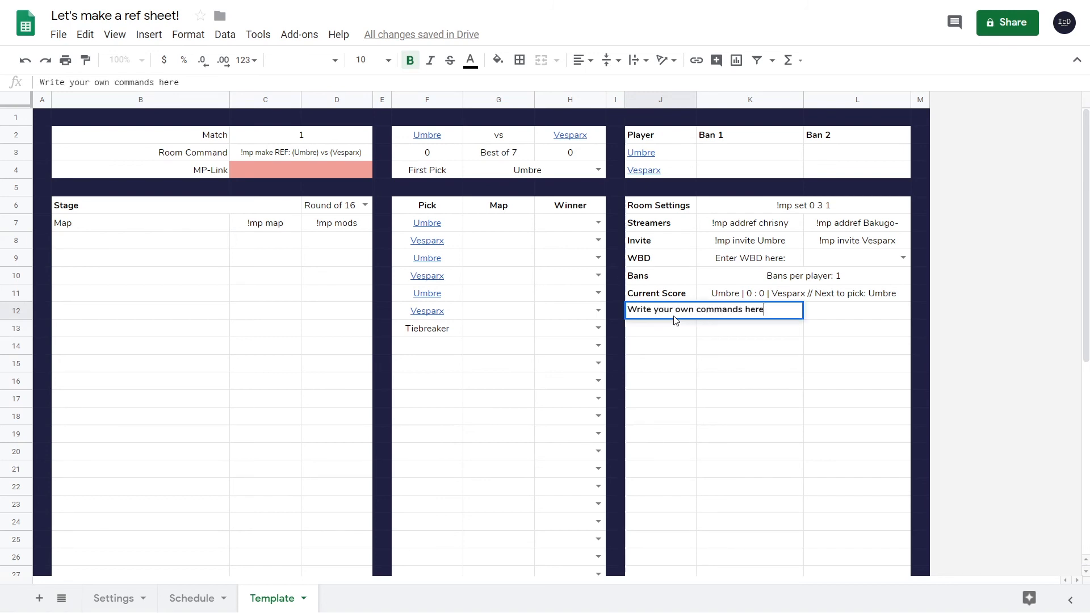
key("Return")
Enter the sample commands "!mp settings" in K13 and "!mp roll" in L13
key("Down")
key("Up")
key("Up")
key("Right")
key("Down")
key("Down")
key("Down")
key("Up")
key("Up")
type("!mp settings")
key("Return")
key("Up")
key("Right")
type("!mp roll")
key("Return")
Enter "!mp start 10" in K14, "!mp abort" in L14 and "..." in K15
key("Left")
type("!mp start 10")
key("Tab")
type("!mp abort")
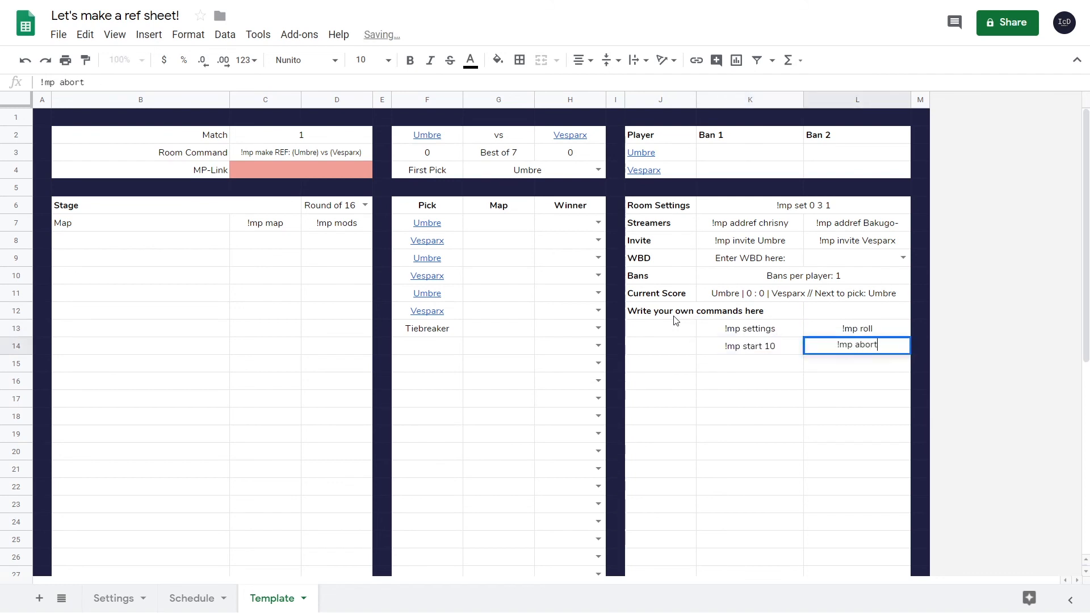
key("Return")
type("...")
key("Return")
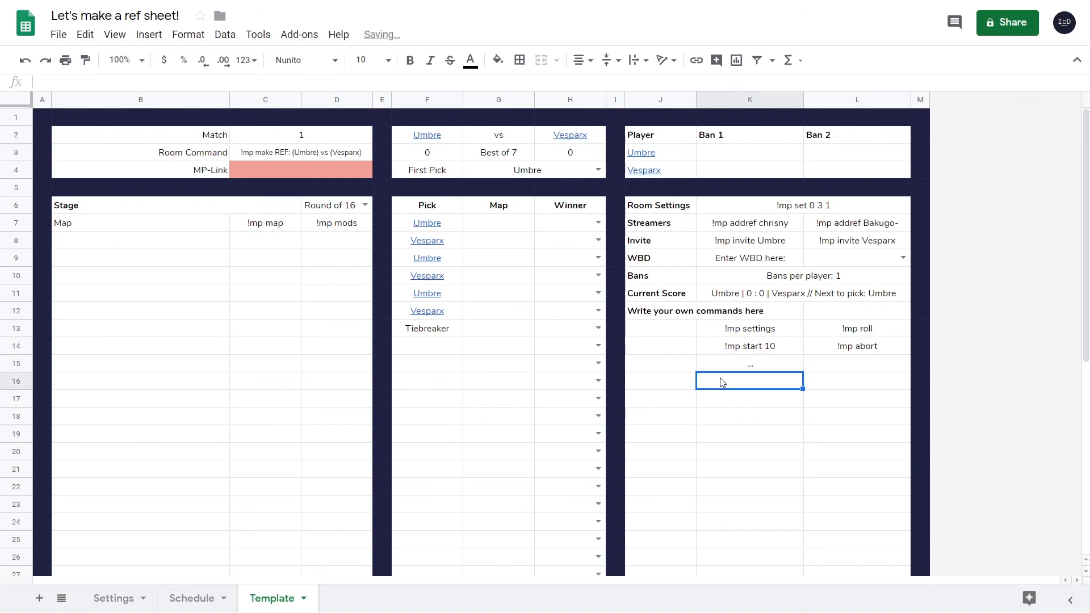
Clear the sample commands from K13:L15 and the custom commands heading from J12
left_click_drag(743, 363, 847, 323)
key("Delete")
left_click(659, 310)
key("Delete")
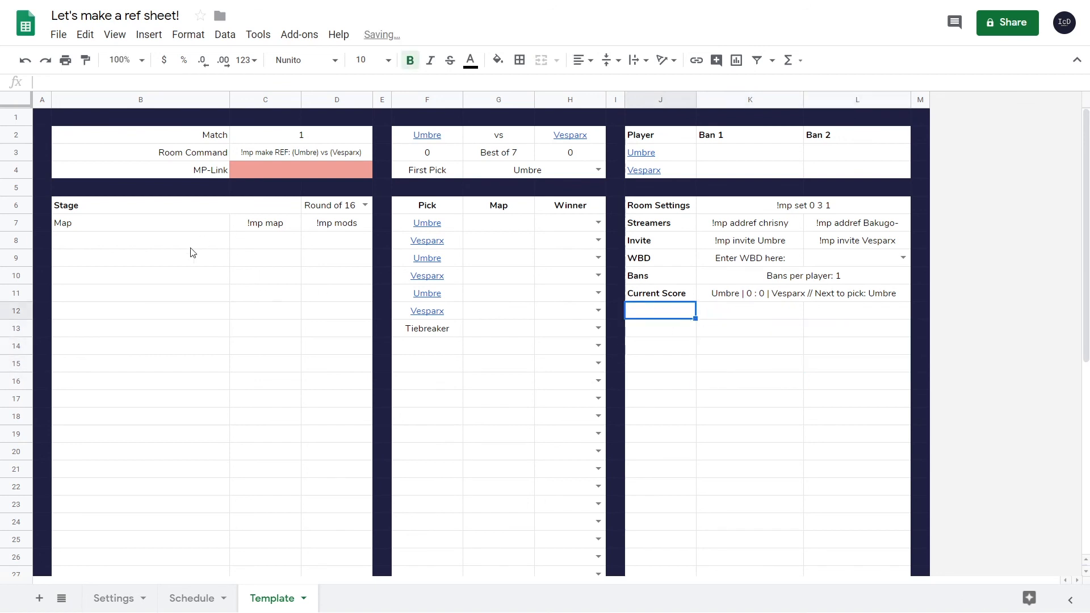
Select cell B8, the first empty cell under the Map header
left_click(166, 246)
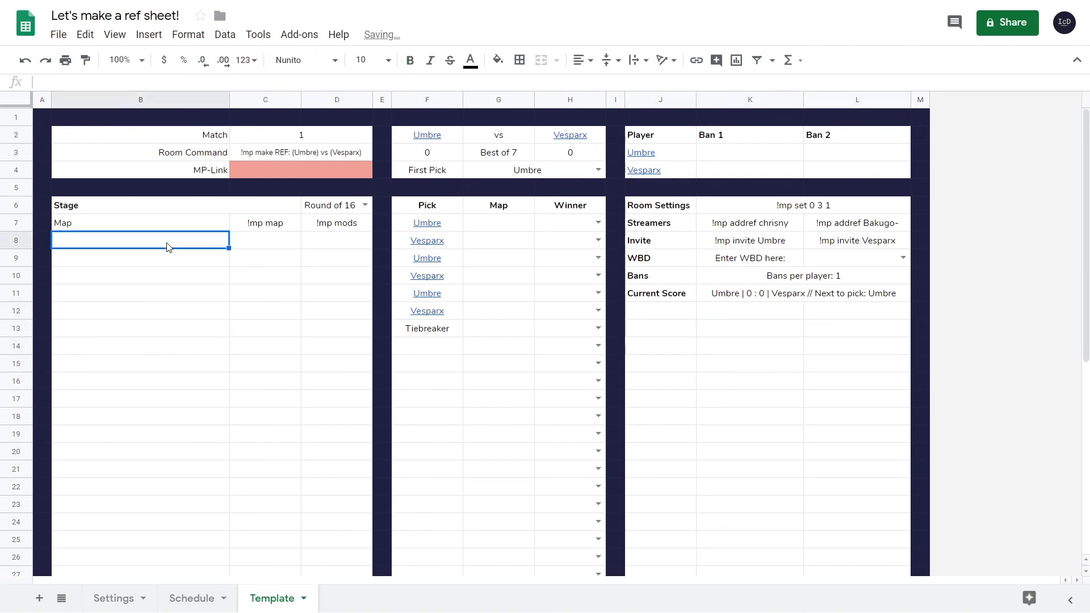